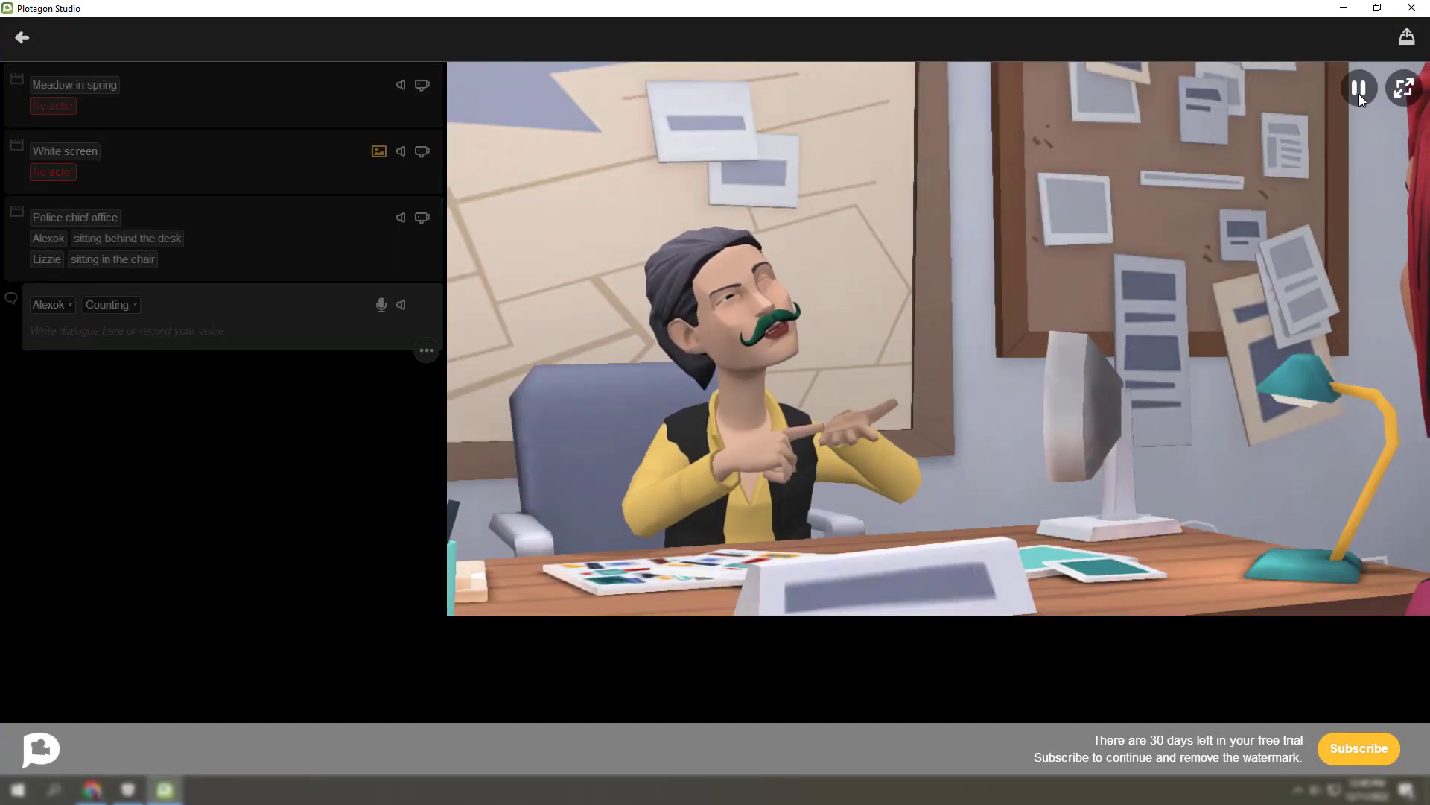
Pause the preview playback of the Police chief office scene.
left_click(1359, 91)
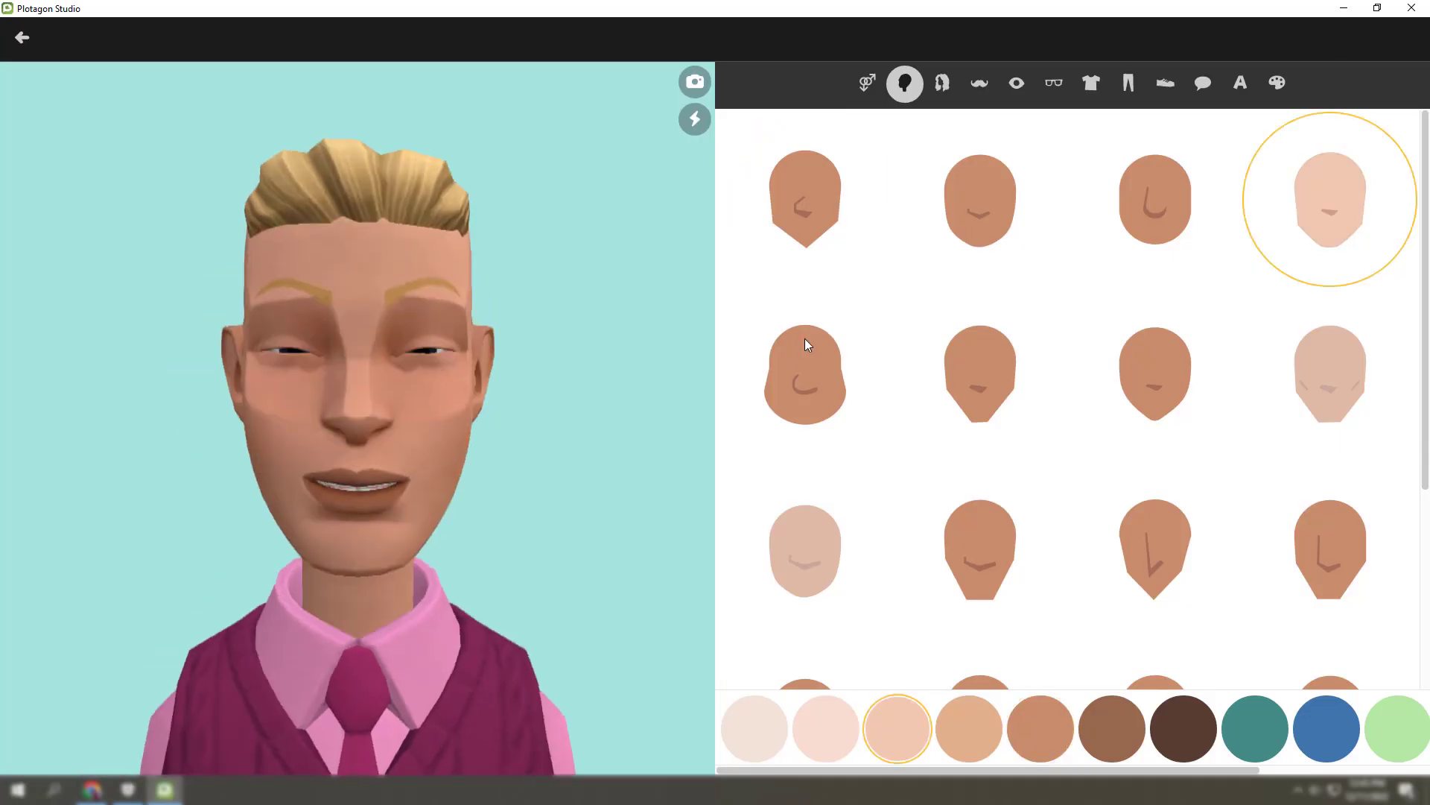
Give the character a pale pink skin tone and the slate-grey ponytail hairstyle.
left_click(1177, 734)
left_click(825, 728)
left_click(944, 80)
left_click(1330, 343)
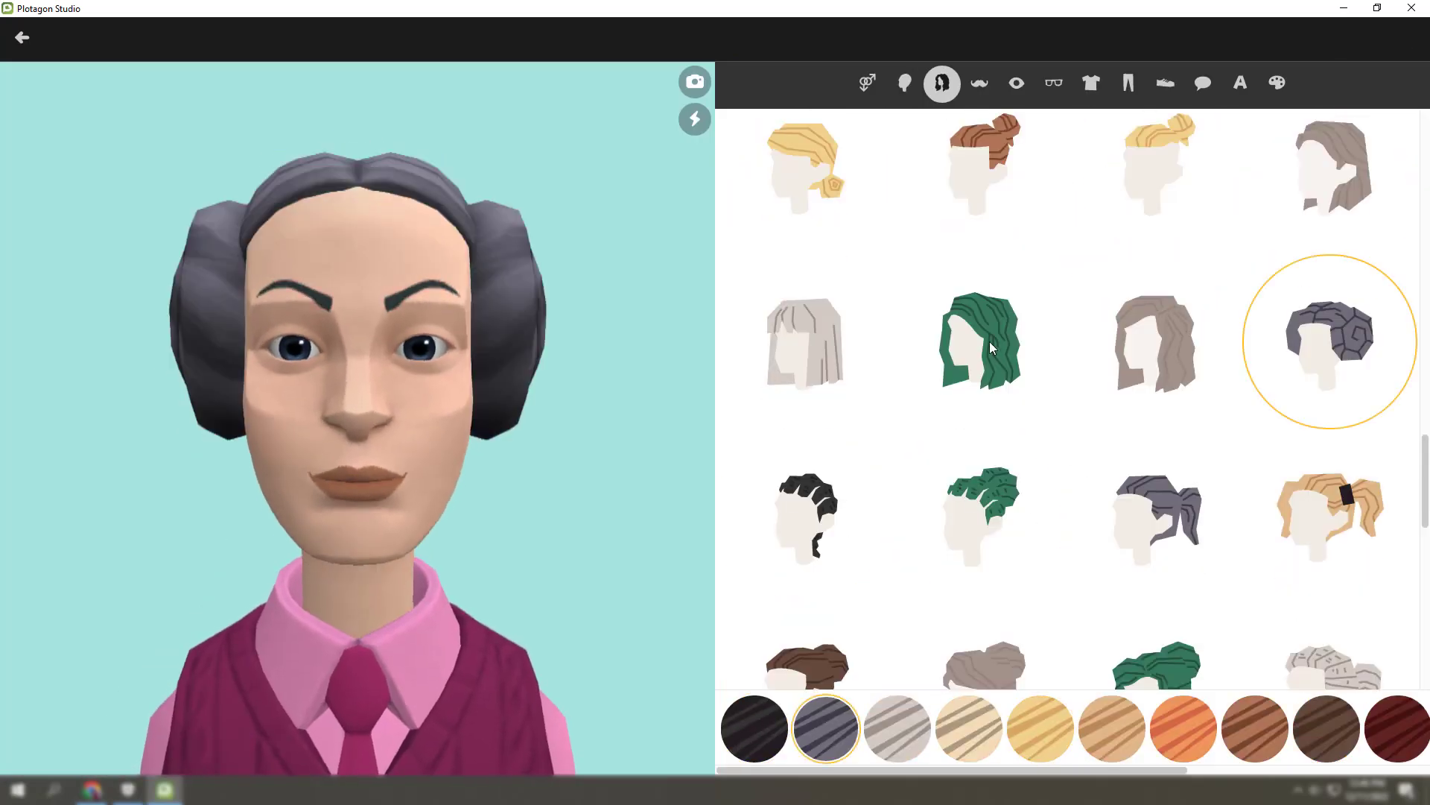
left_click(1155, 504)
Give the character a green handlebar moustache and adjust the eye options.
left_click(983, 85)
left_click(981, 551)
left_click(1016, 83)
left_click(898, 319)
left_click(1107, 412)
Dress the character in the yellow shirt with black vest, dark brown trousers and dark brown lace-up boots, and open the name settings.
left_click(1091, 84)
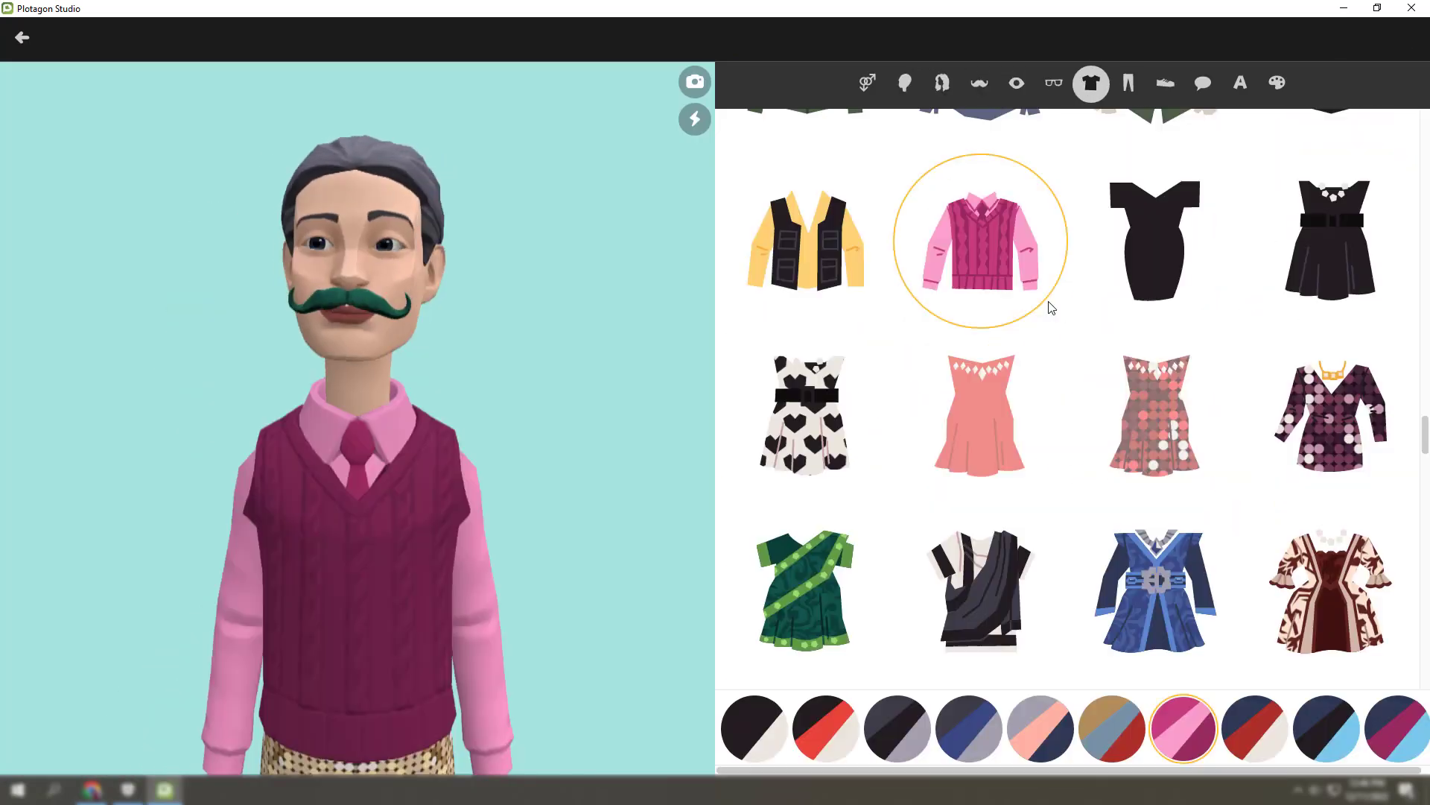
left_click(804, 242)
left_click(1129, 84)
left_click(981, 469)
left_click(1166, 83)
left_click(1024, 284)
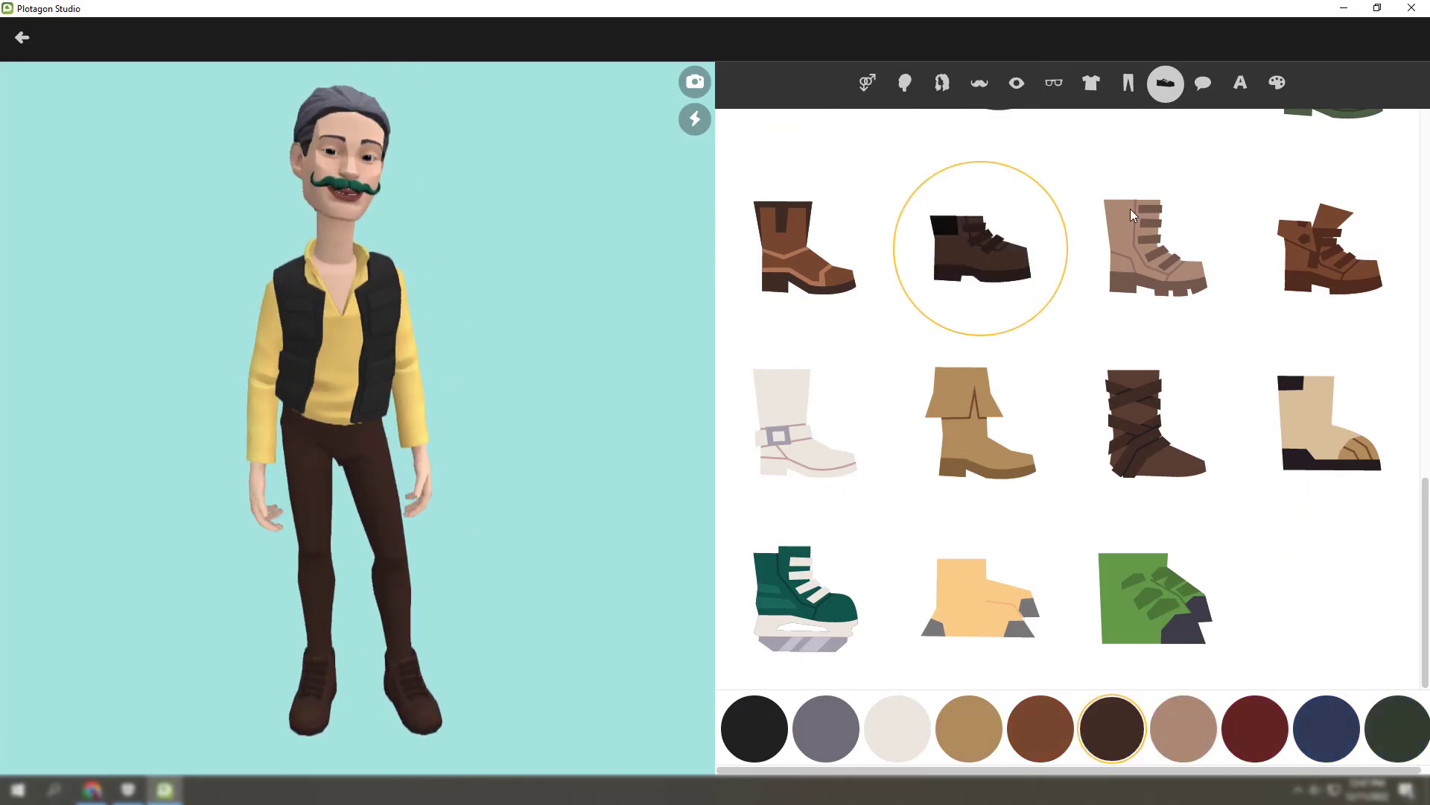
left_click(1240, 82)
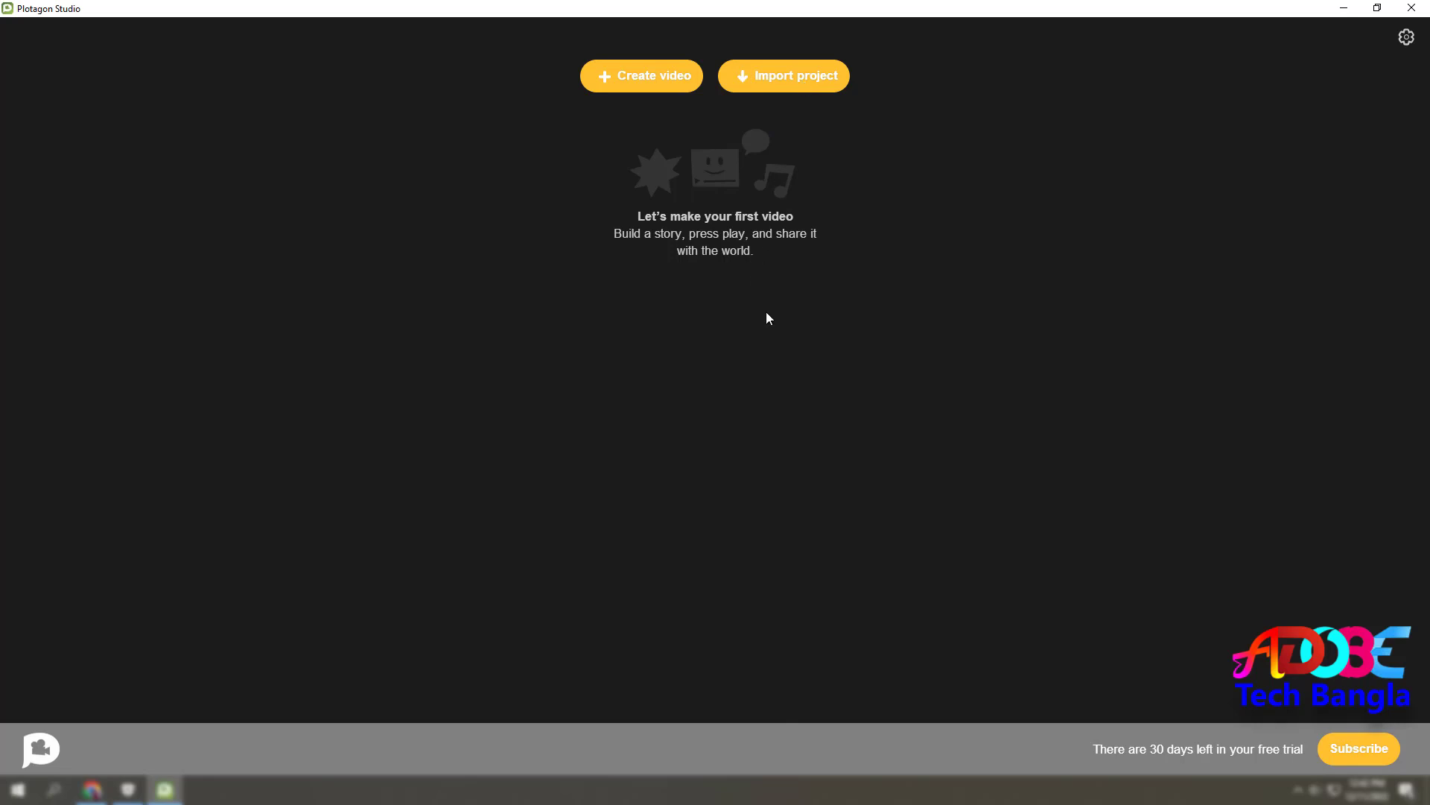
Create a new video and add the Meadow in spring setting as its first scene.
left_click(647, 80)
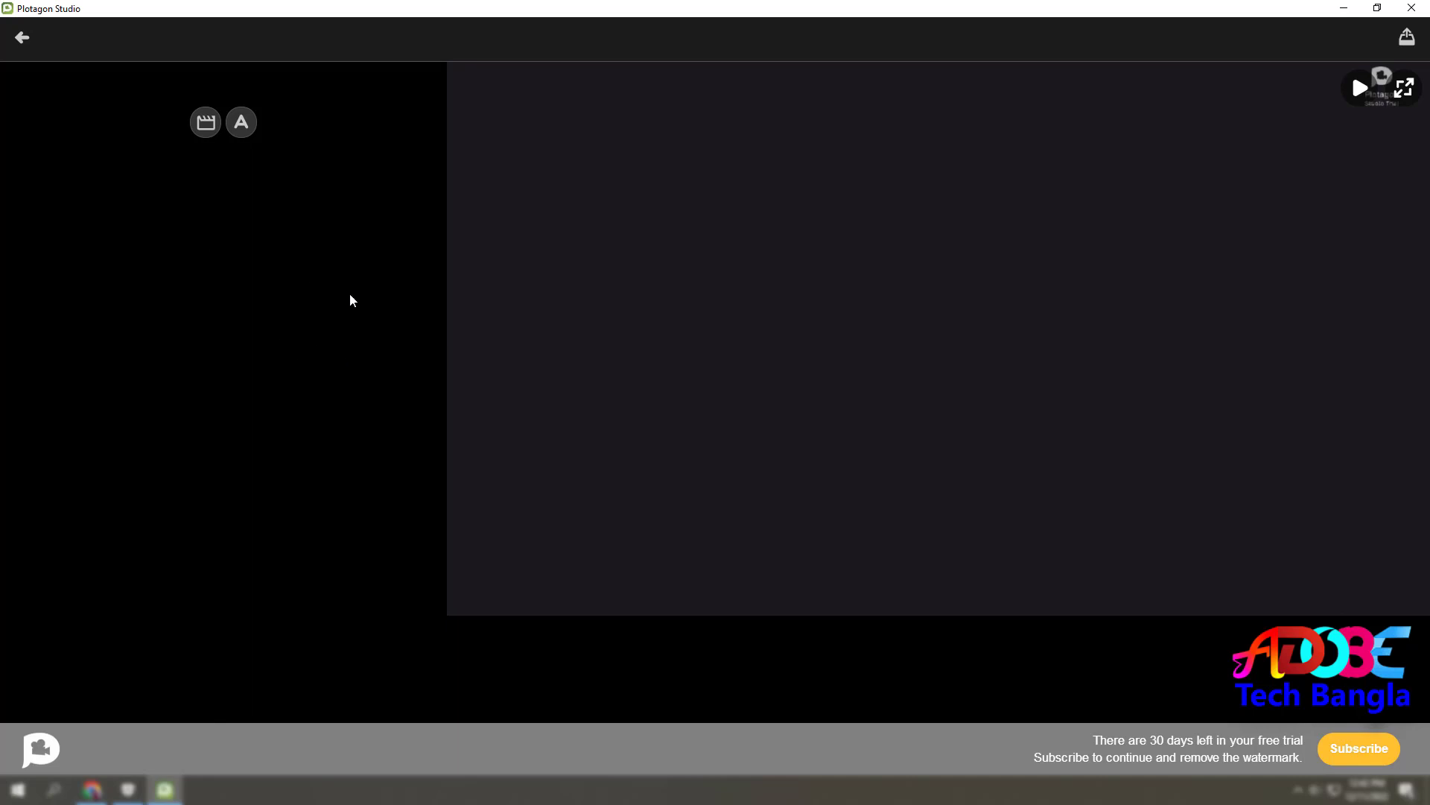
left_click(205, 123)
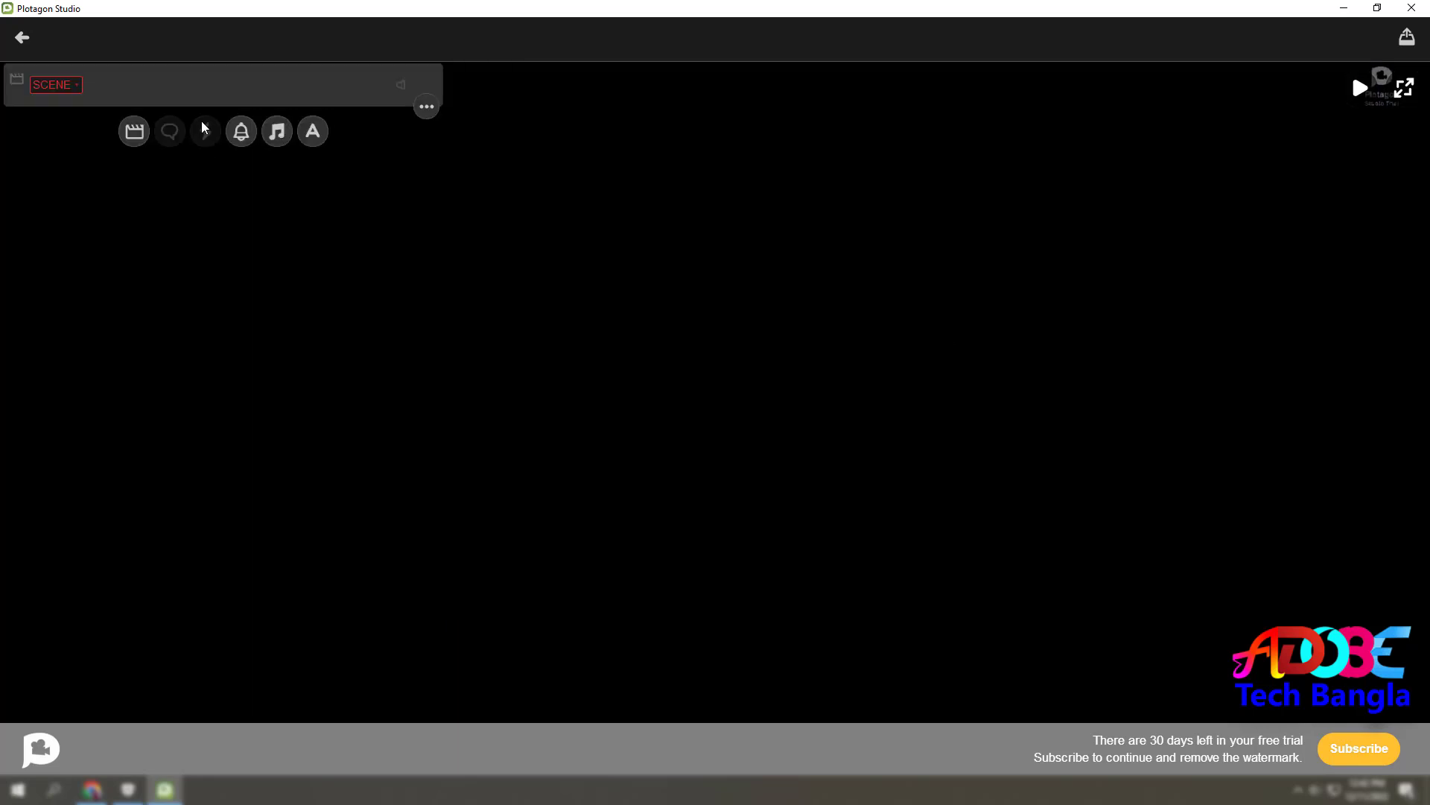
left_click(73, 87)
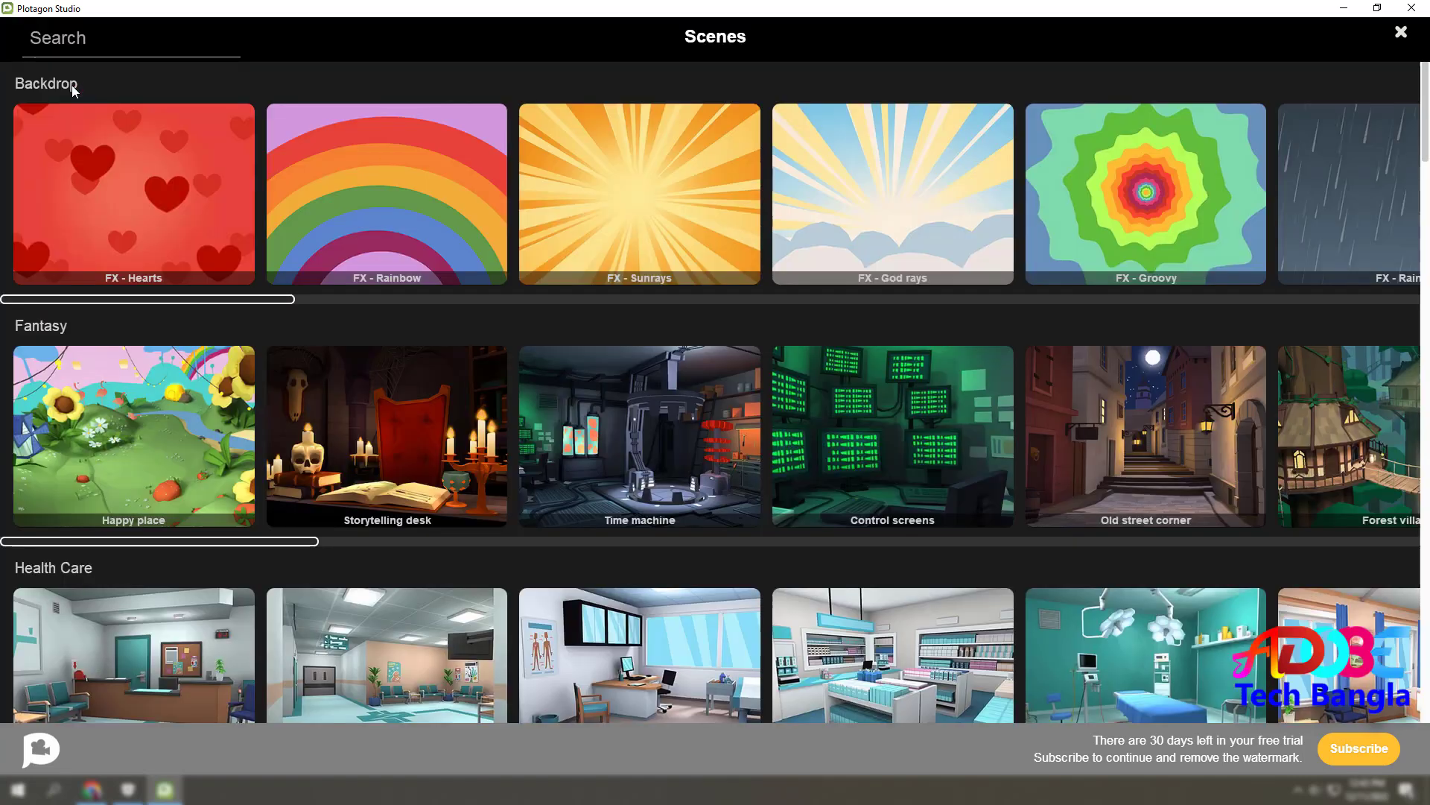
scroll(364, 377, "down", 3)
scroll(520, 440, "down", 6)
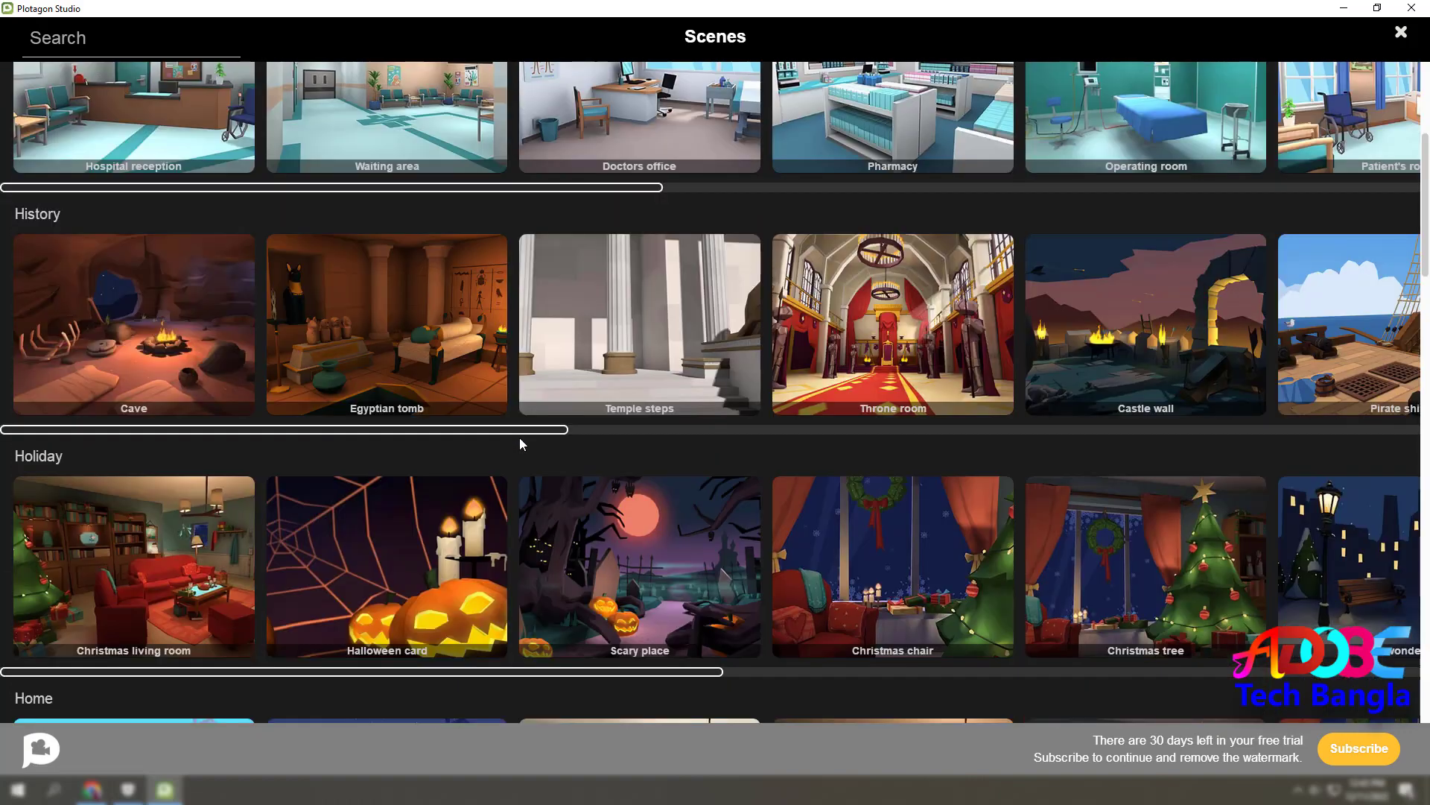
scroll(520, 440, "up", 2)
scroll(520, 439, "down", 9)
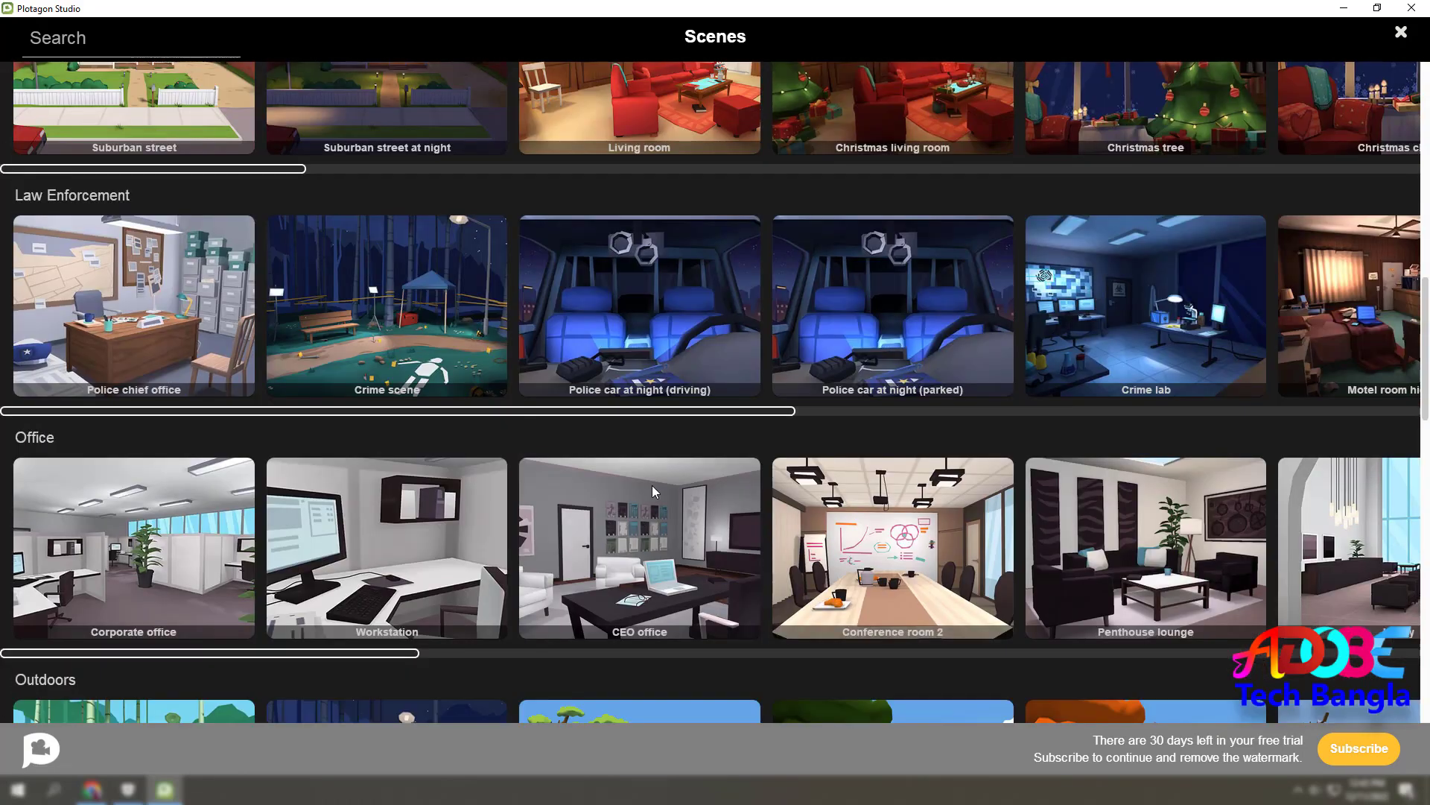
scroll(520, 439, "down", 7)
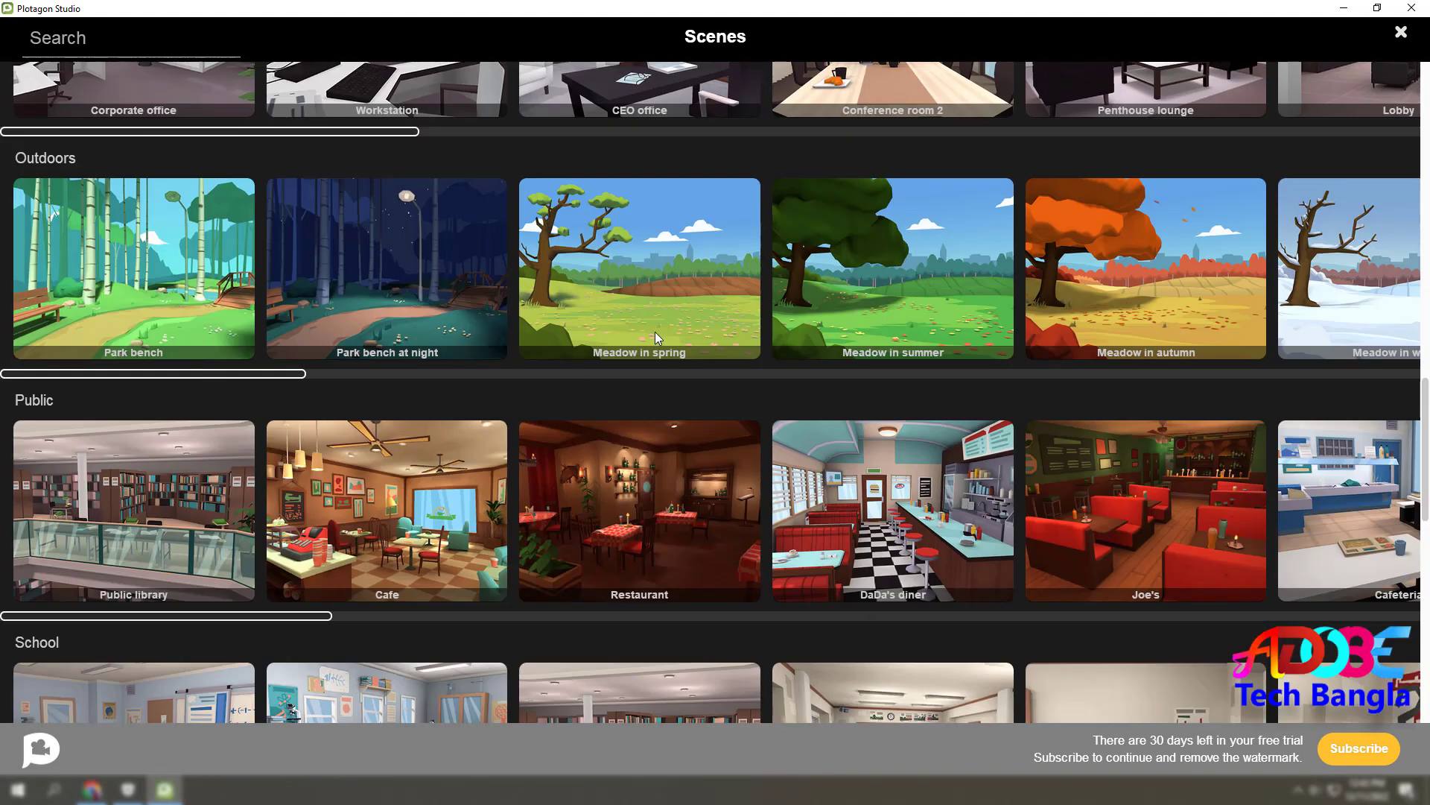
left_click(650, 328)
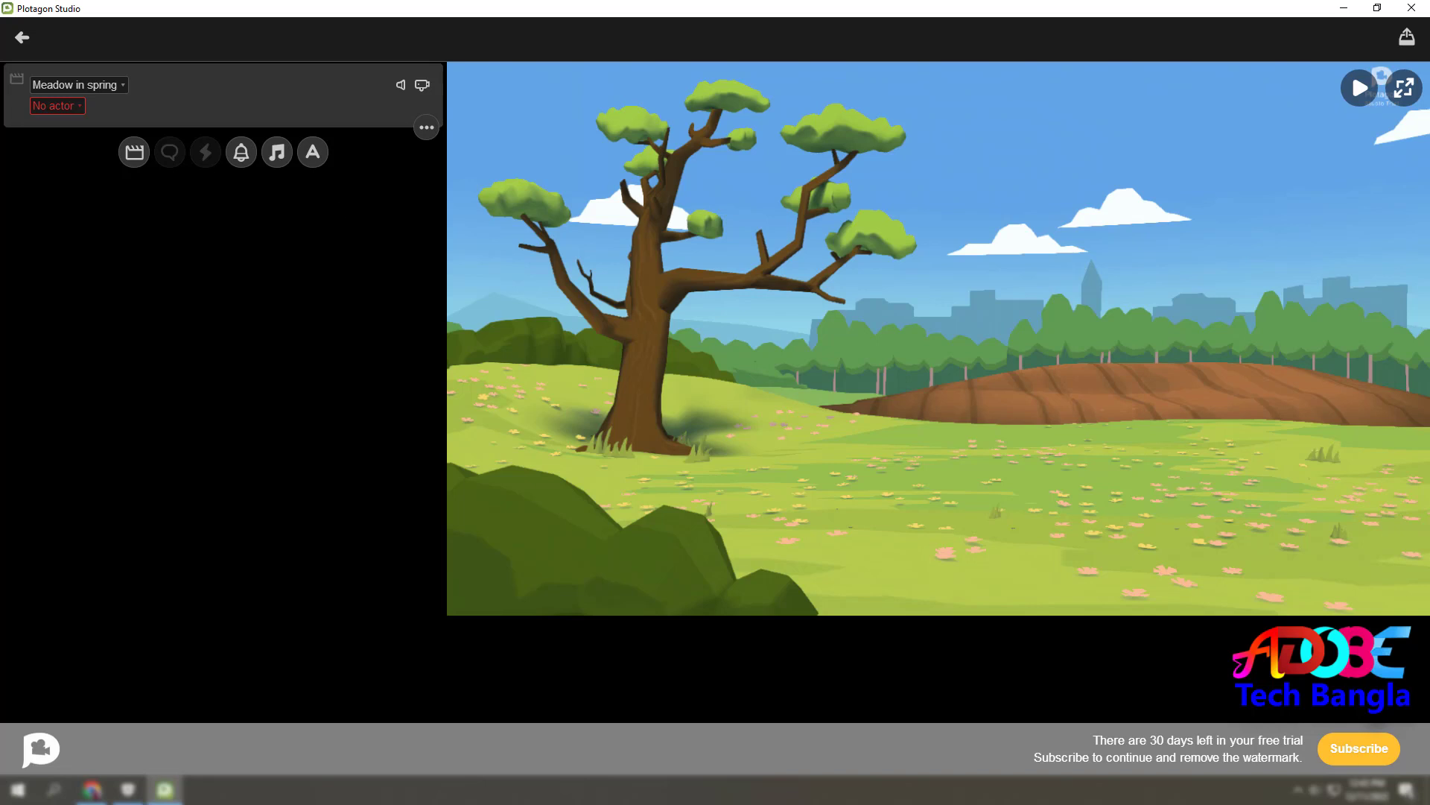
Add a second scene below Meadow in spring using the White screen setting.
left_click(137, 157)
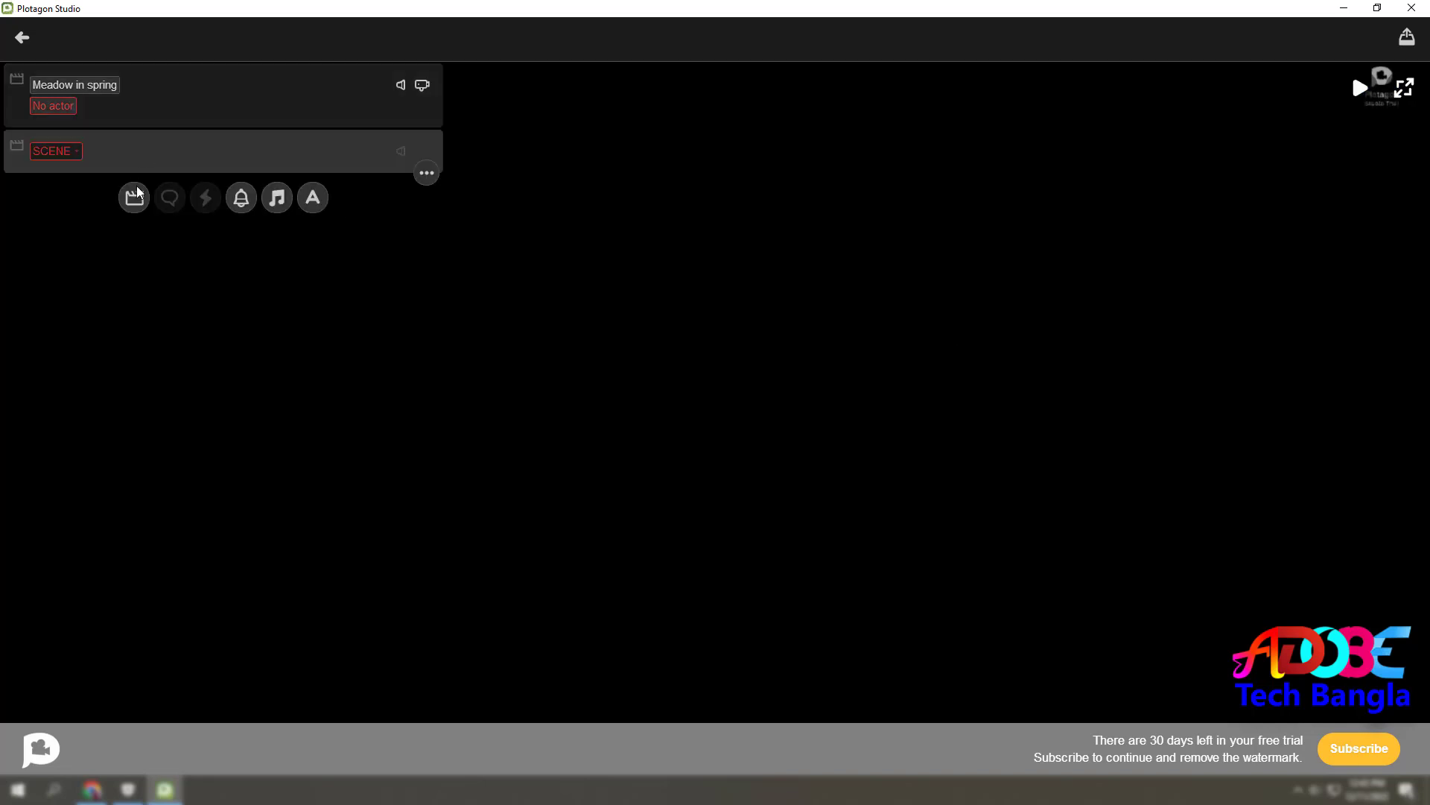
left_click(75, 153)
scroll(879, 387, "down", 10)
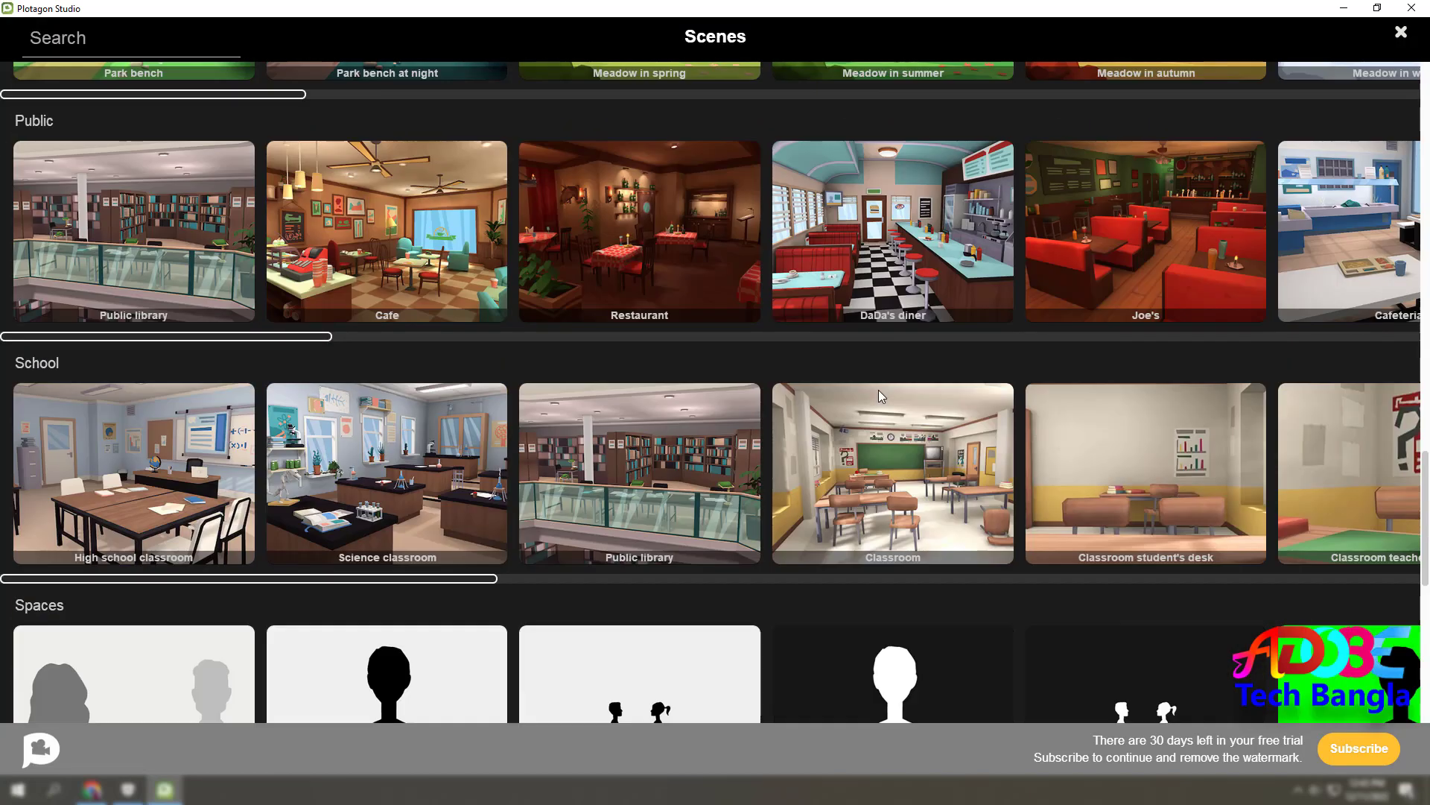
scroll(878, 391, "down", 5)
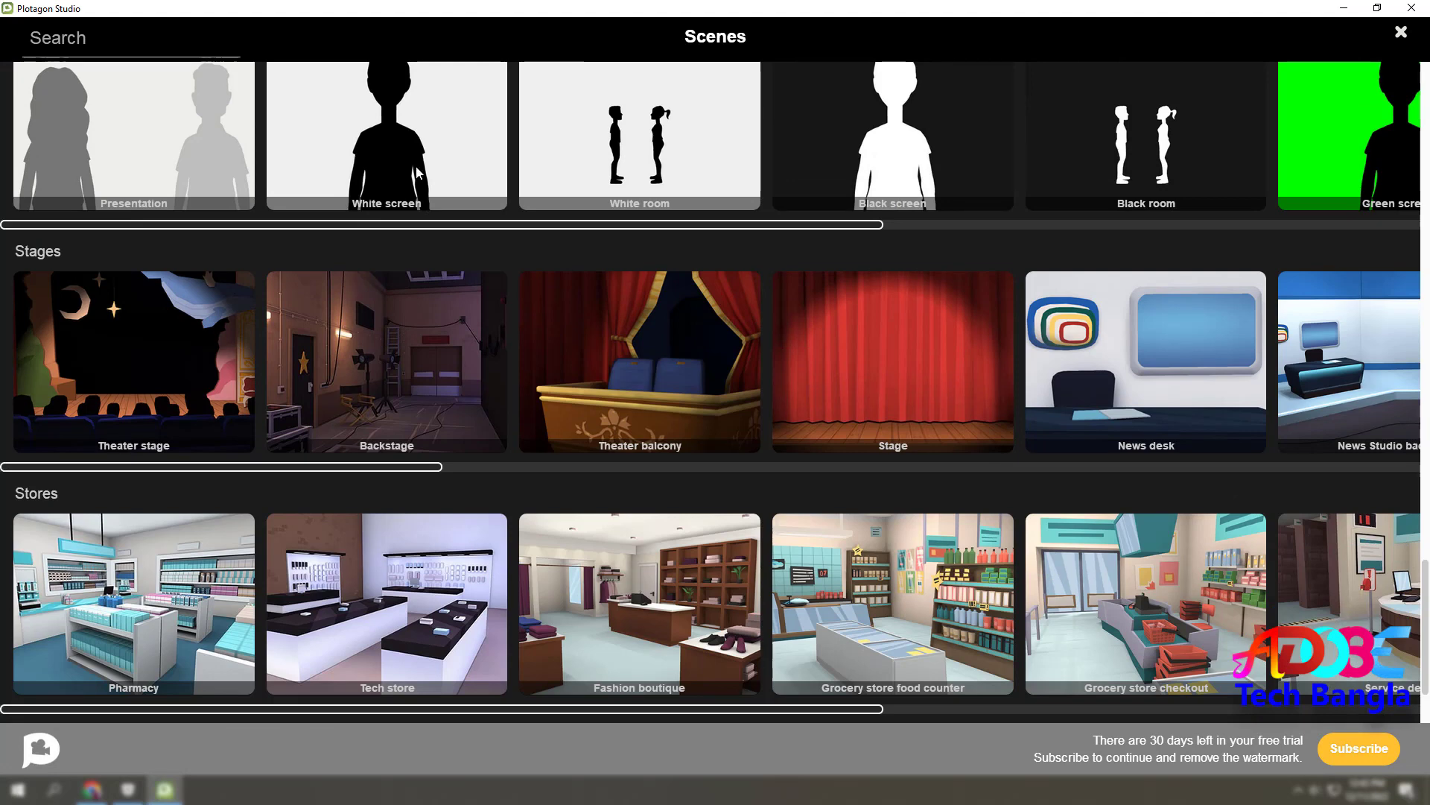
left_click(416, 145)
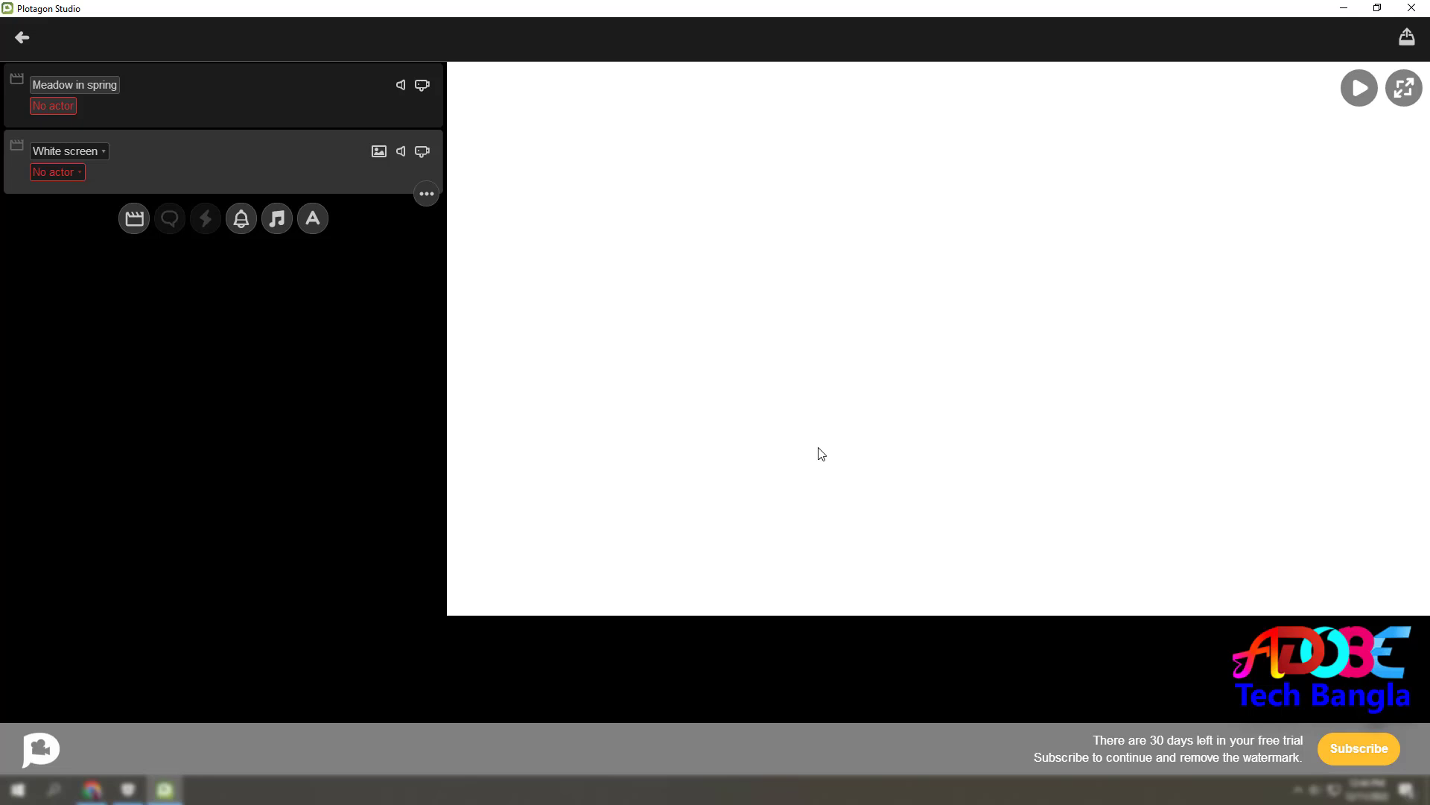
Set a blue sky with white clouds picture from the wallpaper folder in A RDS Studio as the White screen scene's background.
left_click(379, 152)
left_click(61, 116)
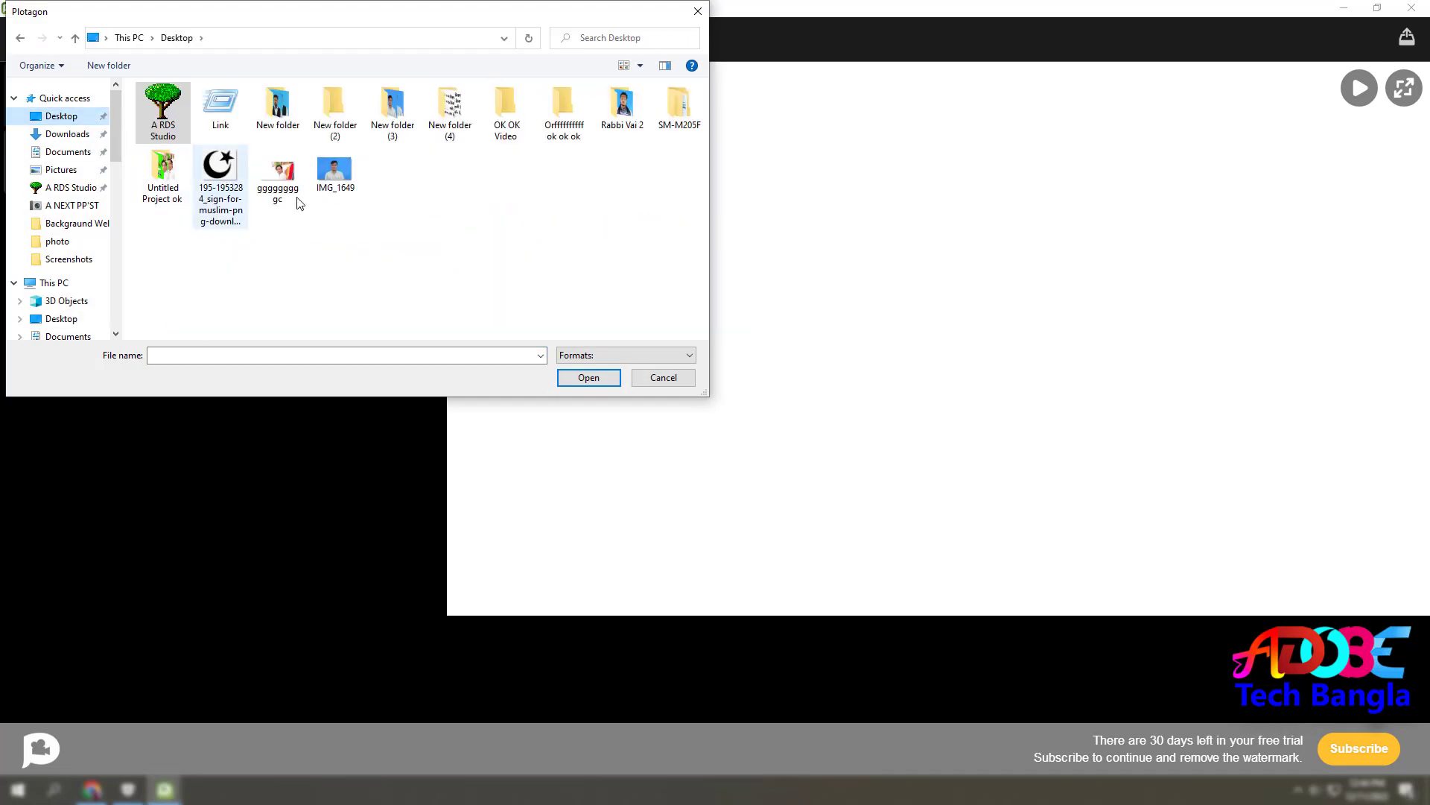
double_click(163, 112)
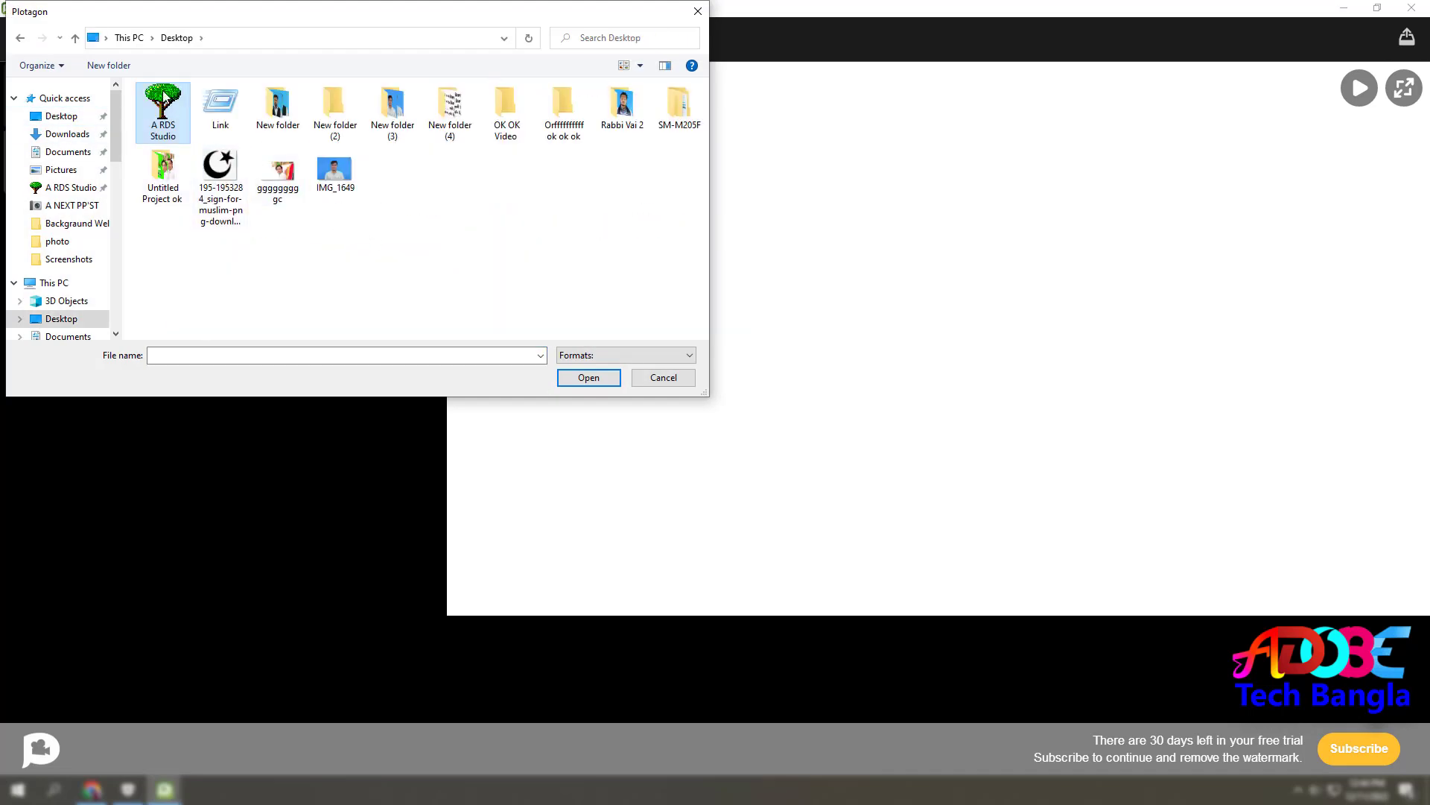
scroll(419, 286, "down", 6)
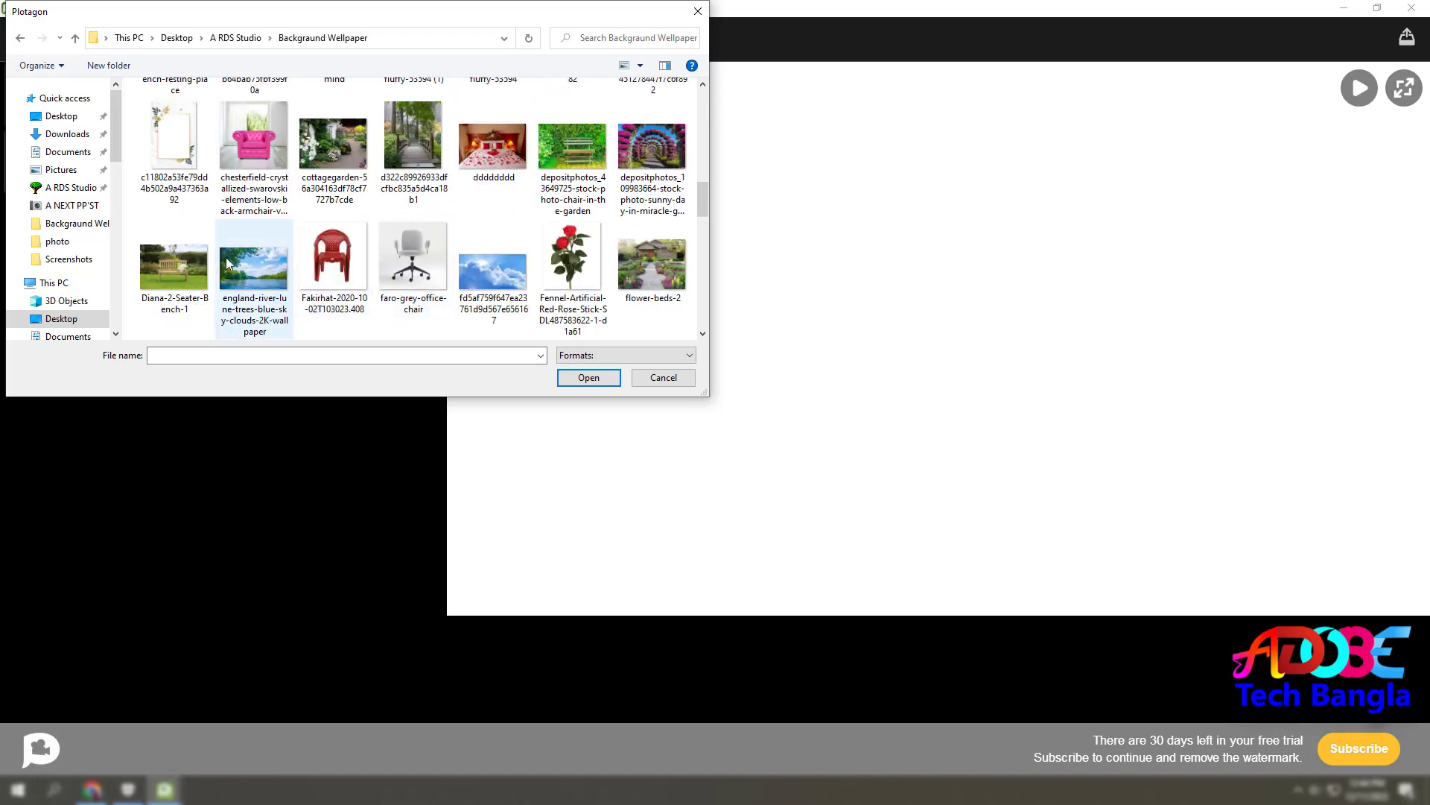
scroll(427, 266, "up", 3)
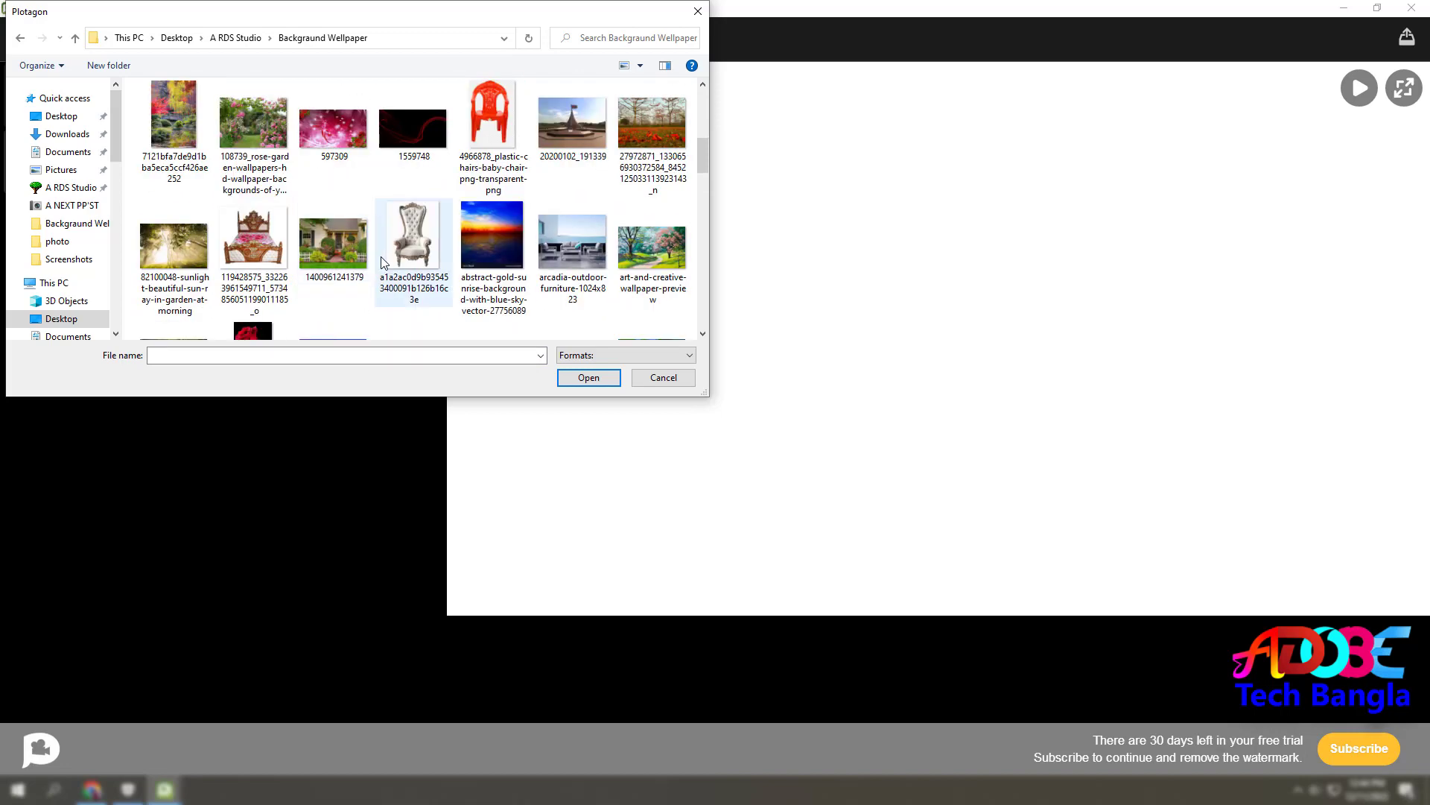
double_click(418, 287)
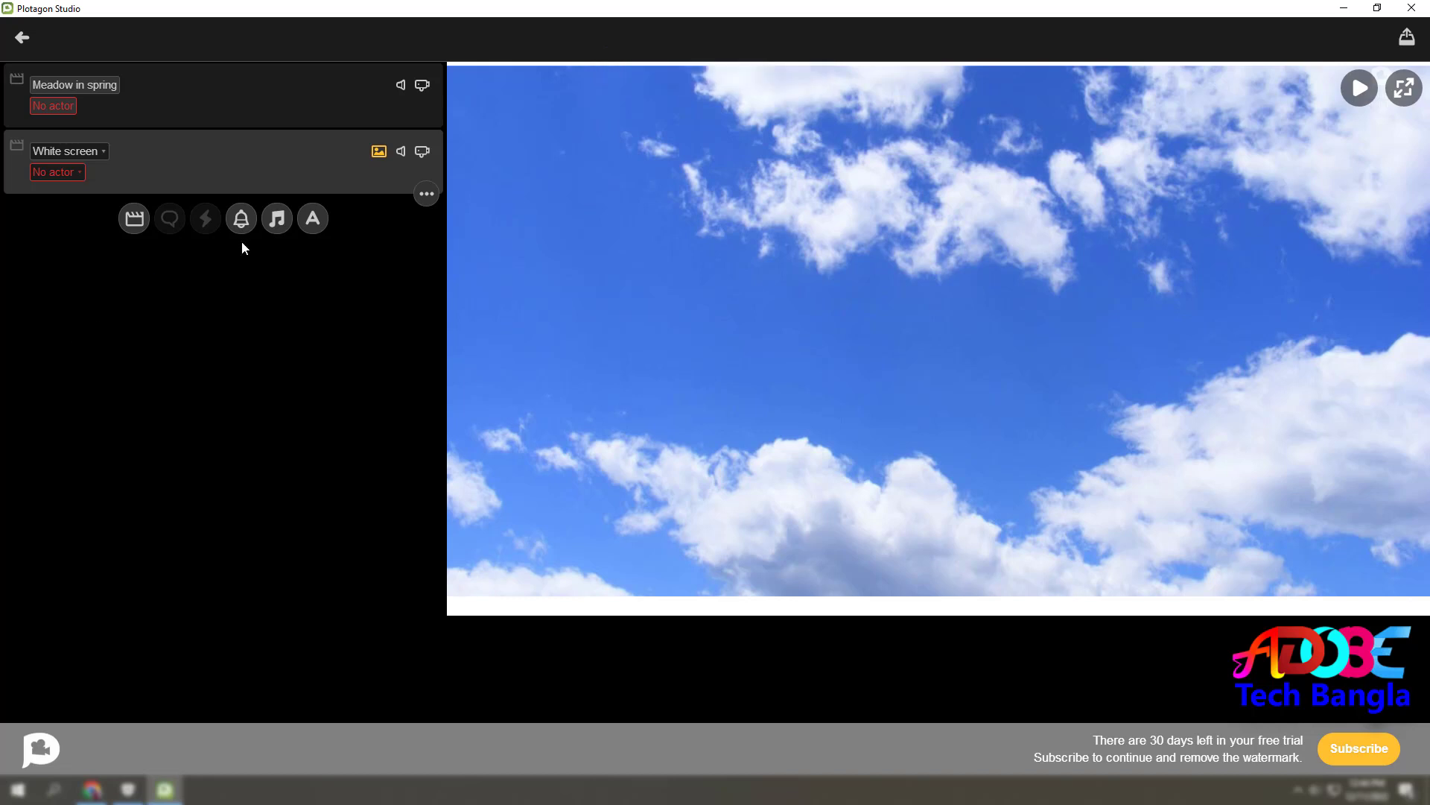
Add a third scene using the Police chief office setting from the Law Enforcement category.
left_click(132, 220)
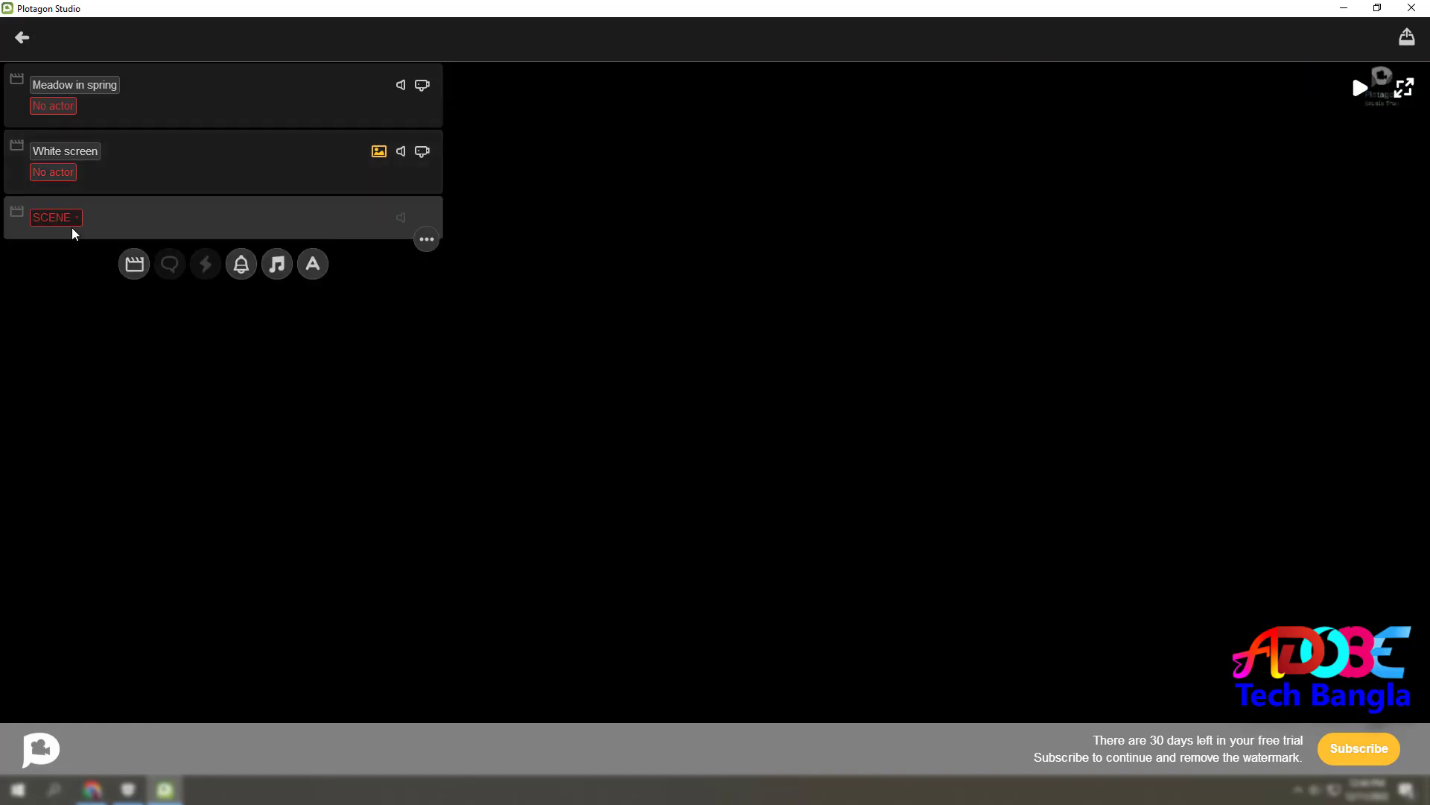
scroll(736, 441, "down", 4)
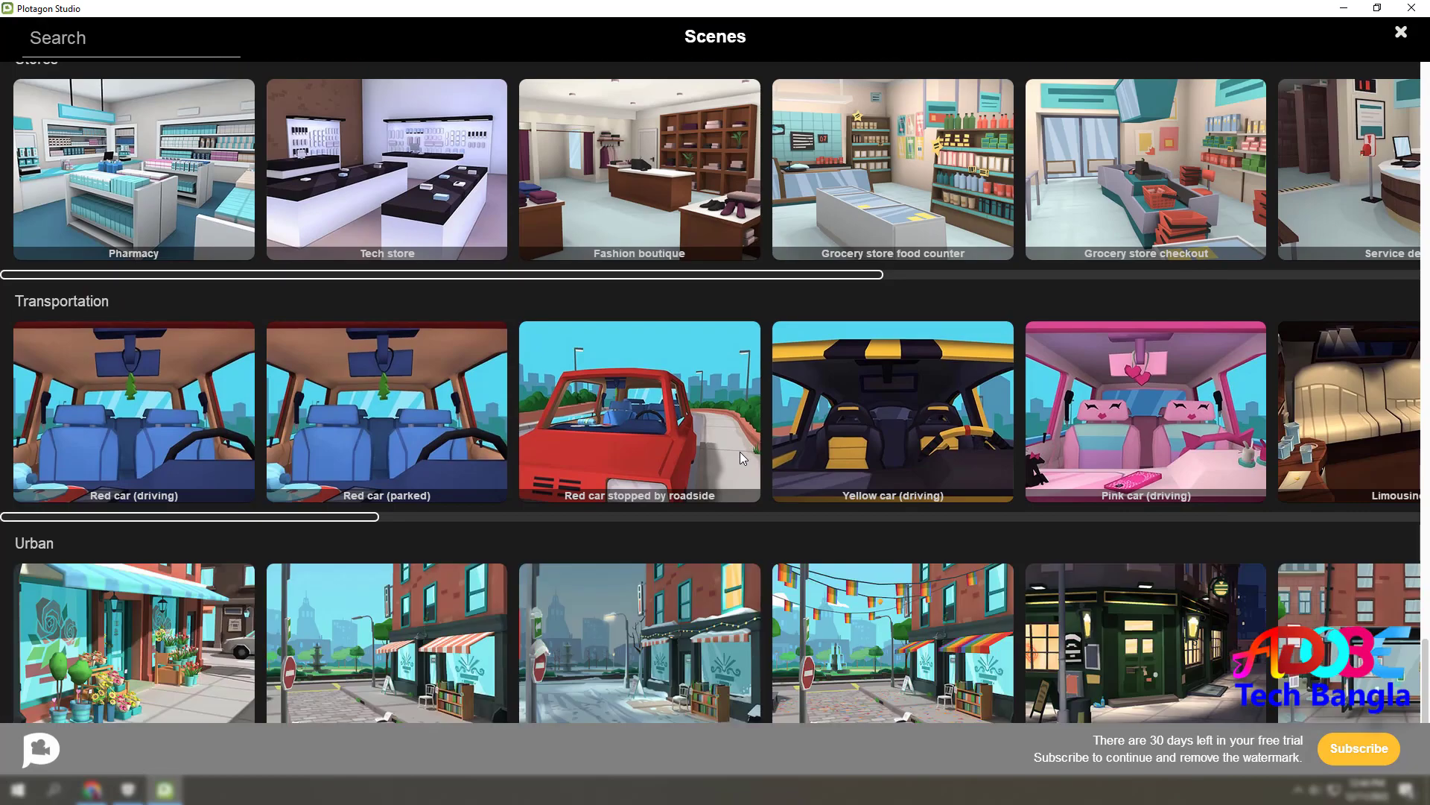
scroll(738, 453, "up", 2)
scroll(694, 549, "down", 2)
scroll(803, 533, "up", 8)
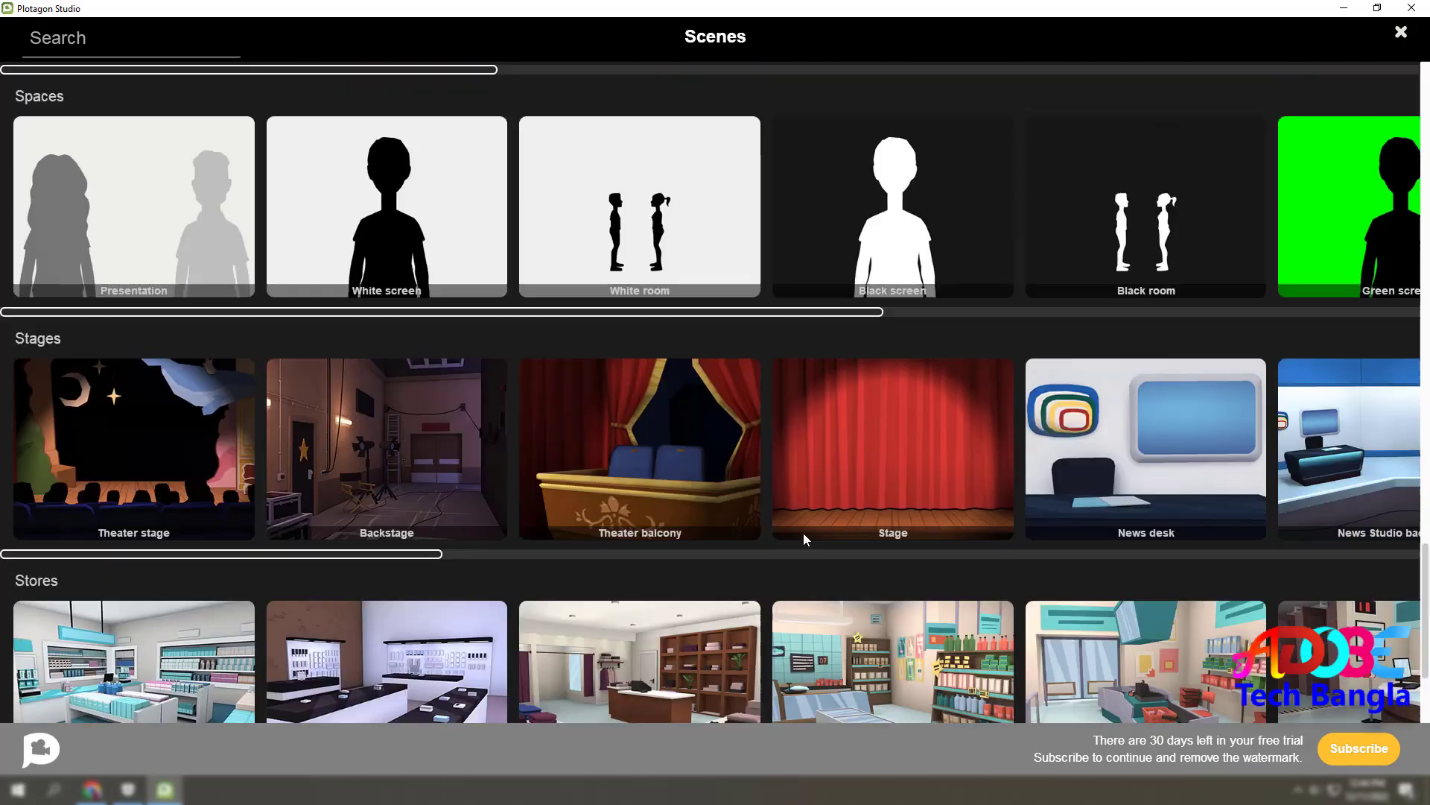
scroll(803, 534, "up", 5)
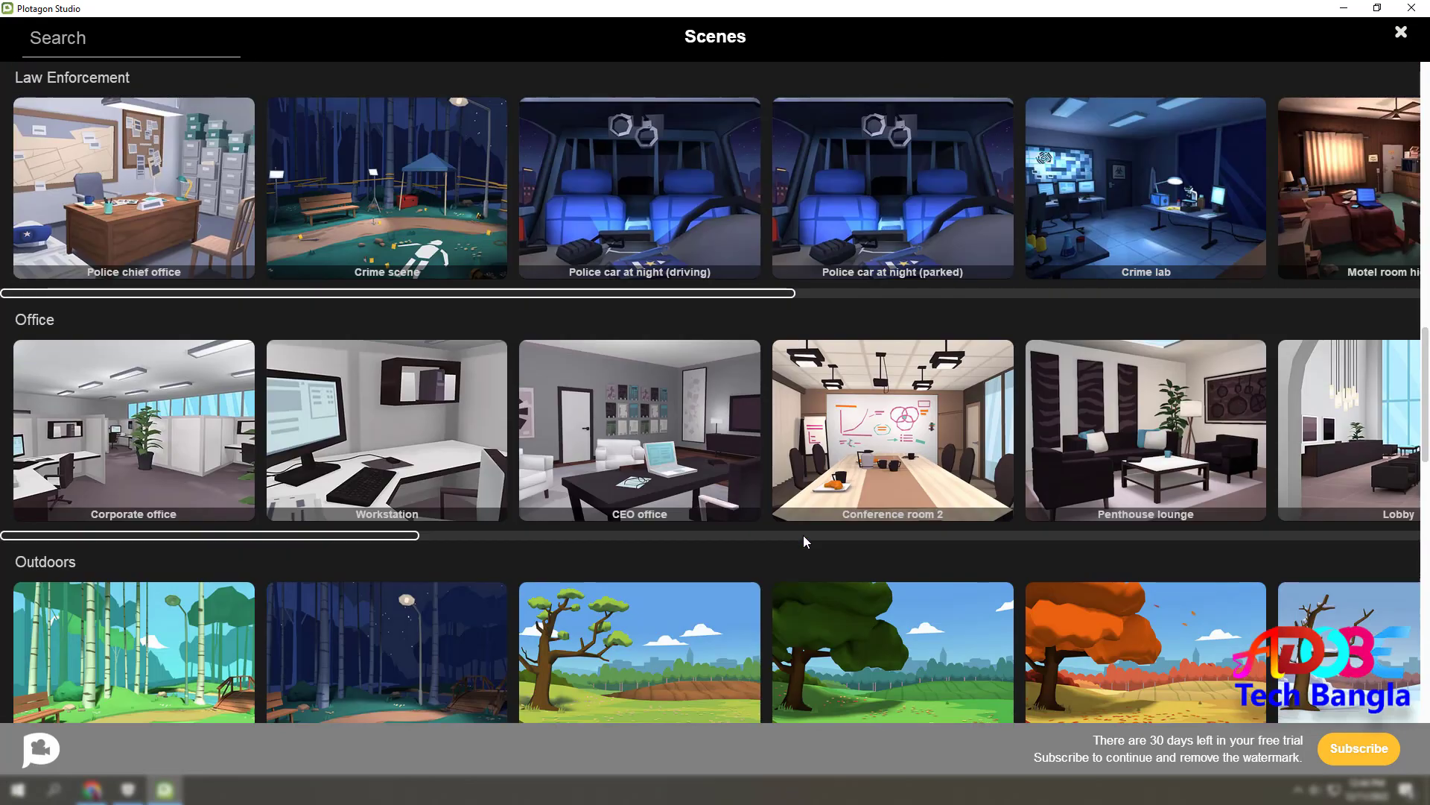
left_click(169, 209)
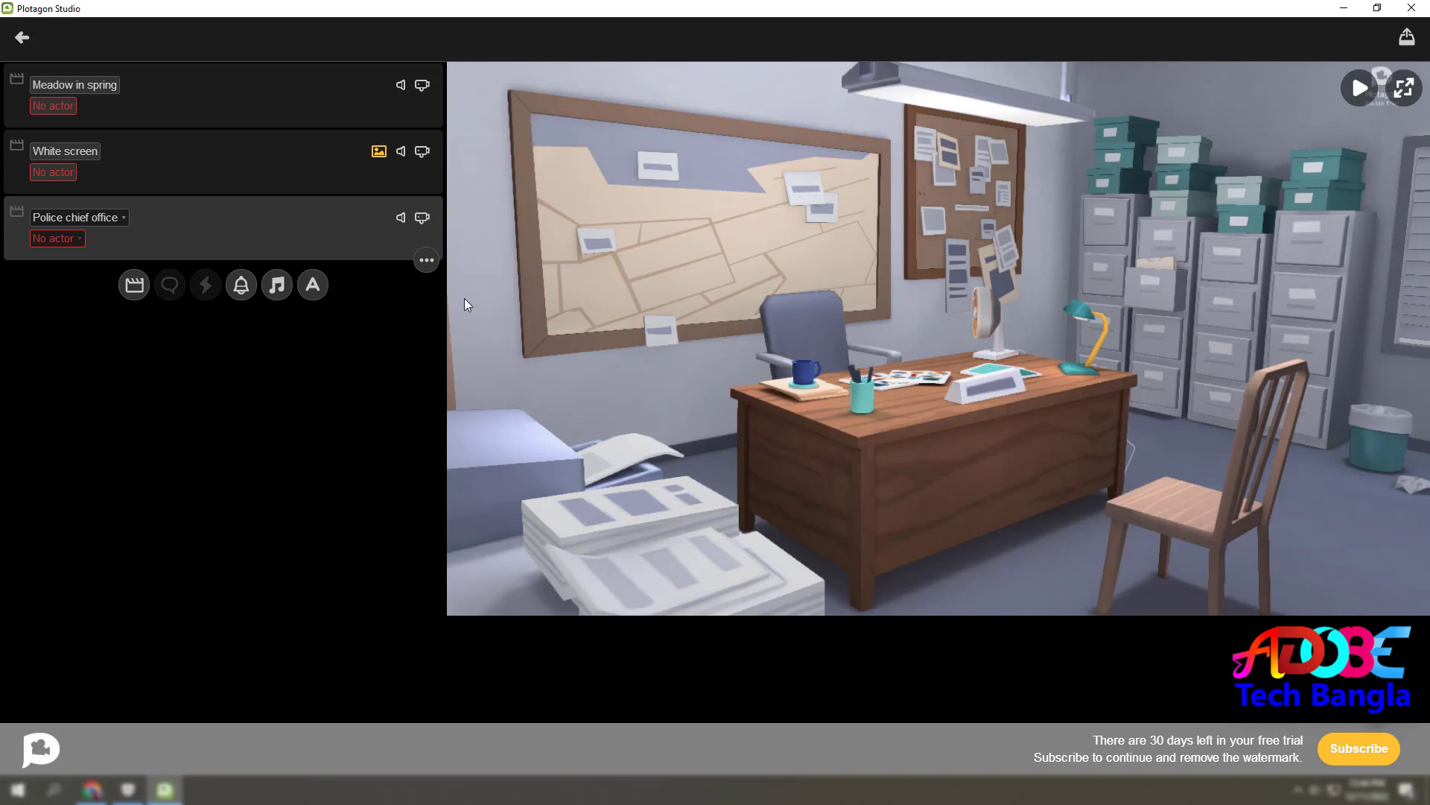
Browse the character library for the Police chief office scene and start creating a new character.
left_click(73, 240)
scroll(970, 370, "down", 8)
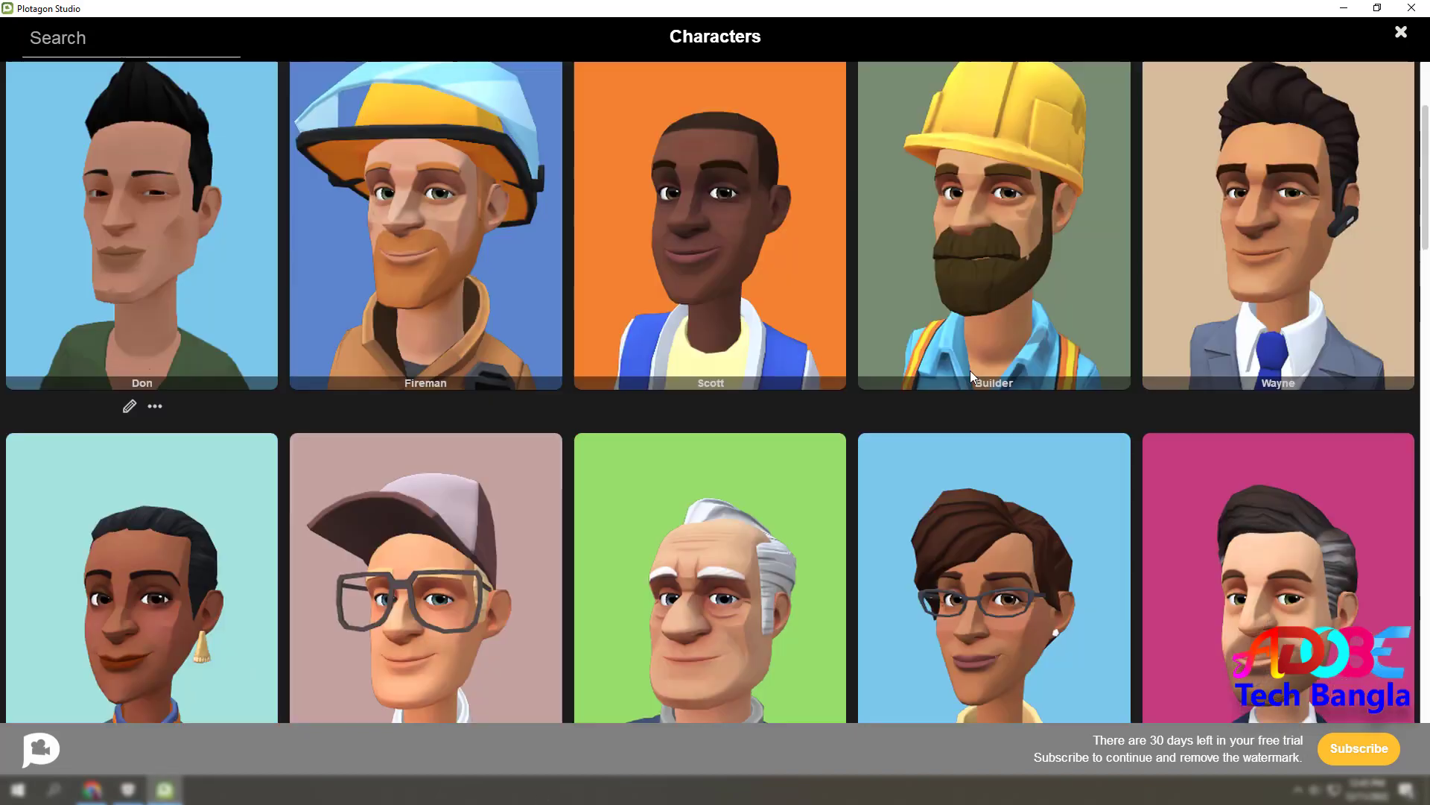
scroll(970, 369, "down", 15)
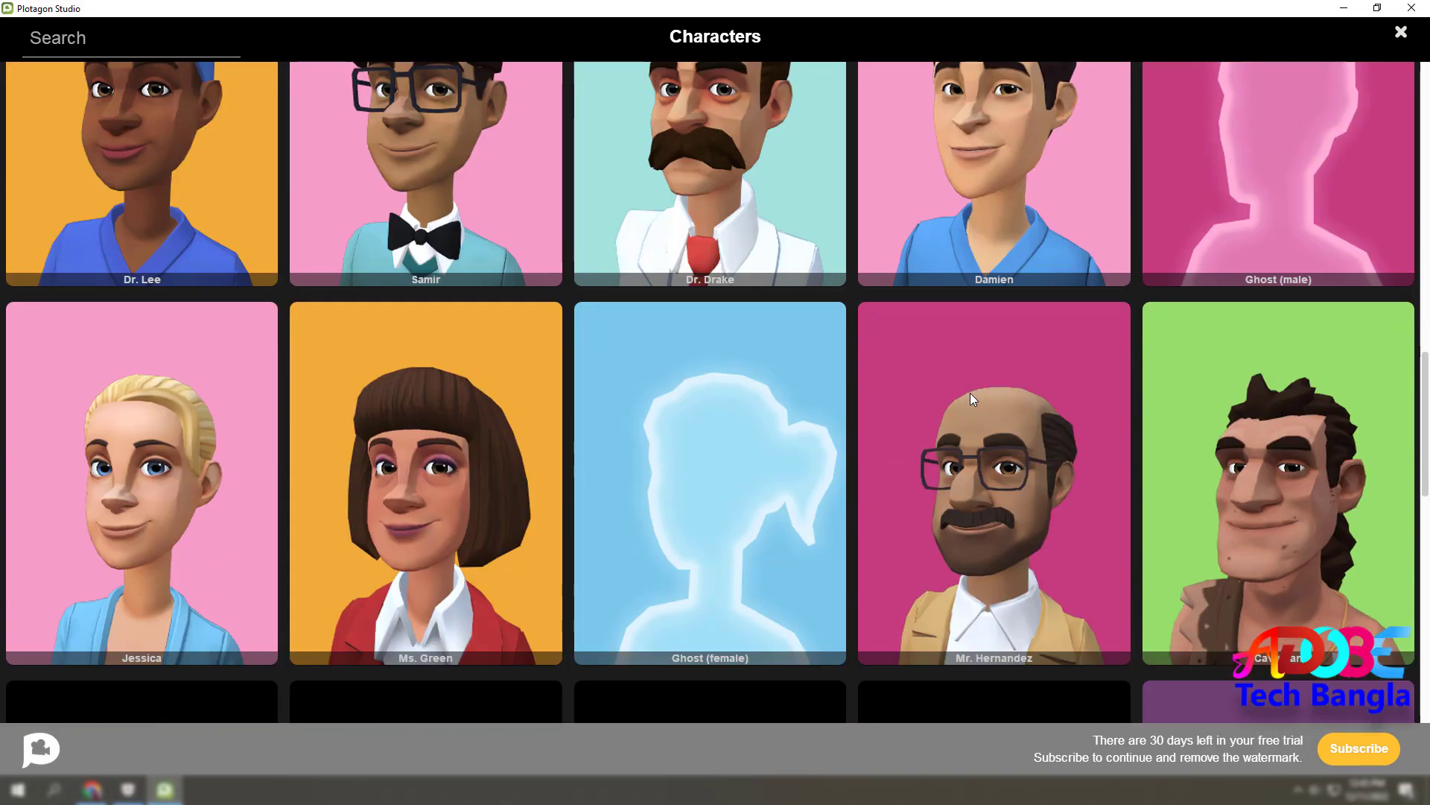
scroll(972, 432, "down", 8)
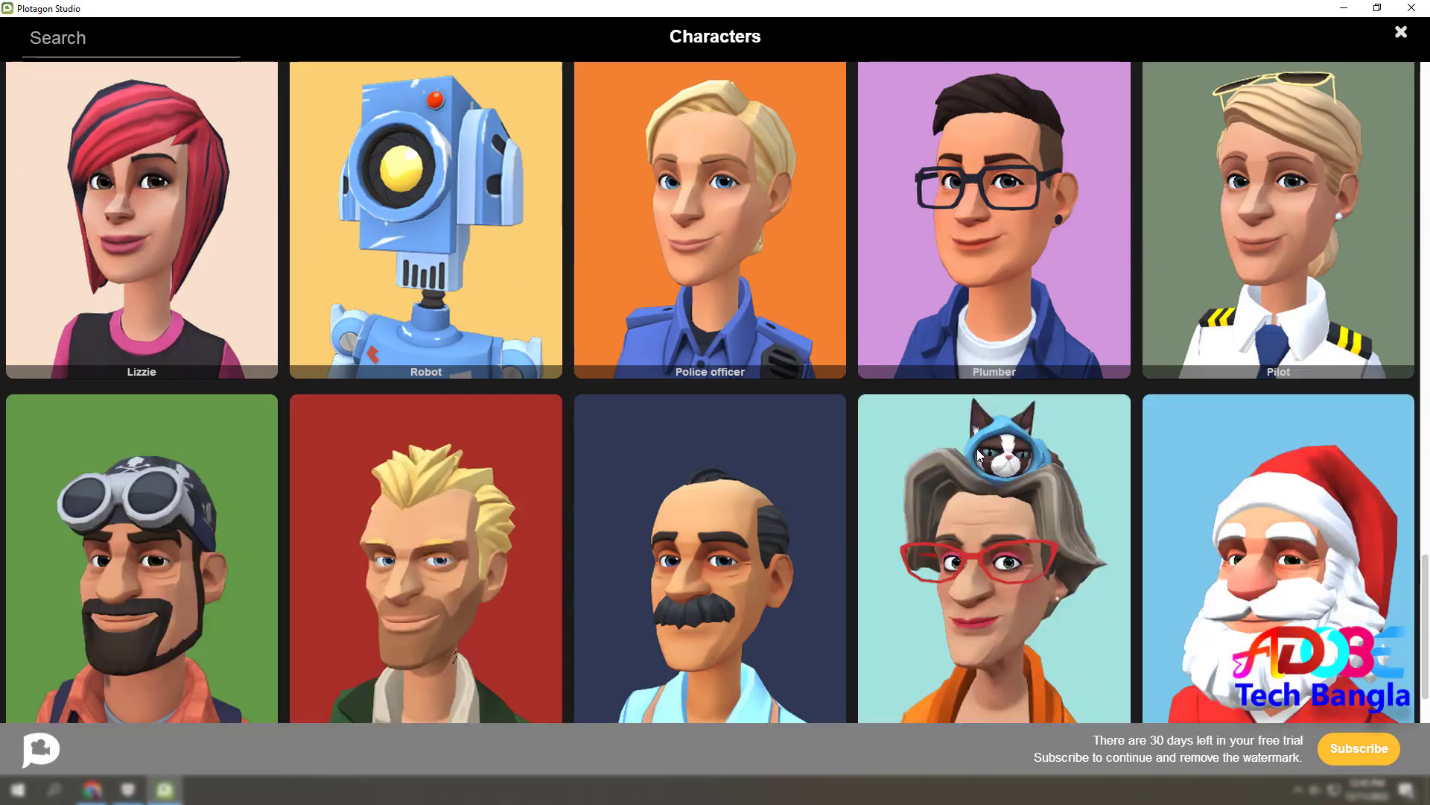
scroll(977, 448, "up", 20)
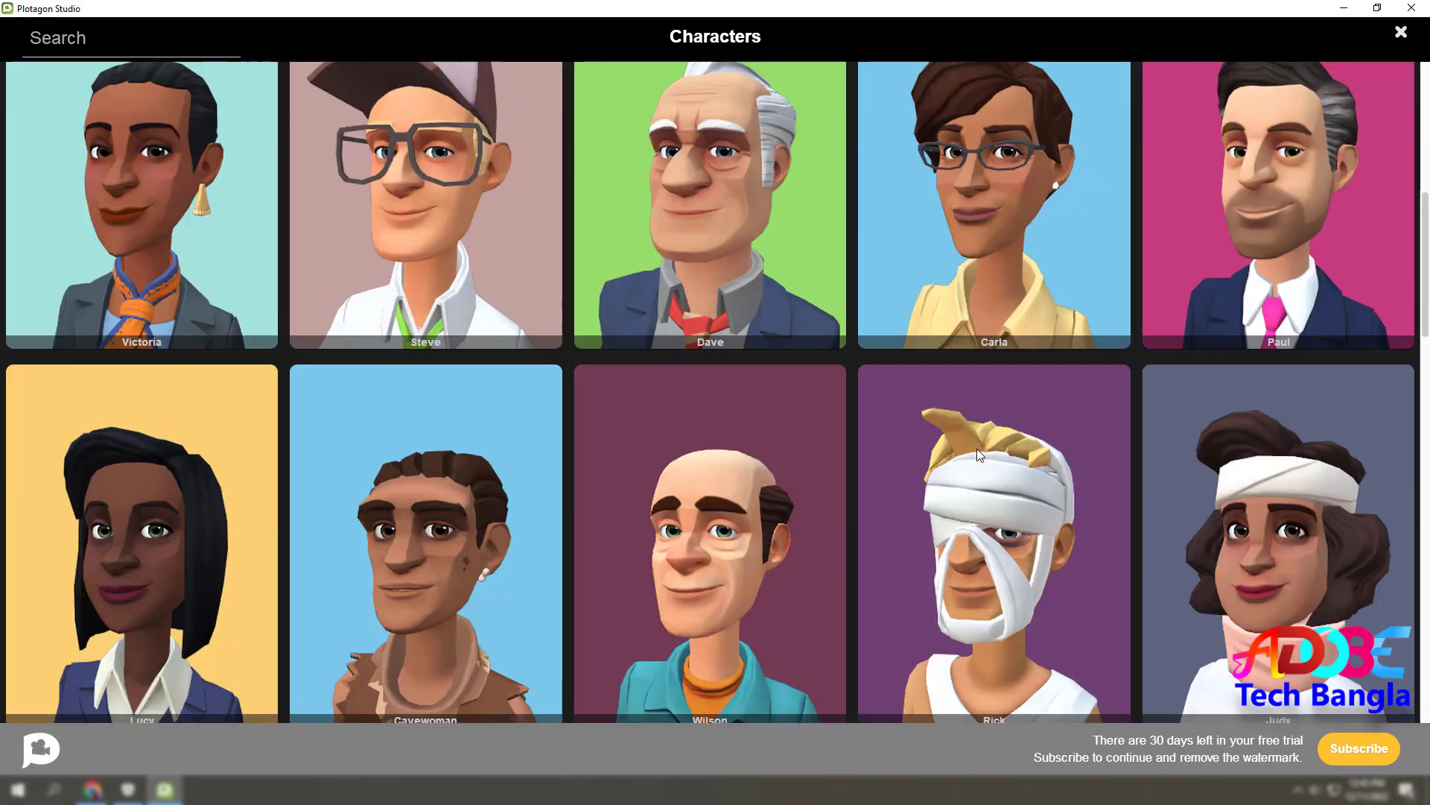
scroll(976, 449, "up", 4)
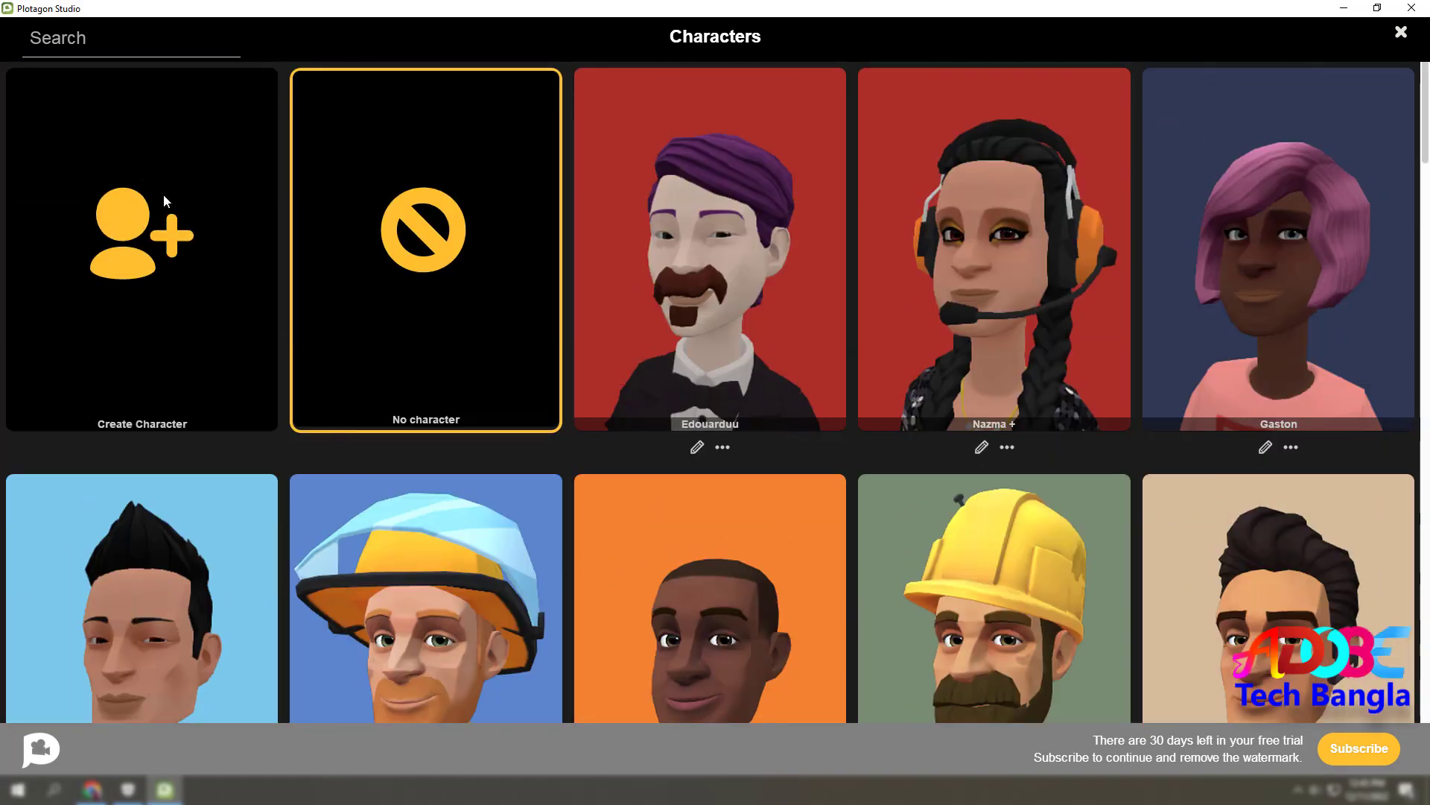
left_click(120, 227)
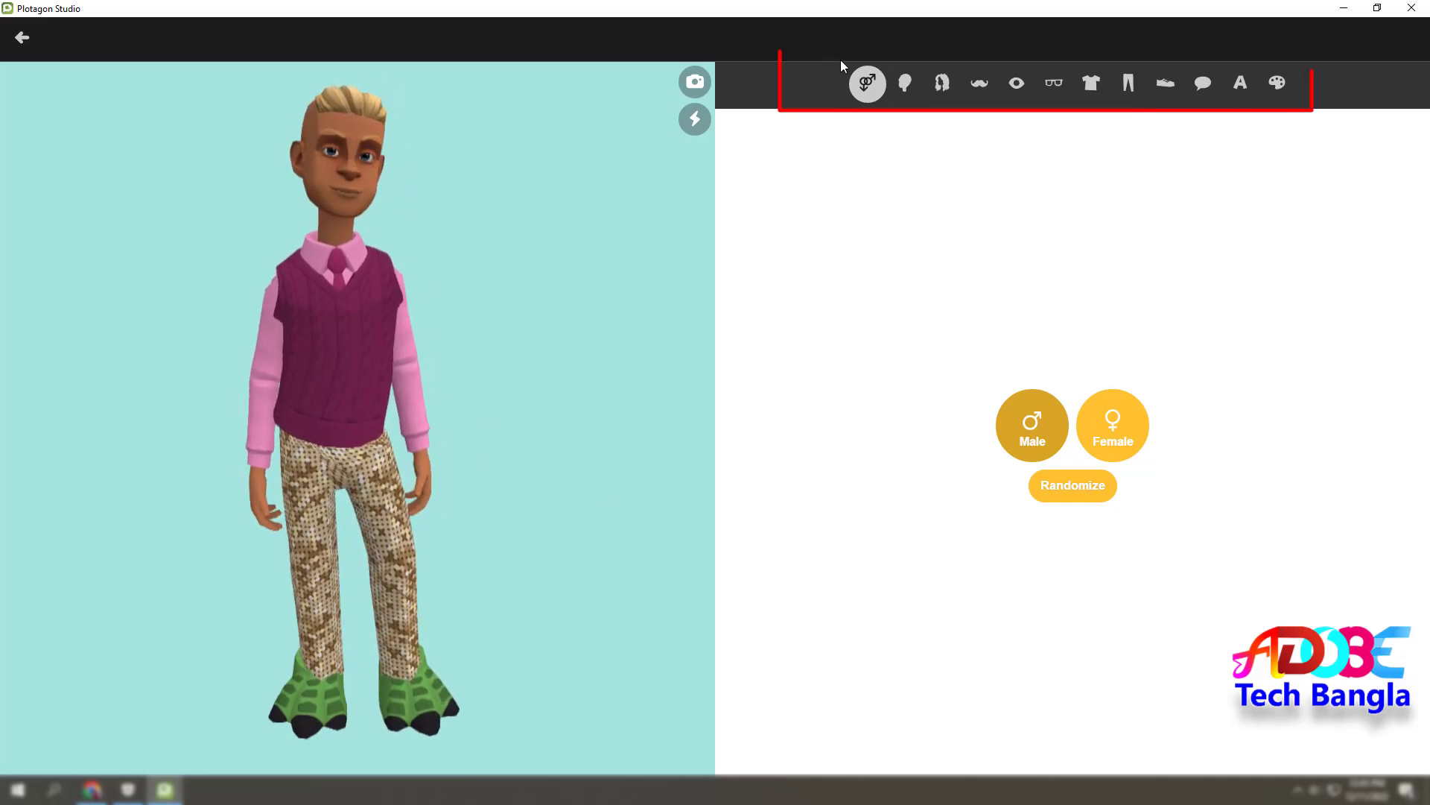
Try several skin tones on the character's face, including blue and brown, and settle on the light pink tone.
left_click(907, 87)
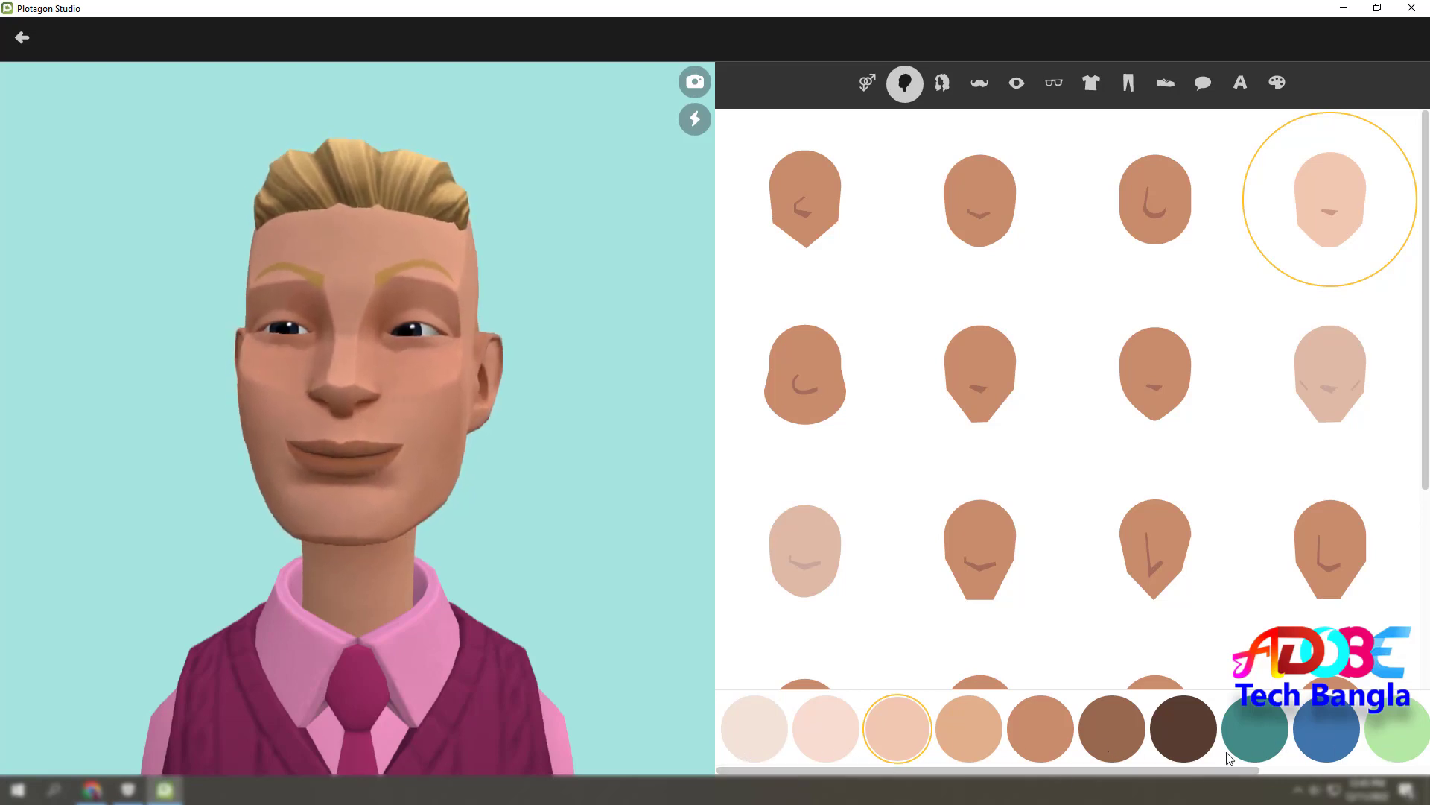
left_click(1405, 742)
left_click(1319, 732)
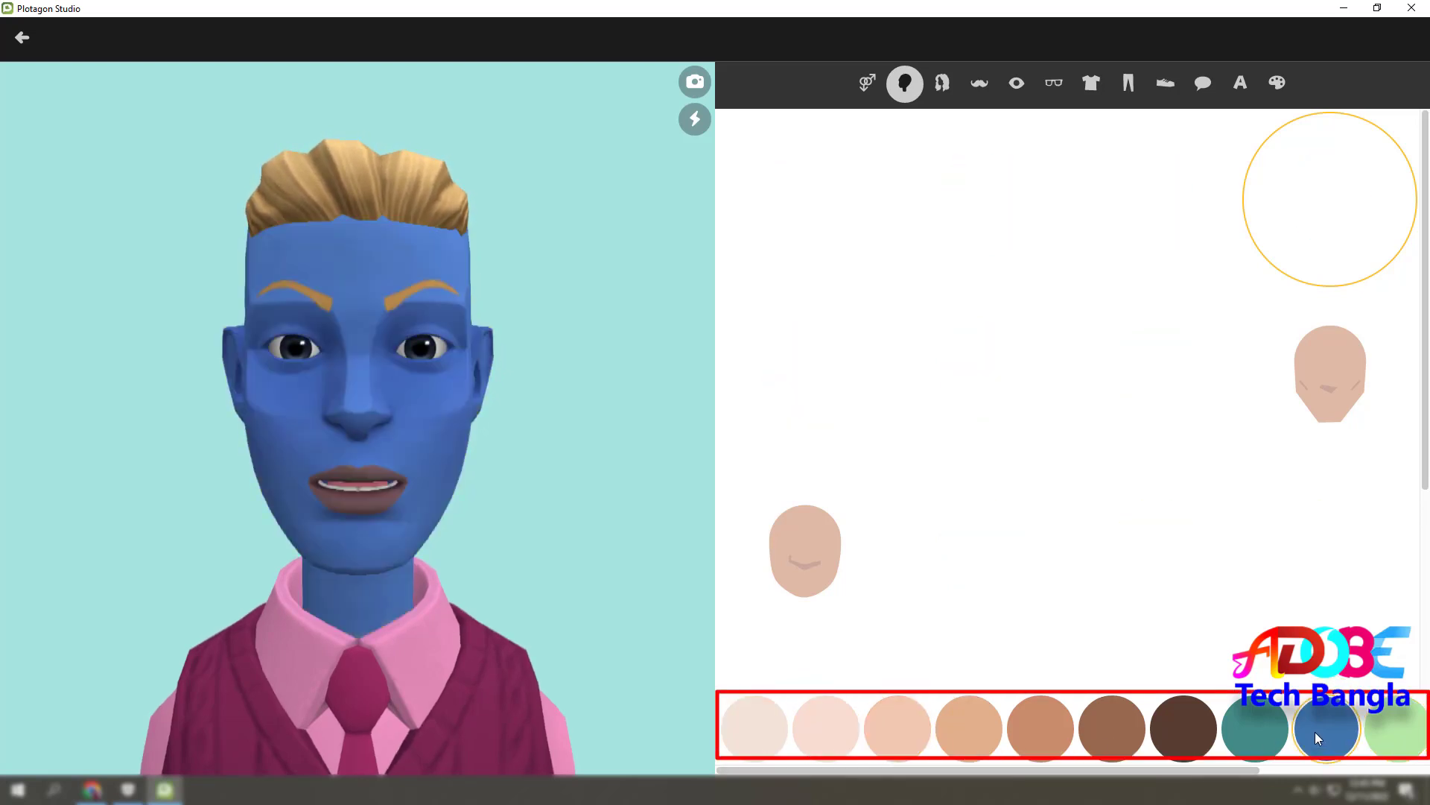
left_click(1180, 731)
left_click(1115, 732)
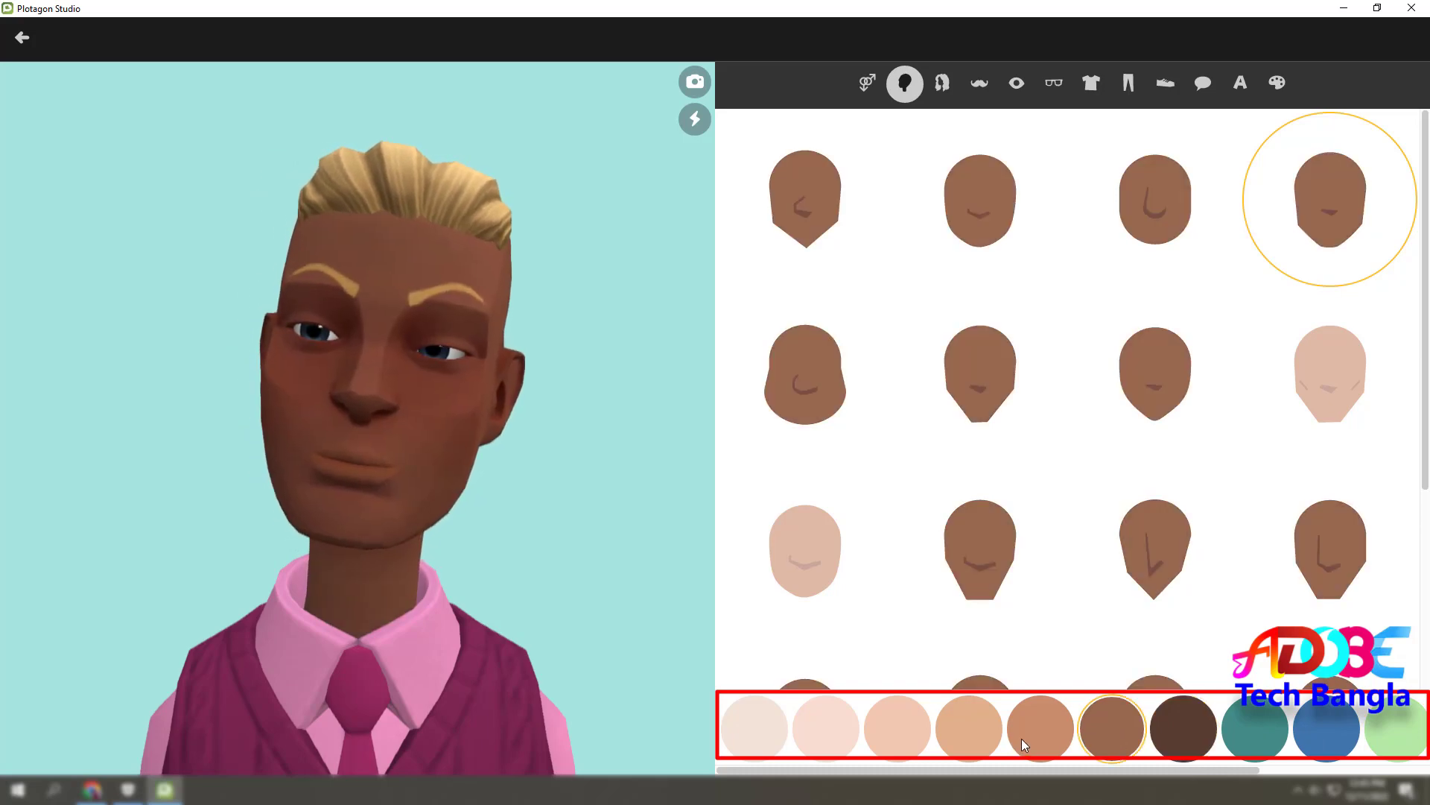
left_click(1028, 737)
left_click(969, 733)
left_click(894, 732)
left_click(824, 743)
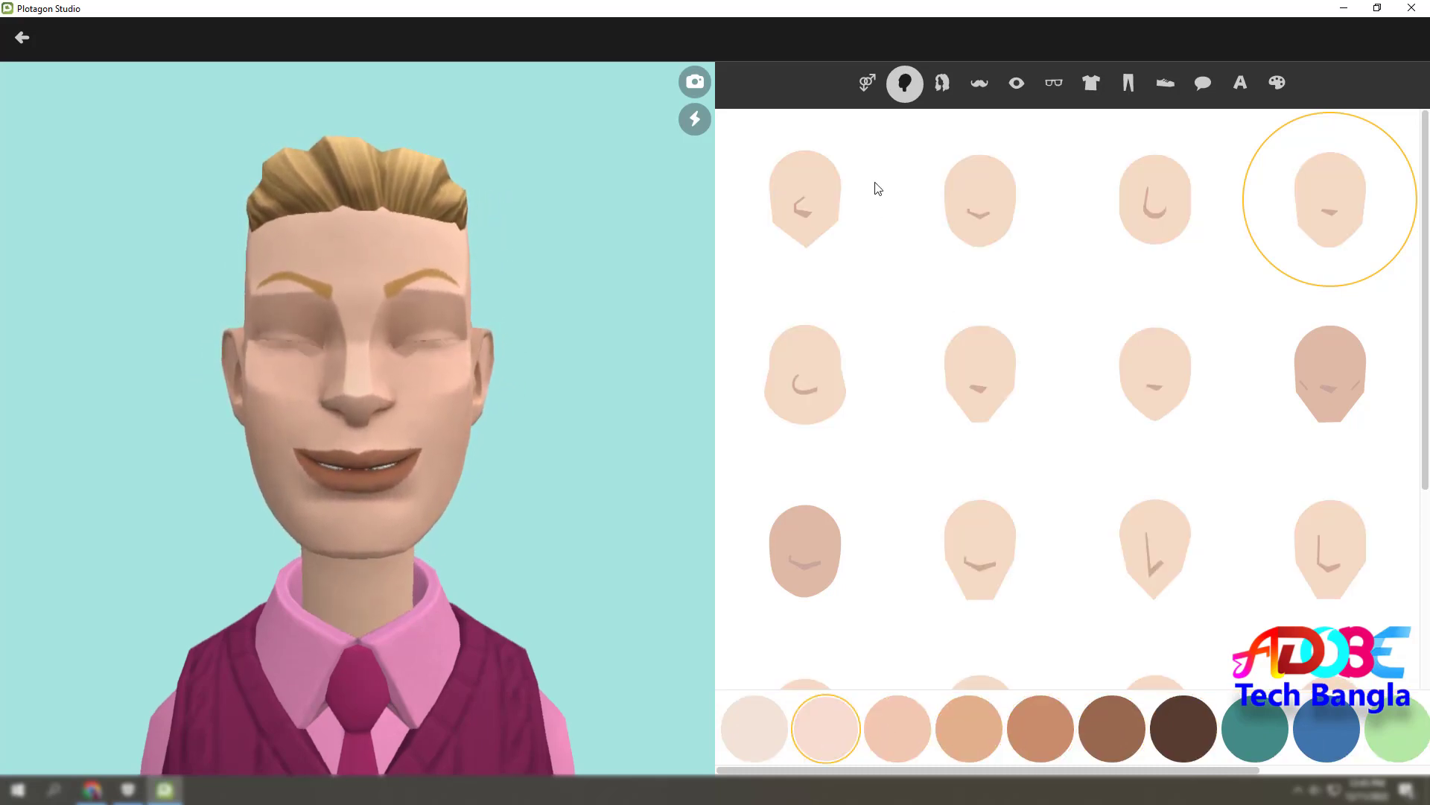
Try several hairstyles on the character and choose the dark grey ponytail.
left_click(942, 84)
scroll(939, 491, "down", 1)
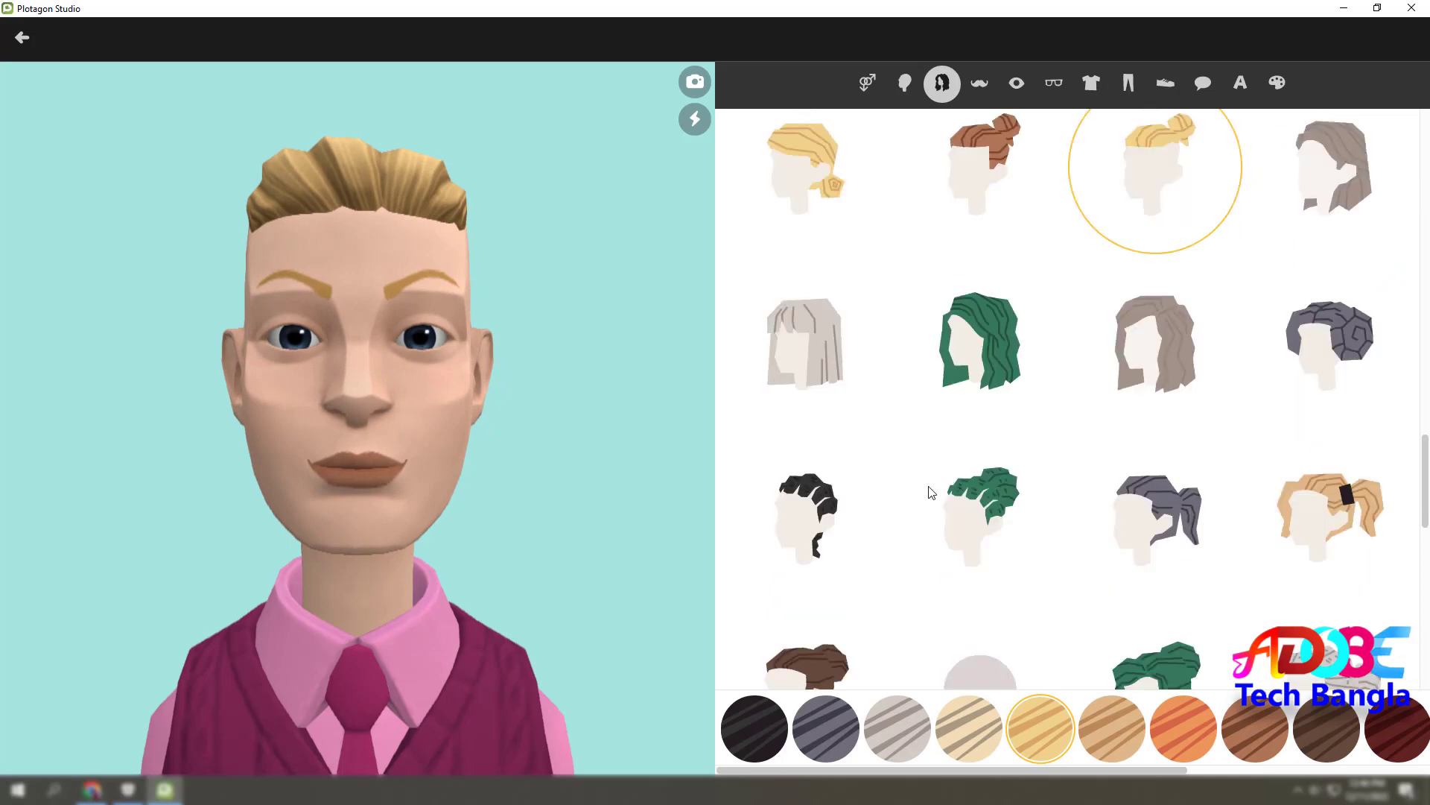
left_click(797, 503)
left_click(980, 477)
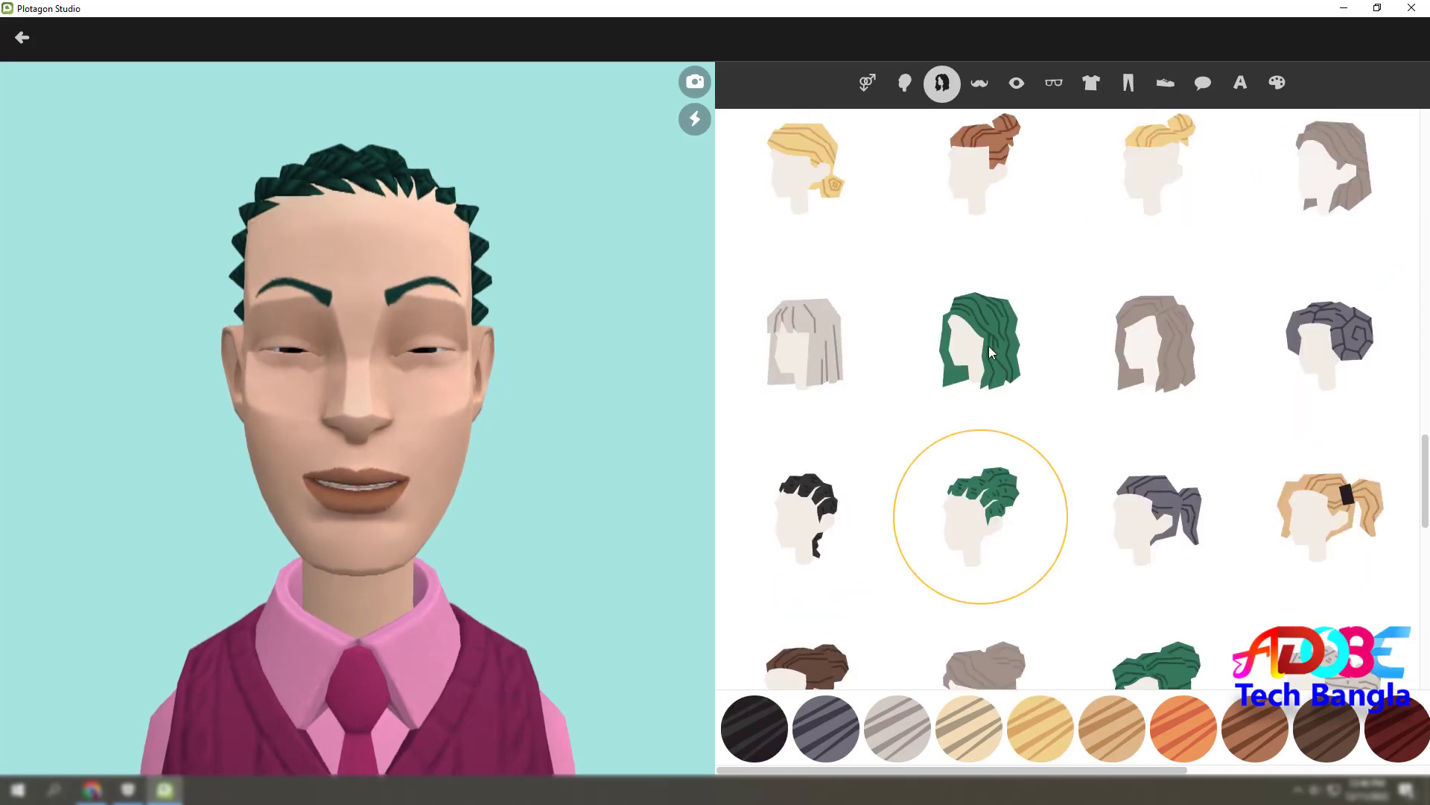
left_click(1297, 339)
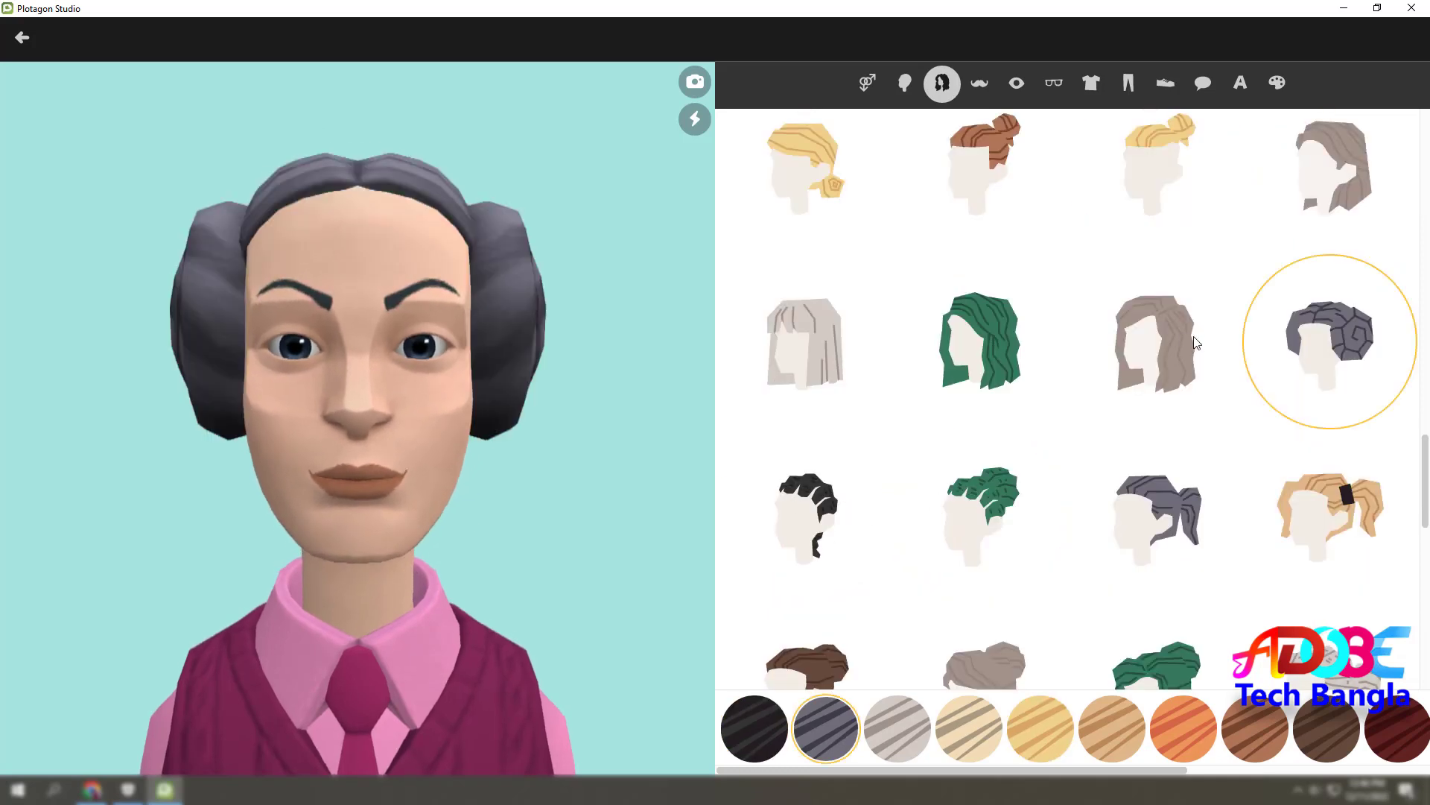
left_click(1173, 500)
scroll(1172, 501, "up", 5)
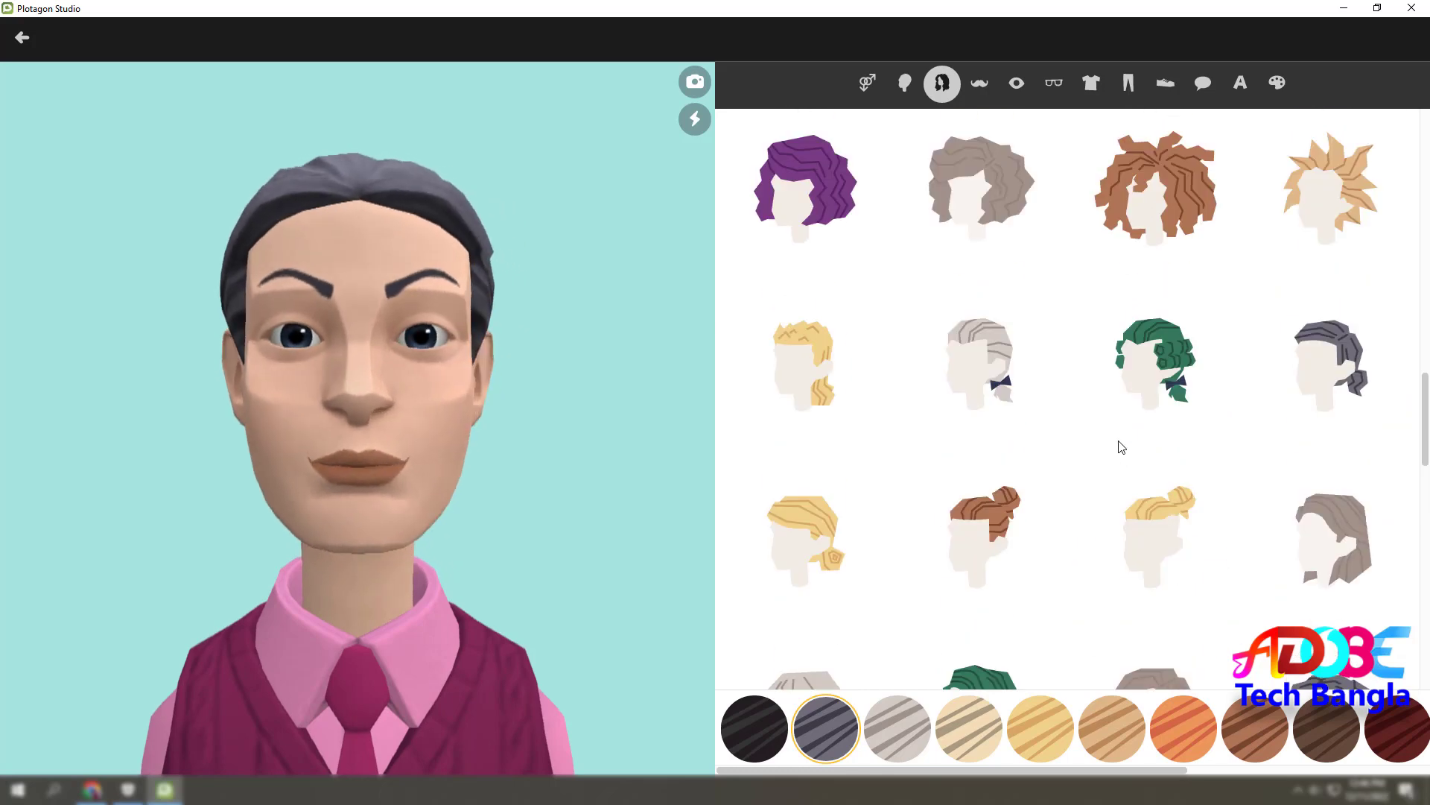
scroll(1118, 447, "down", 10)
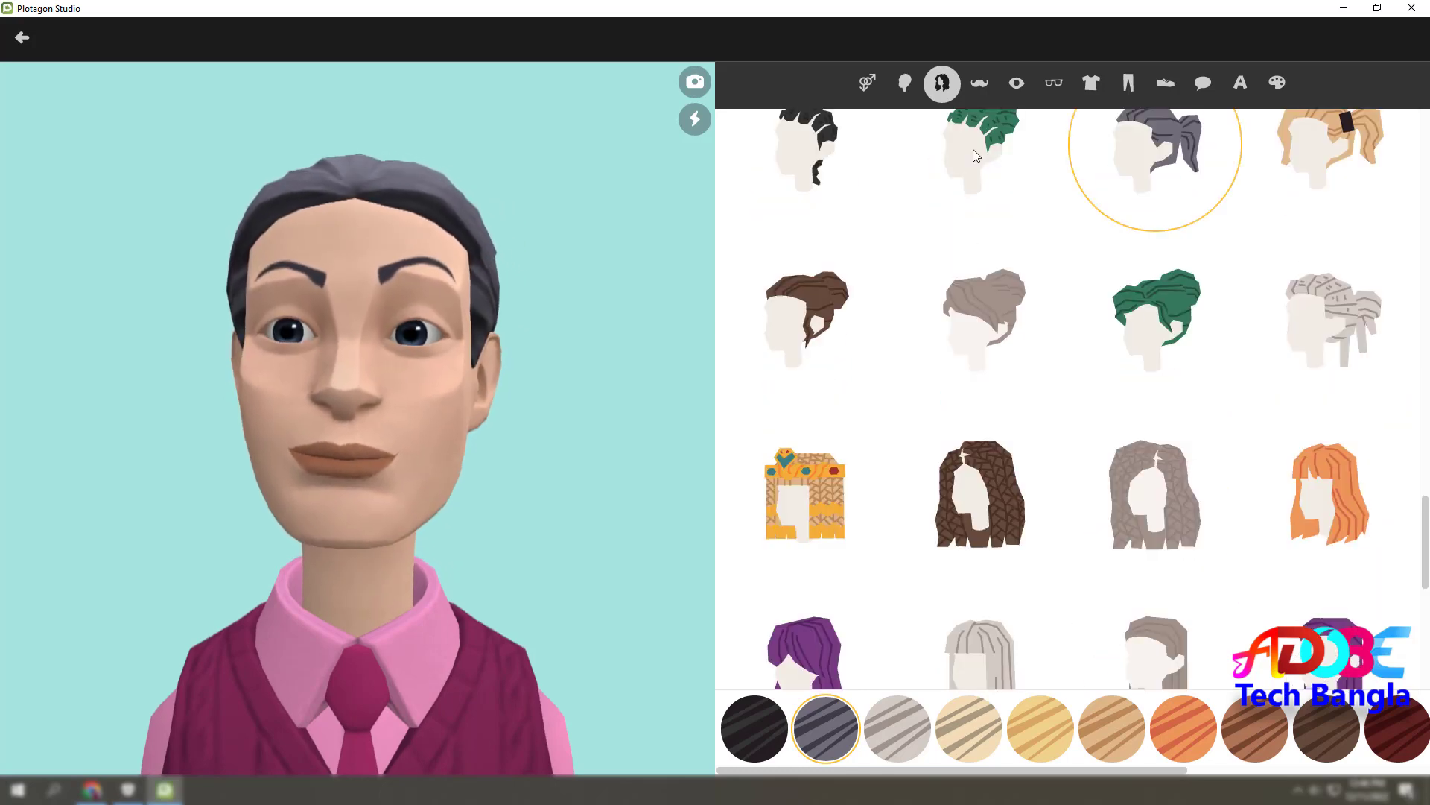
Give the character the large green handlebar moustache with curled ends.
left_click(980, 84)
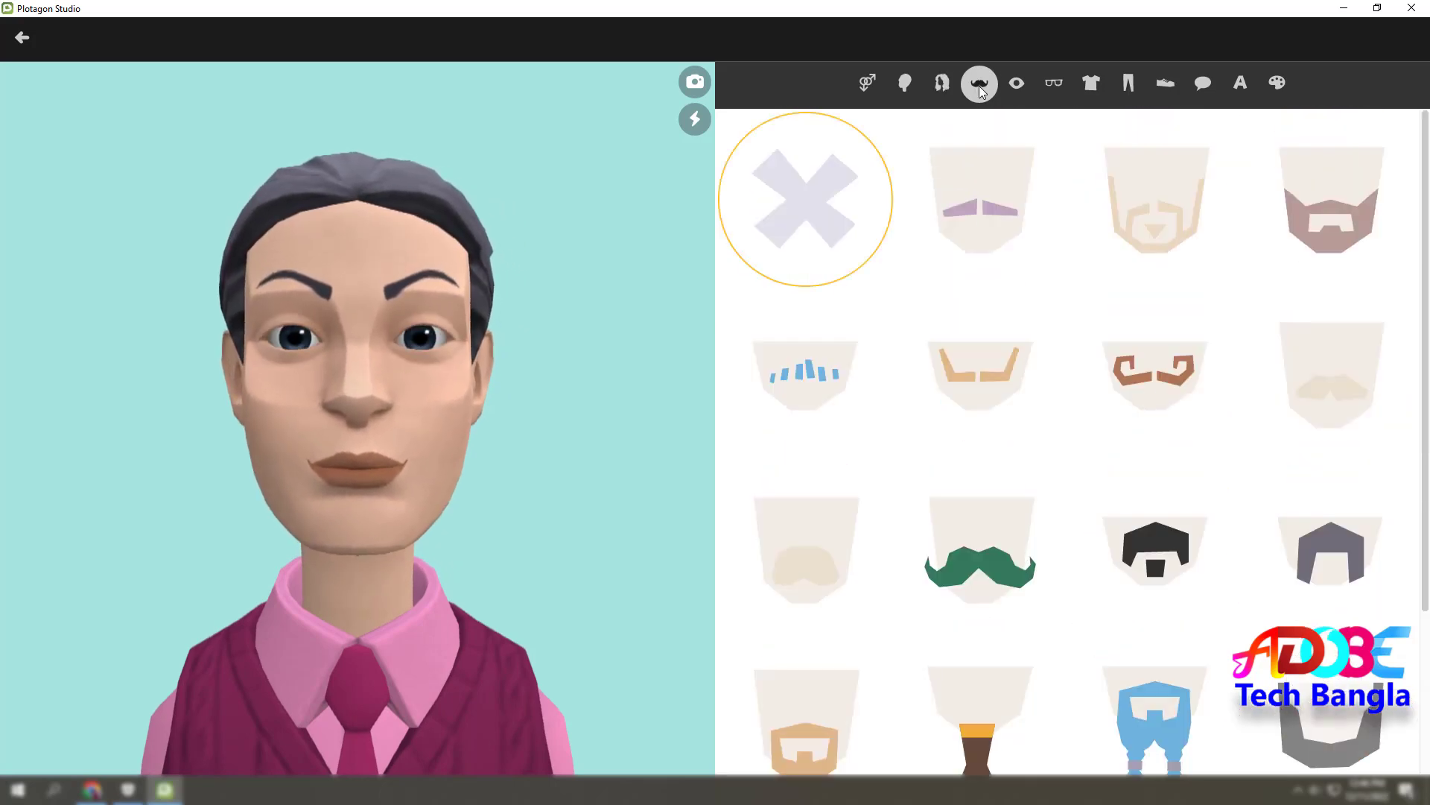
left_click(1153, 557)
left_click(1010, 574)
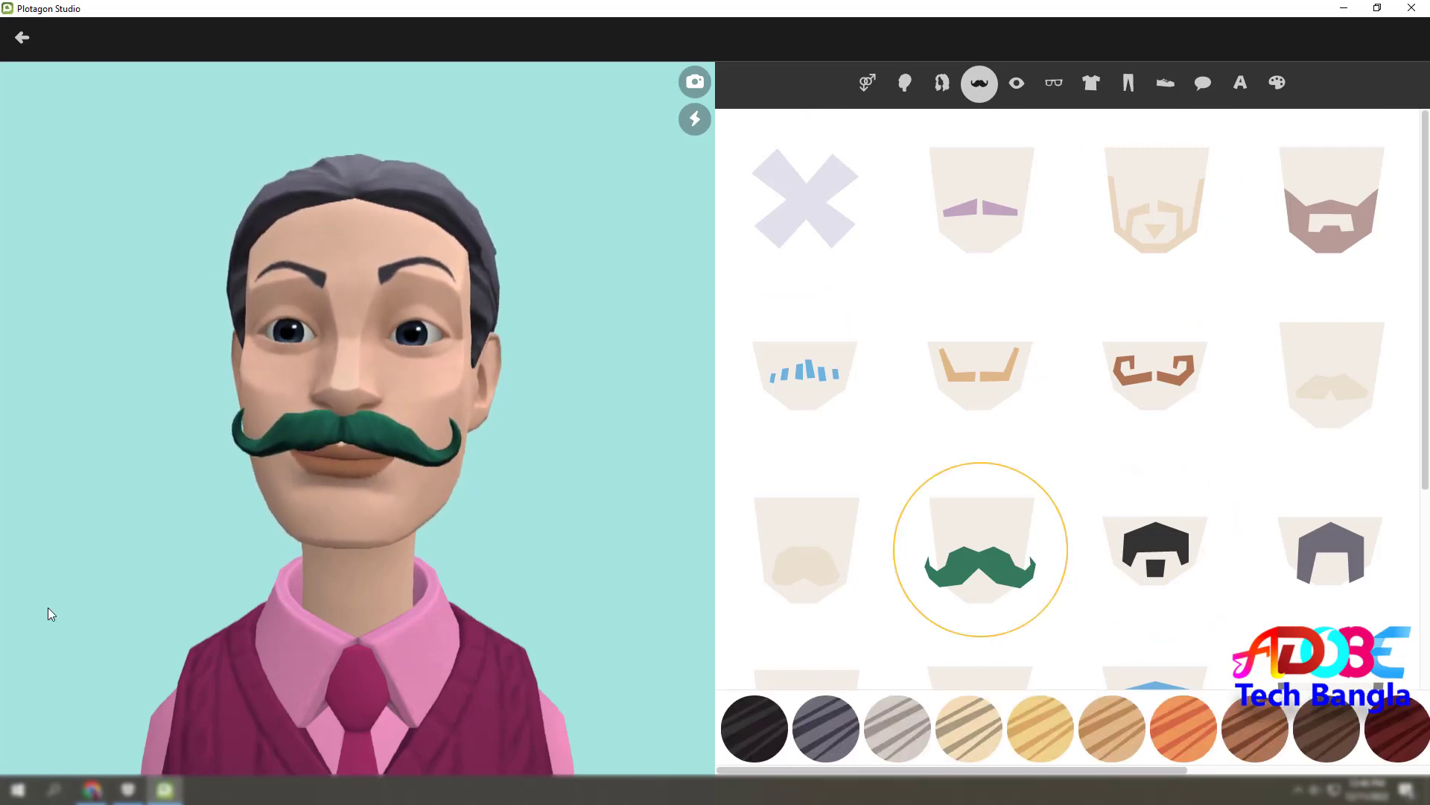
Give the character thin, gently curved eyebrows and the dark reddish-brown lip colour.
left_click(1014, 86)
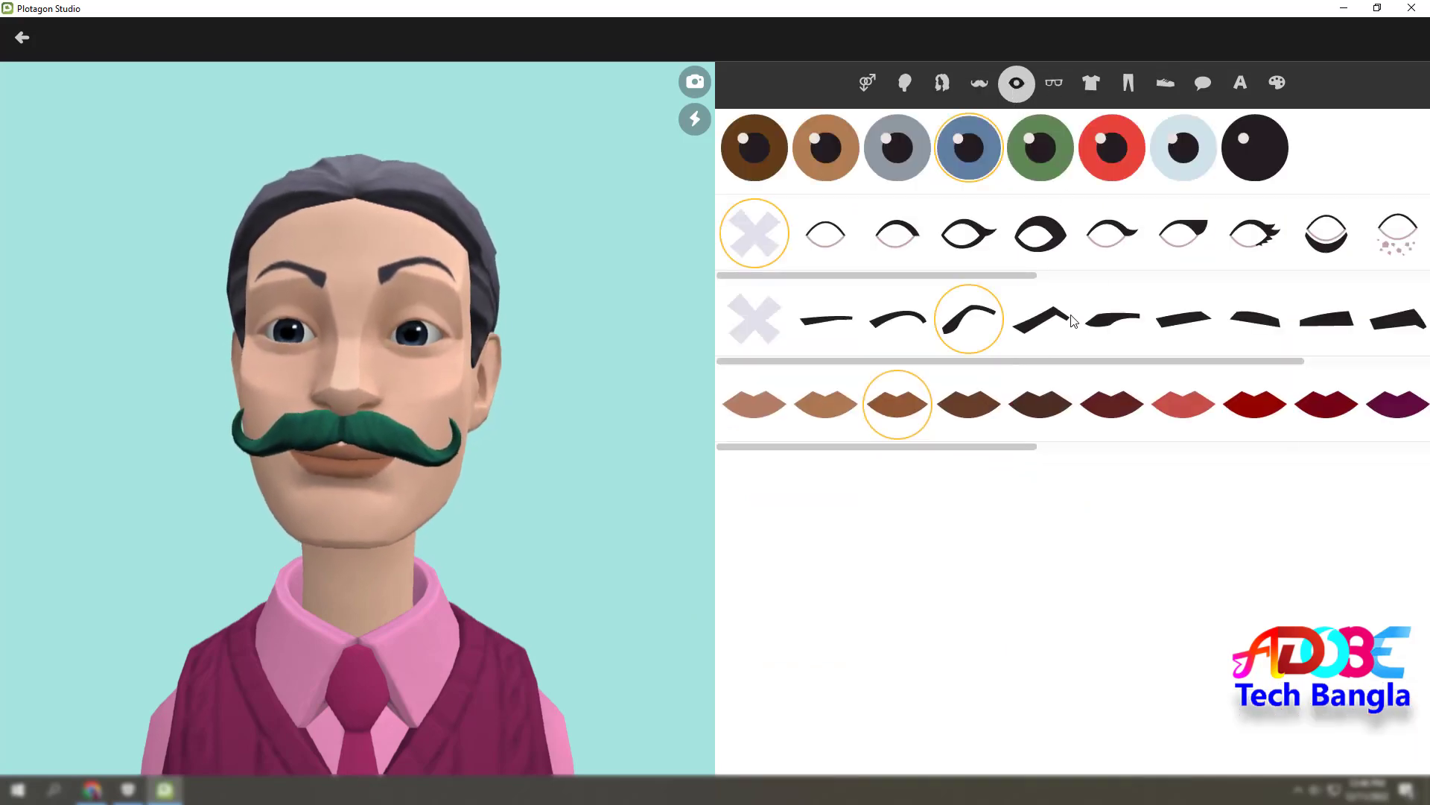
left_click(1021, 327)
left_click(903, 334)
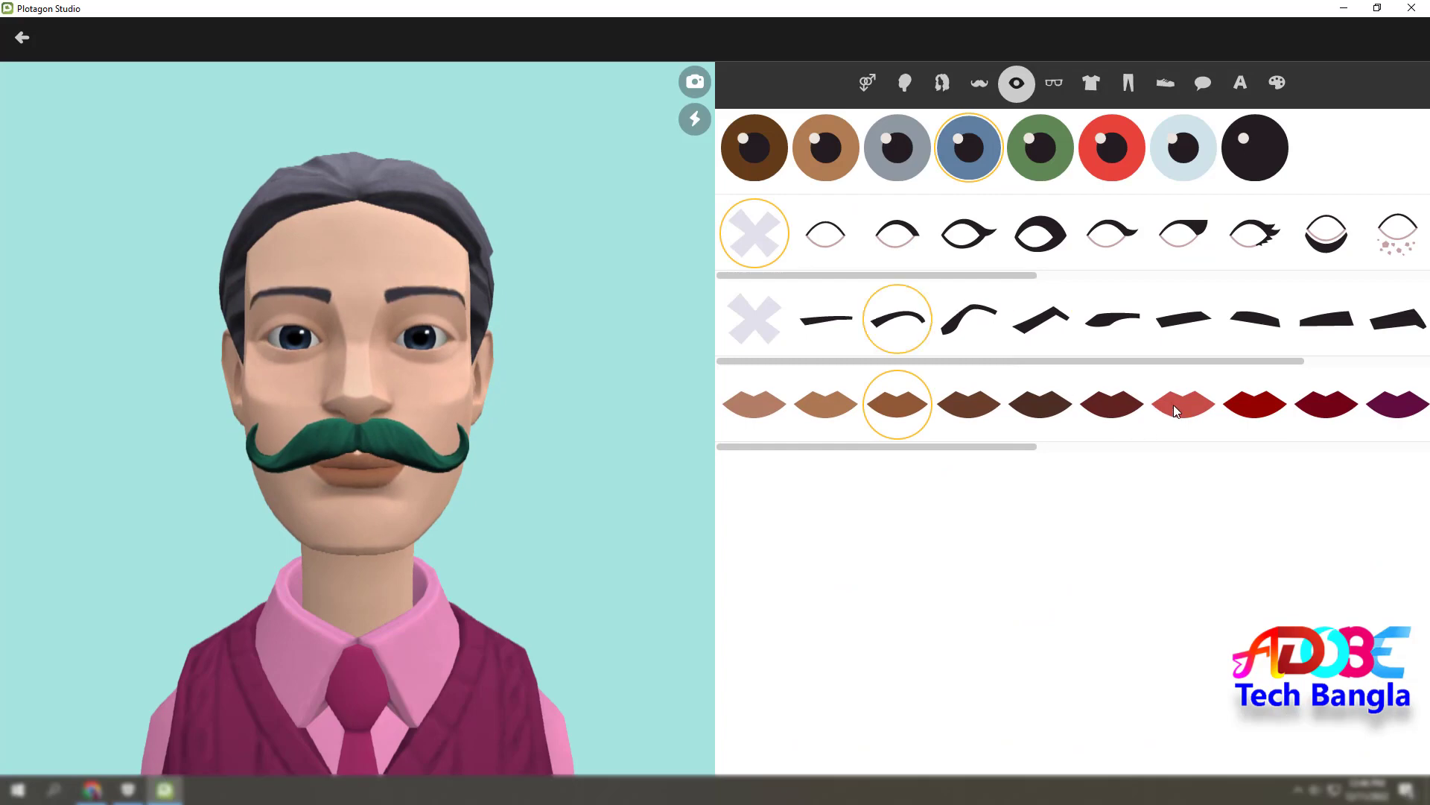
left_click(1177, 411)
left_click(1107, 411)
left_click(1181, 410)
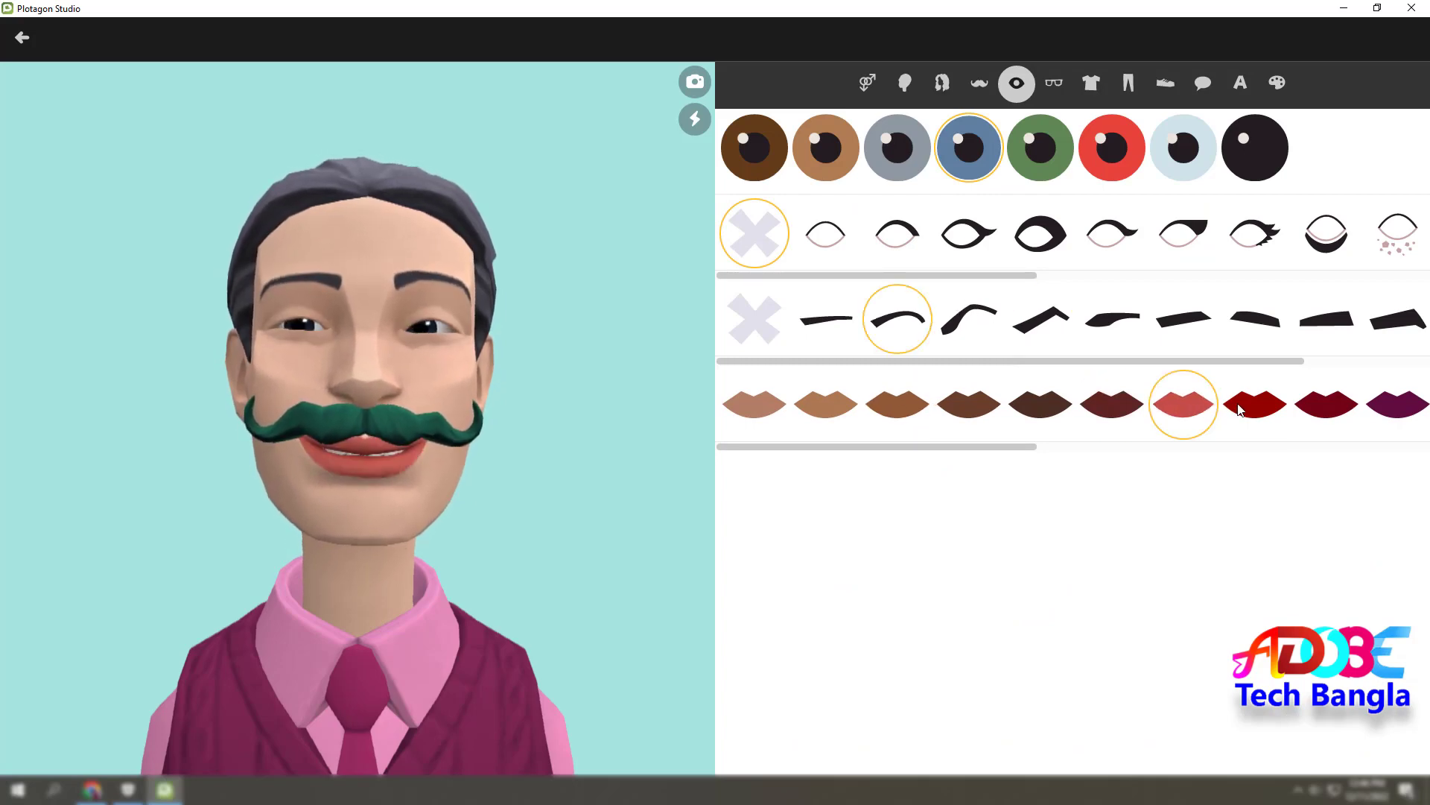
left_click(1103, 415)
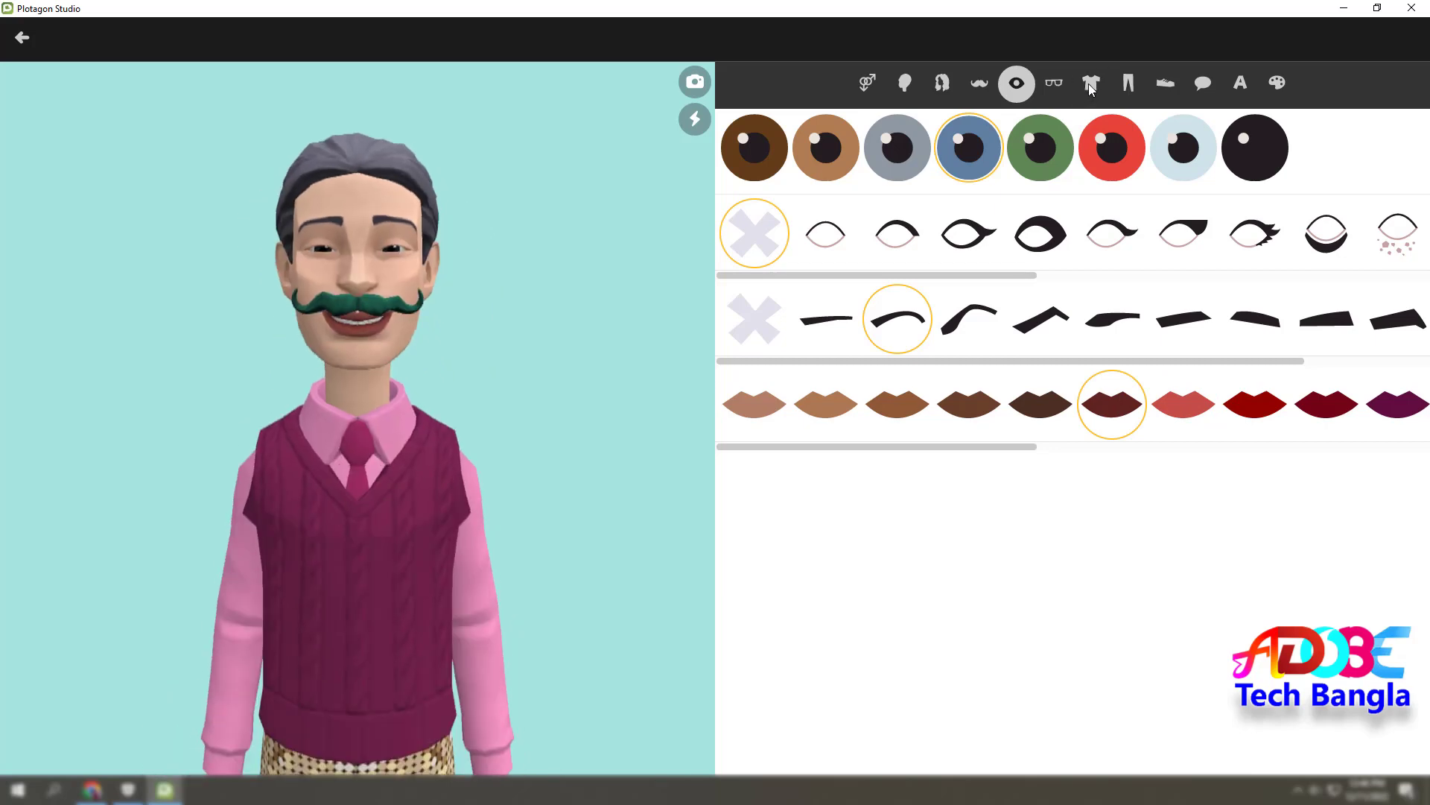
Dress the character in the yellow shirt with the black open vest.
left_click(1106, 97)
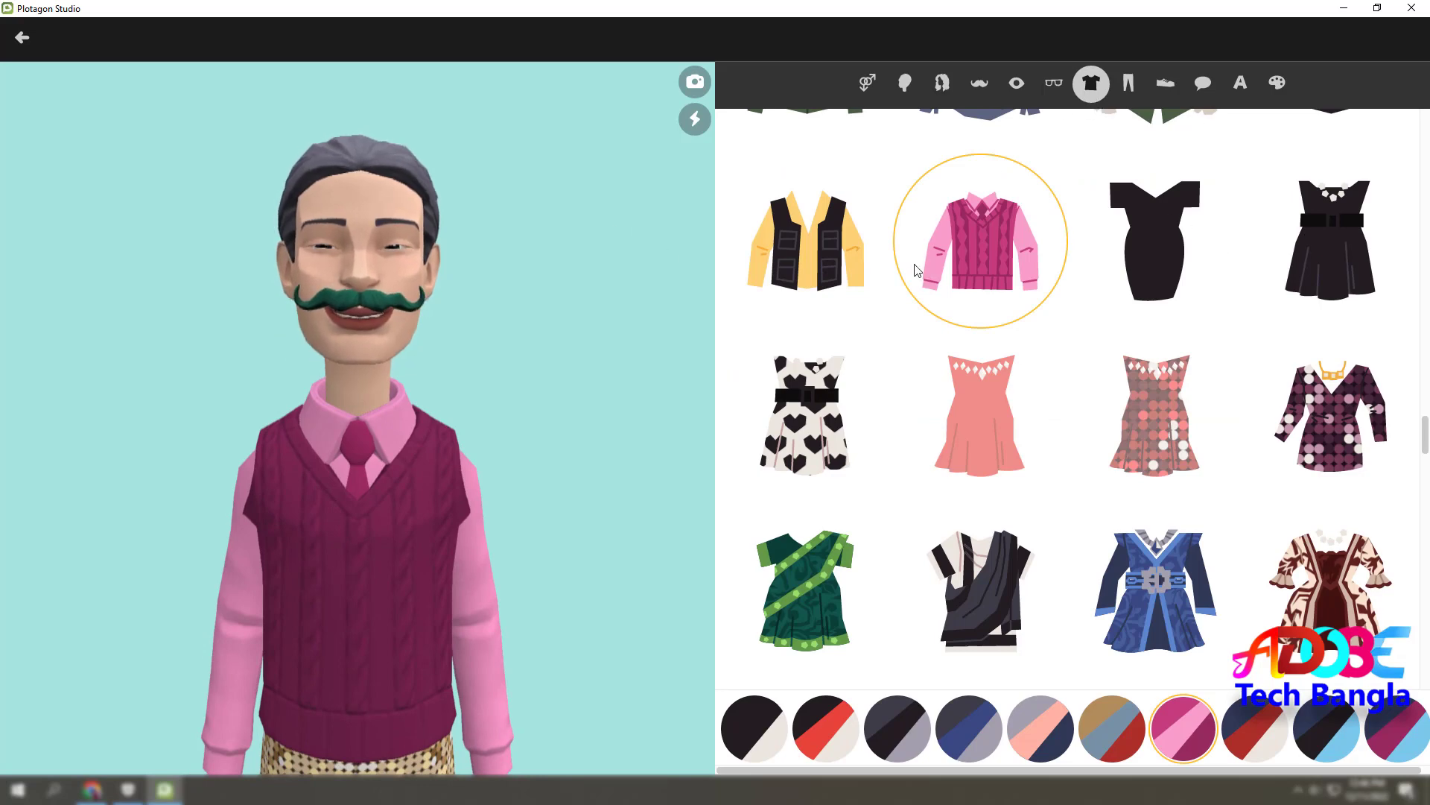
left_click(842, 270)
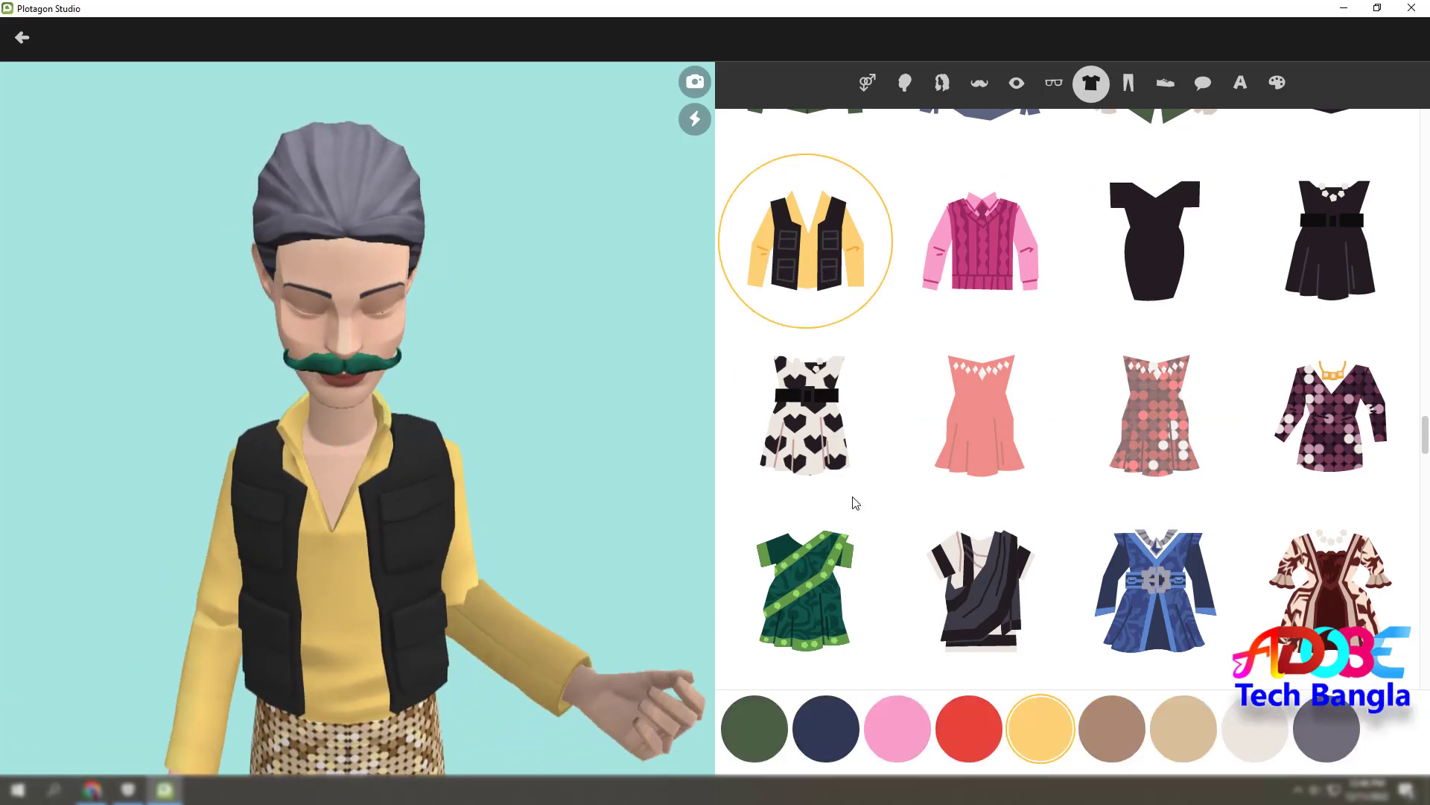
scroll(969, 388, "down", 2)
scroll(904, 402, "up", 2)
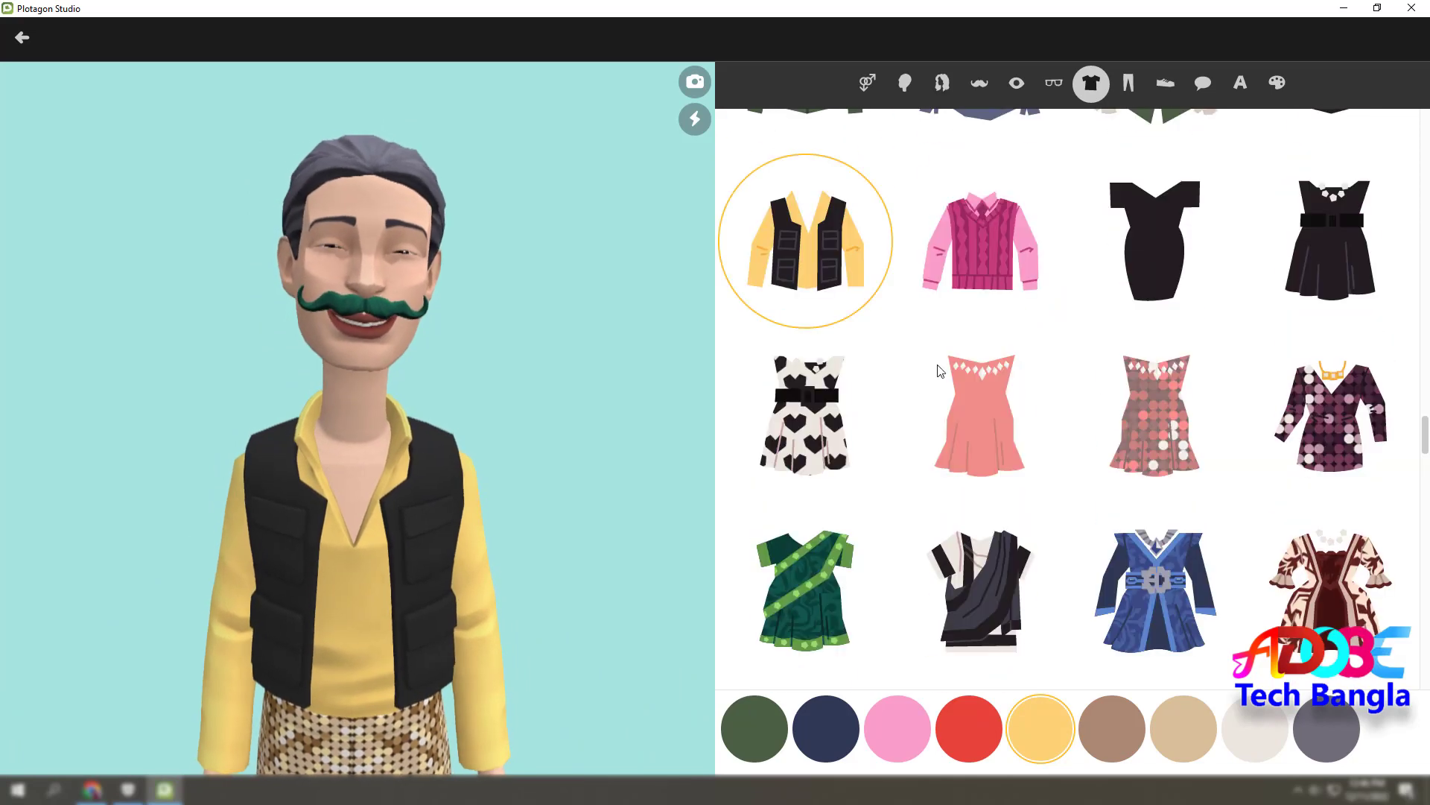
Replace the character's patterned trousers with the plain dark brown slim trousers.
left_click(1128, 84)
left_click(983, 283)
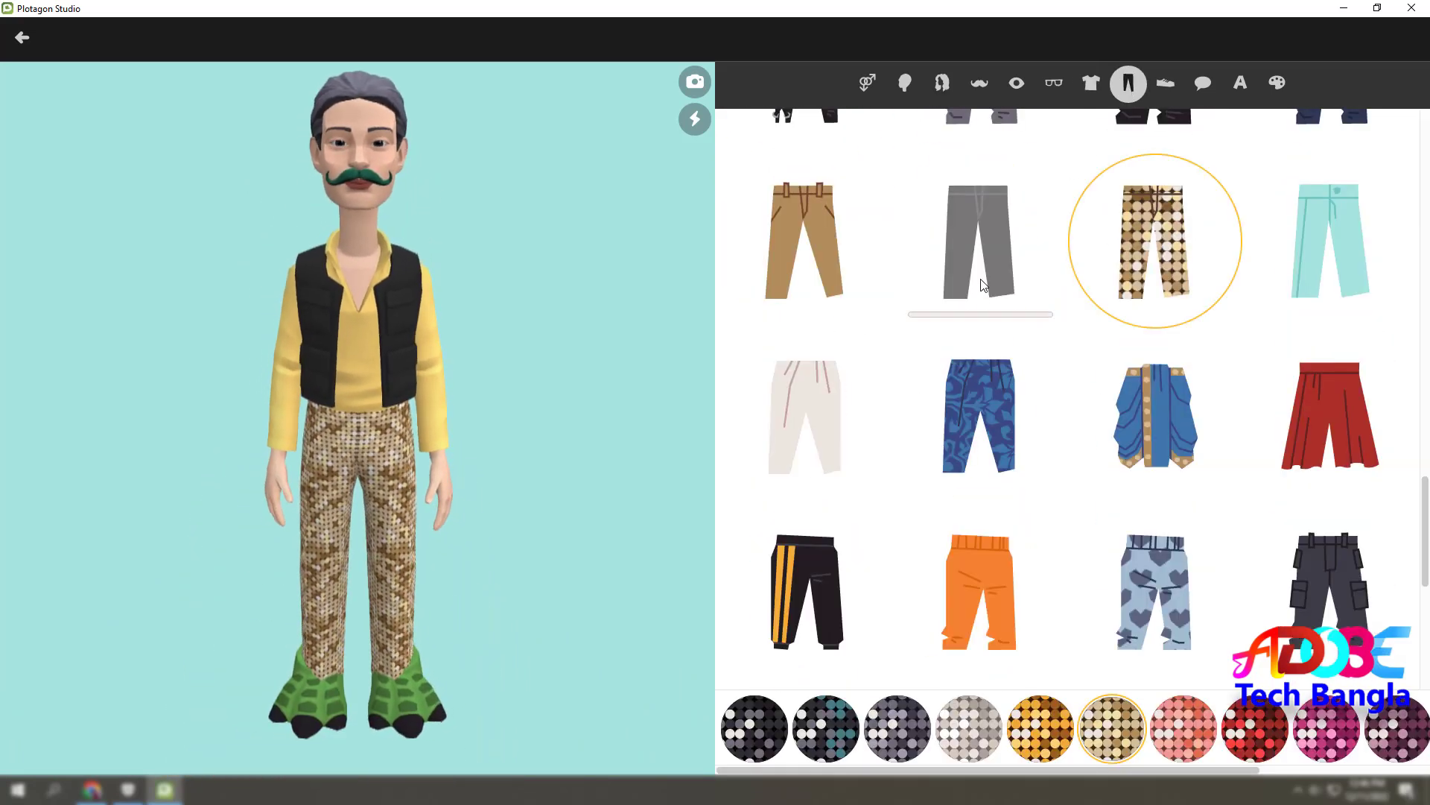
scroll(1311, 459, "up", 5)
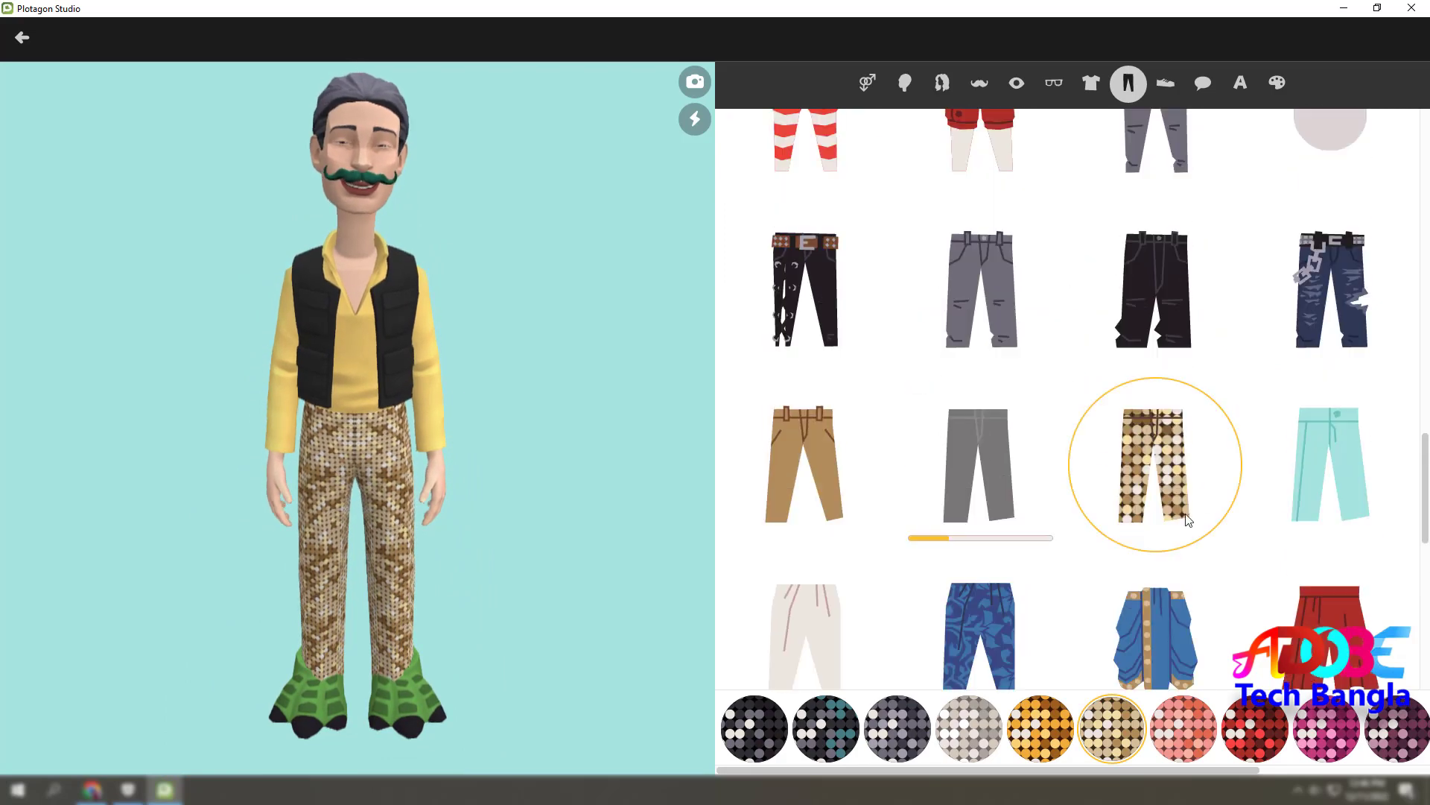
left_click(1328, 458)
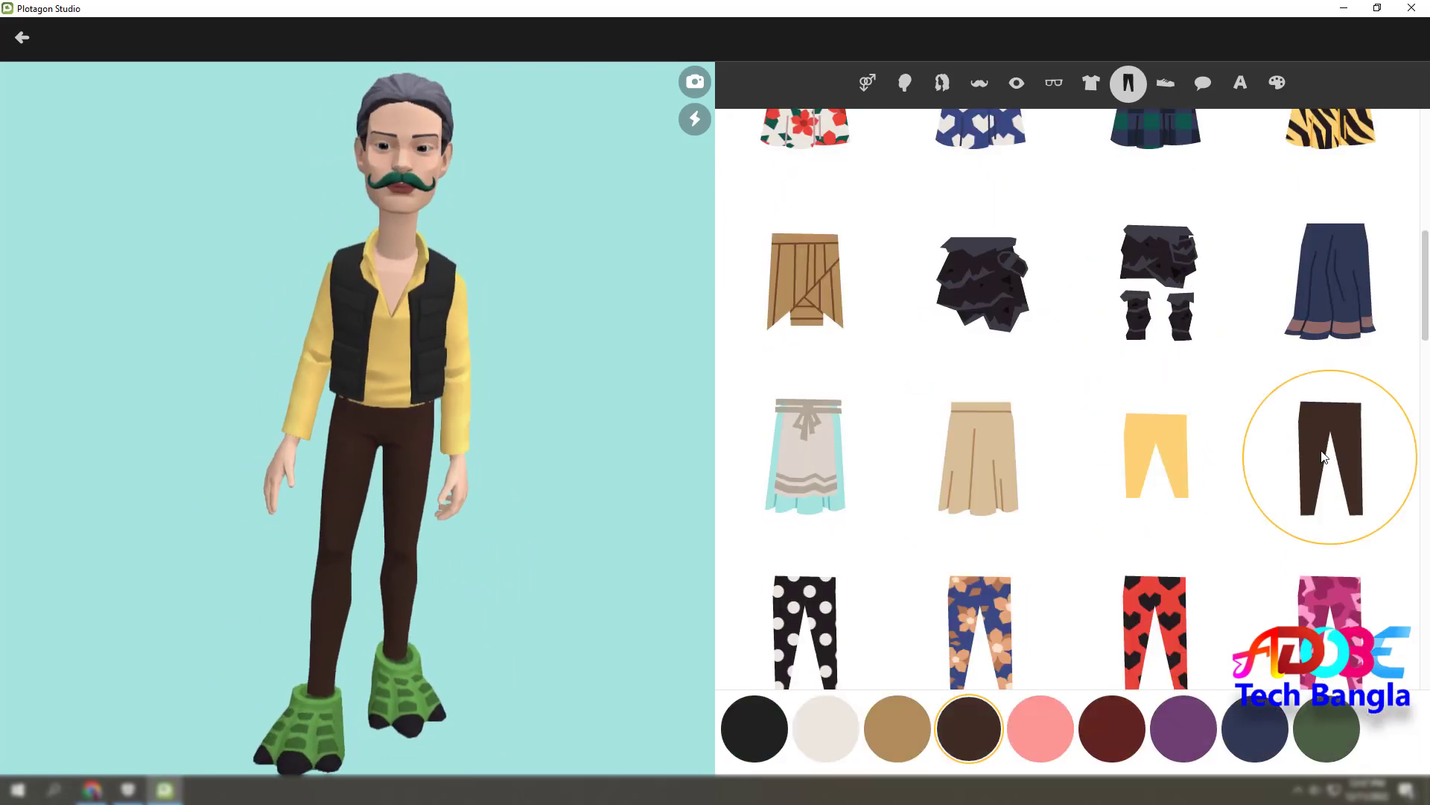
Replace the character's green monster feet with the dark brown low ankle boots.
left_click(1167, 83)
scroll(1125, 309, "down", 5)
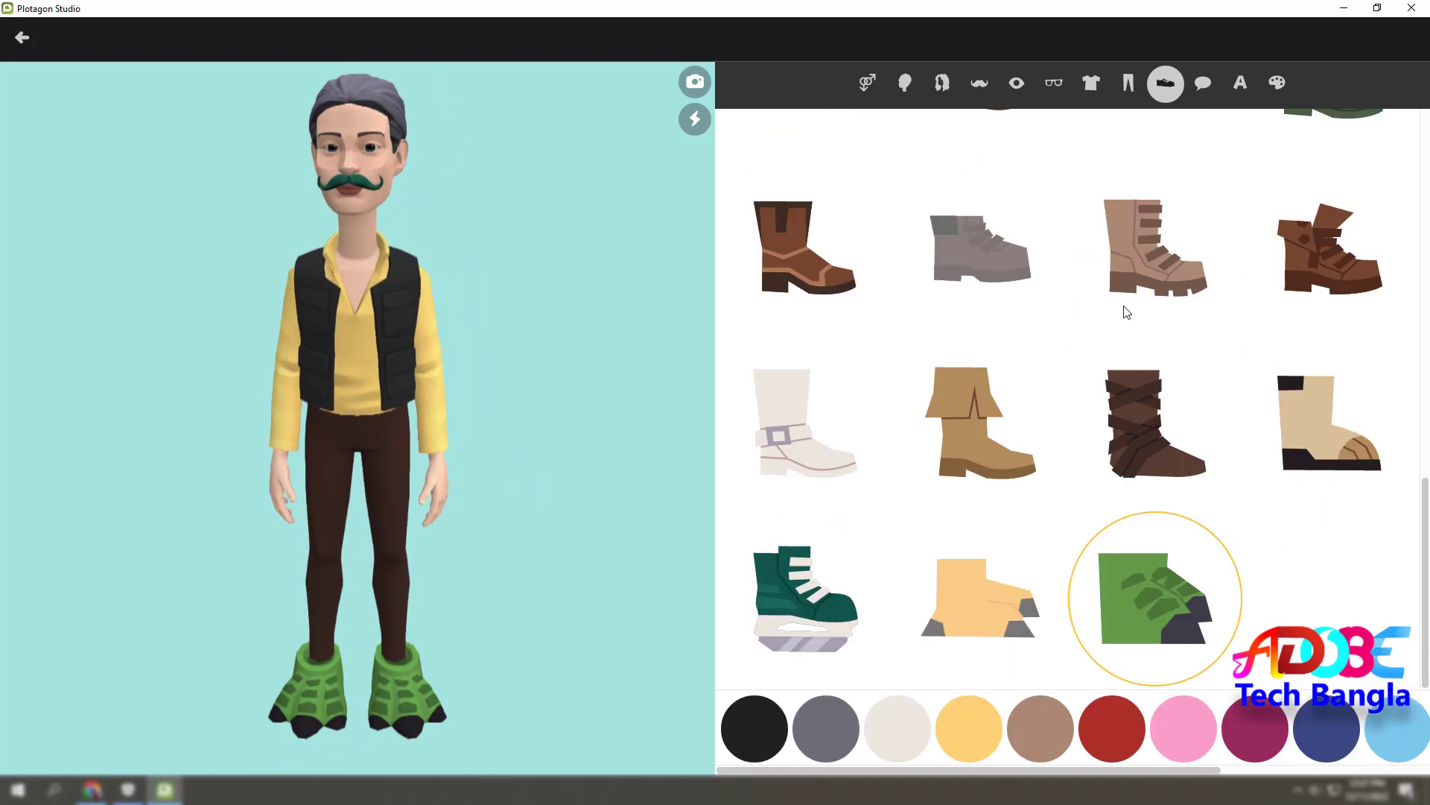
left_click(999, 265)
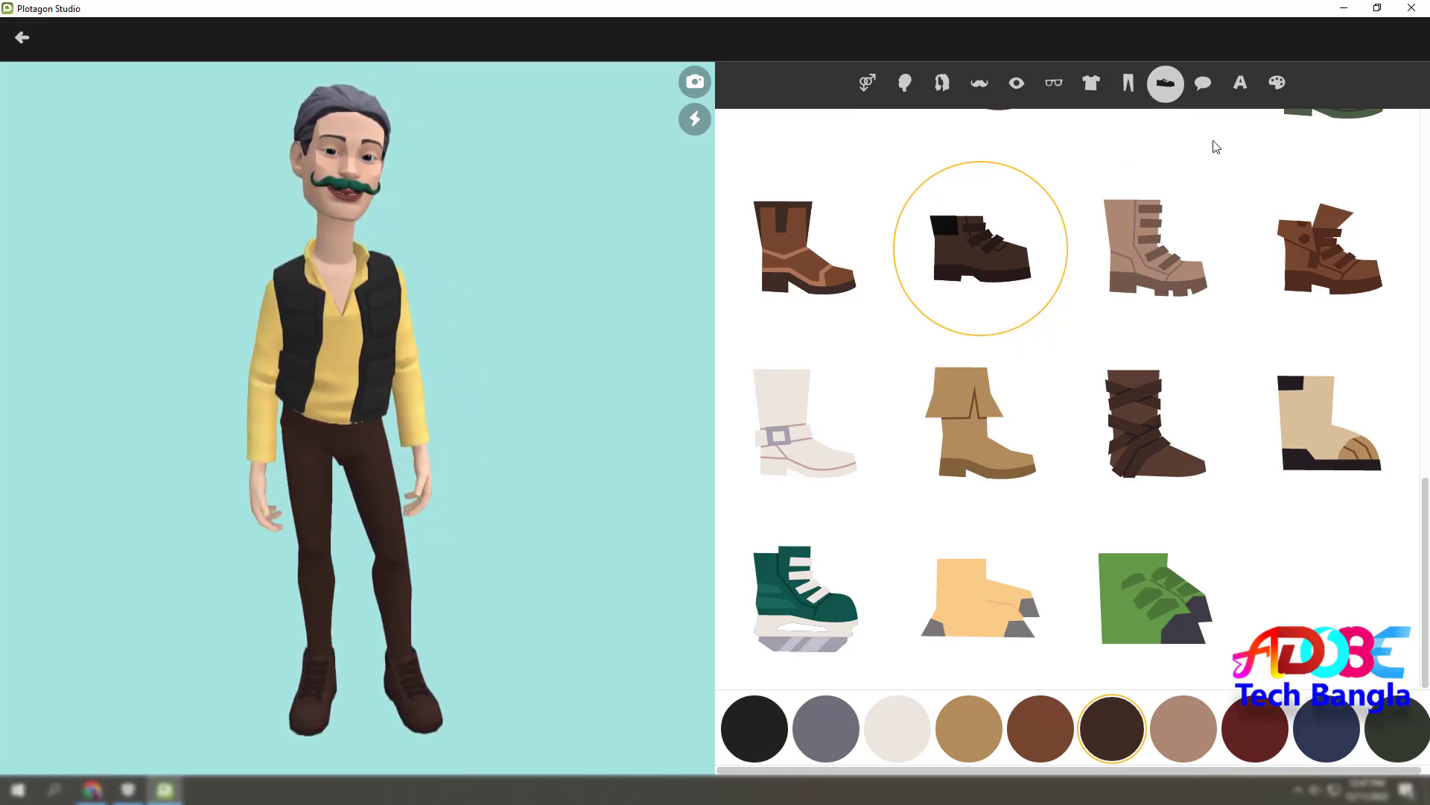
Name the character Alexok and finish creating it.
left_click(1241, 85)
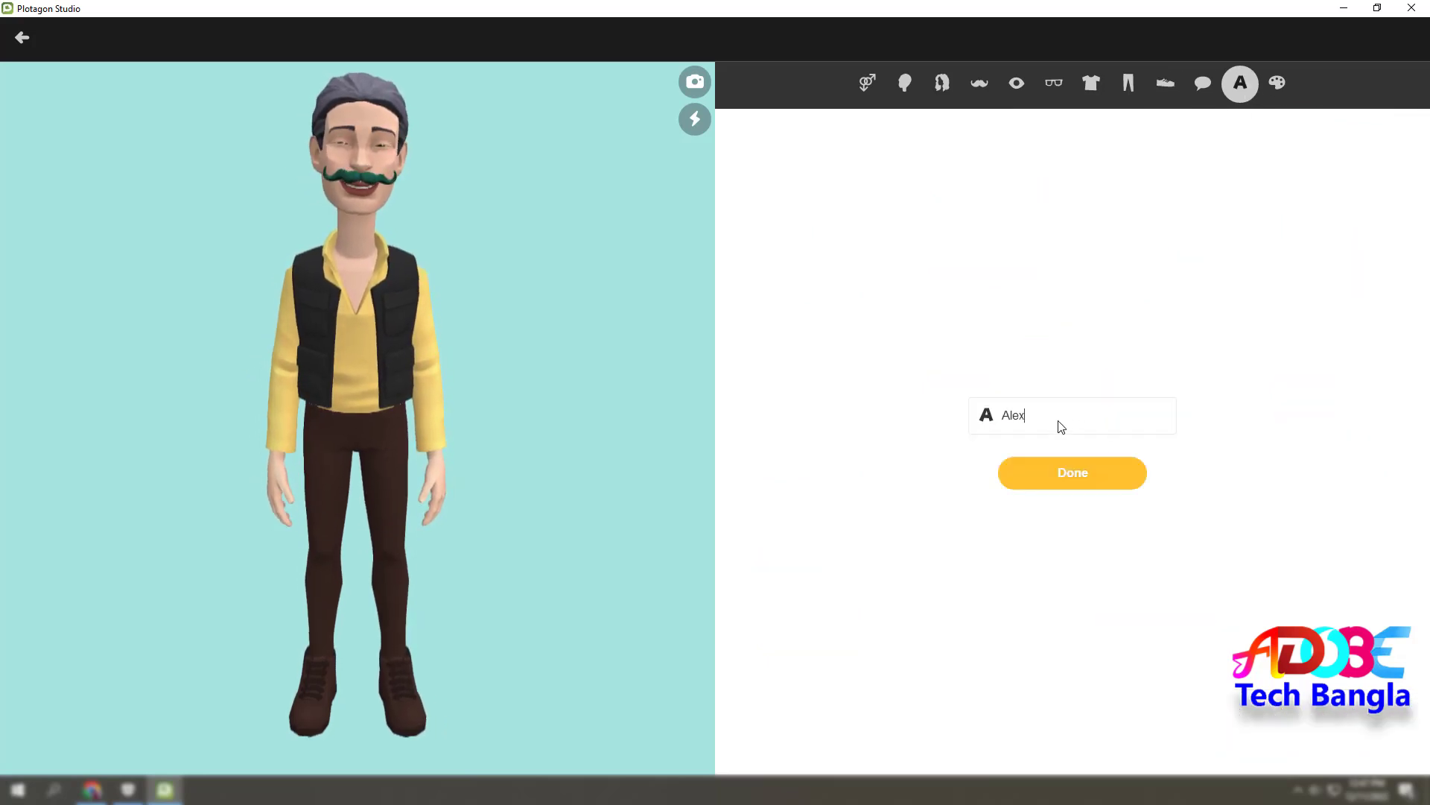
type("ok")
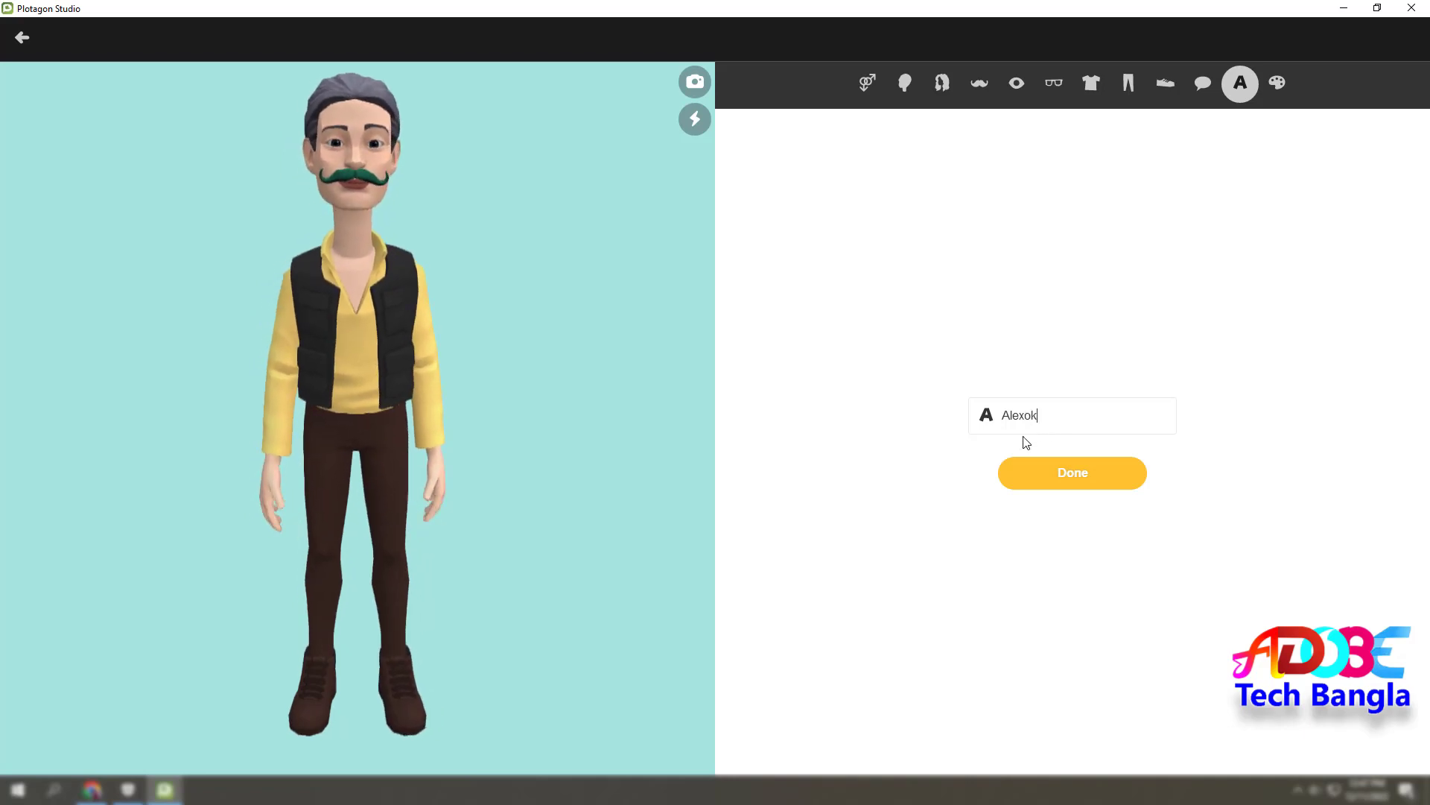
left_click(1076, 478)
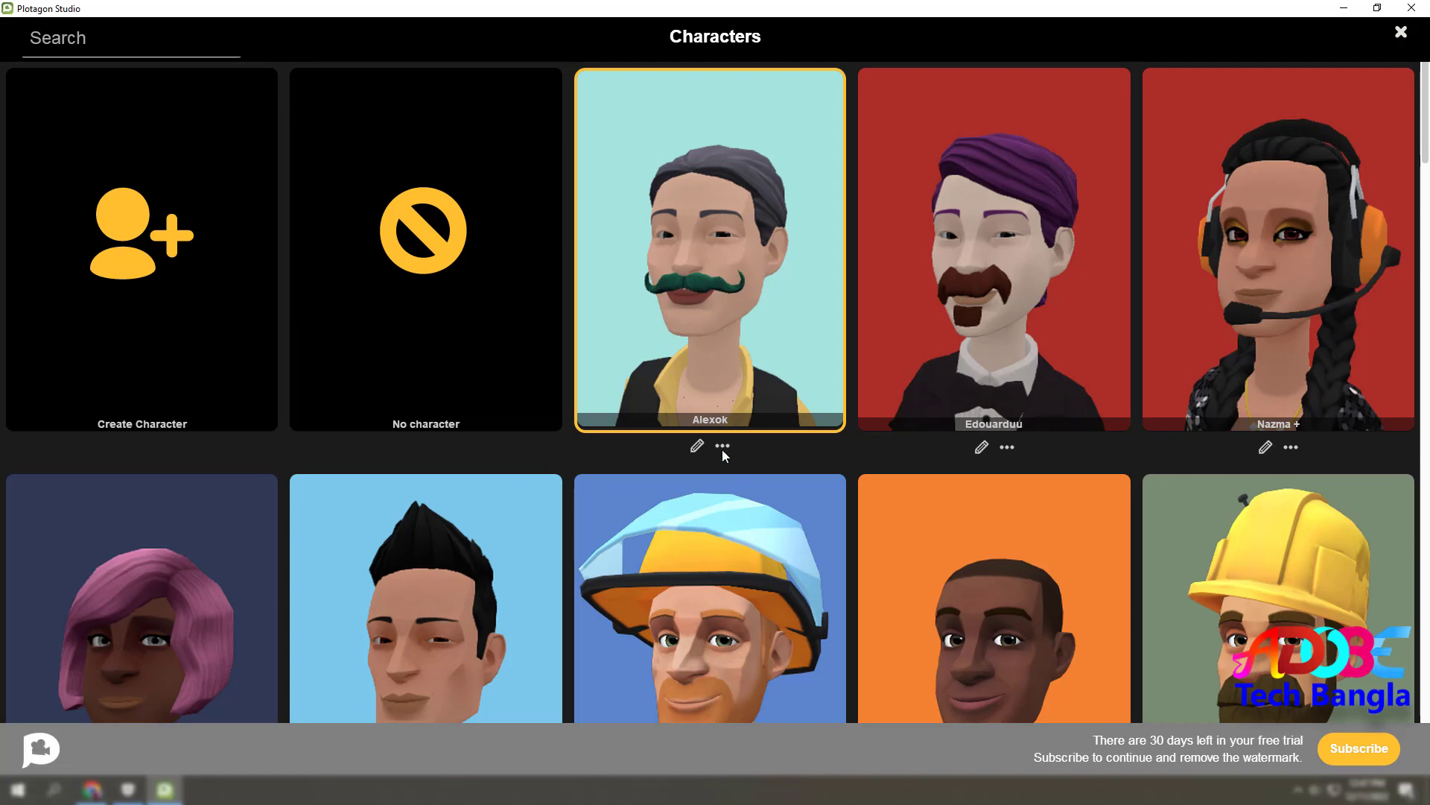
Assign Alexok as the first actor of the Police chief office scene and place him at the Desk.
left_click(721, 350)
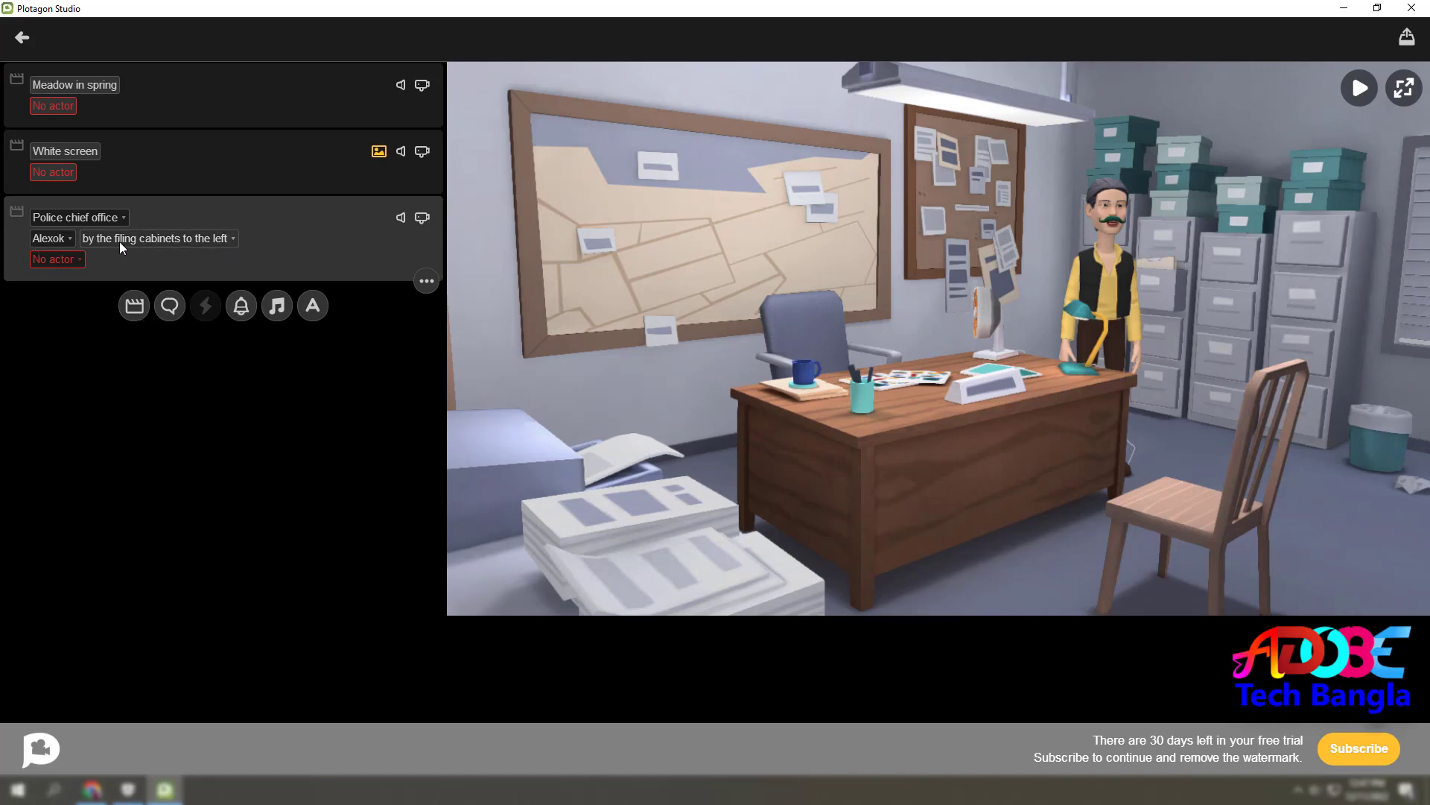
left_click(149, 239)
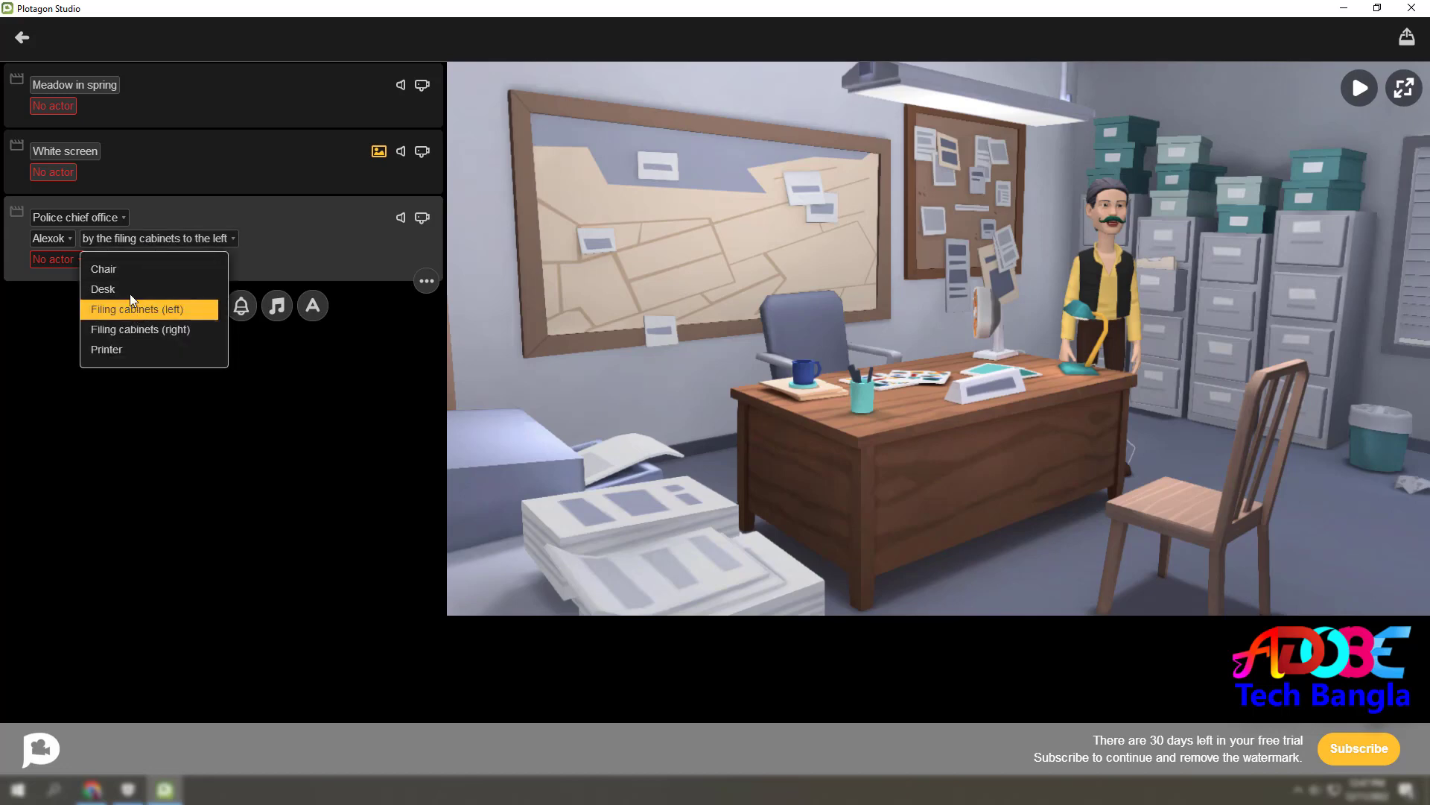
left_click(104, 289)
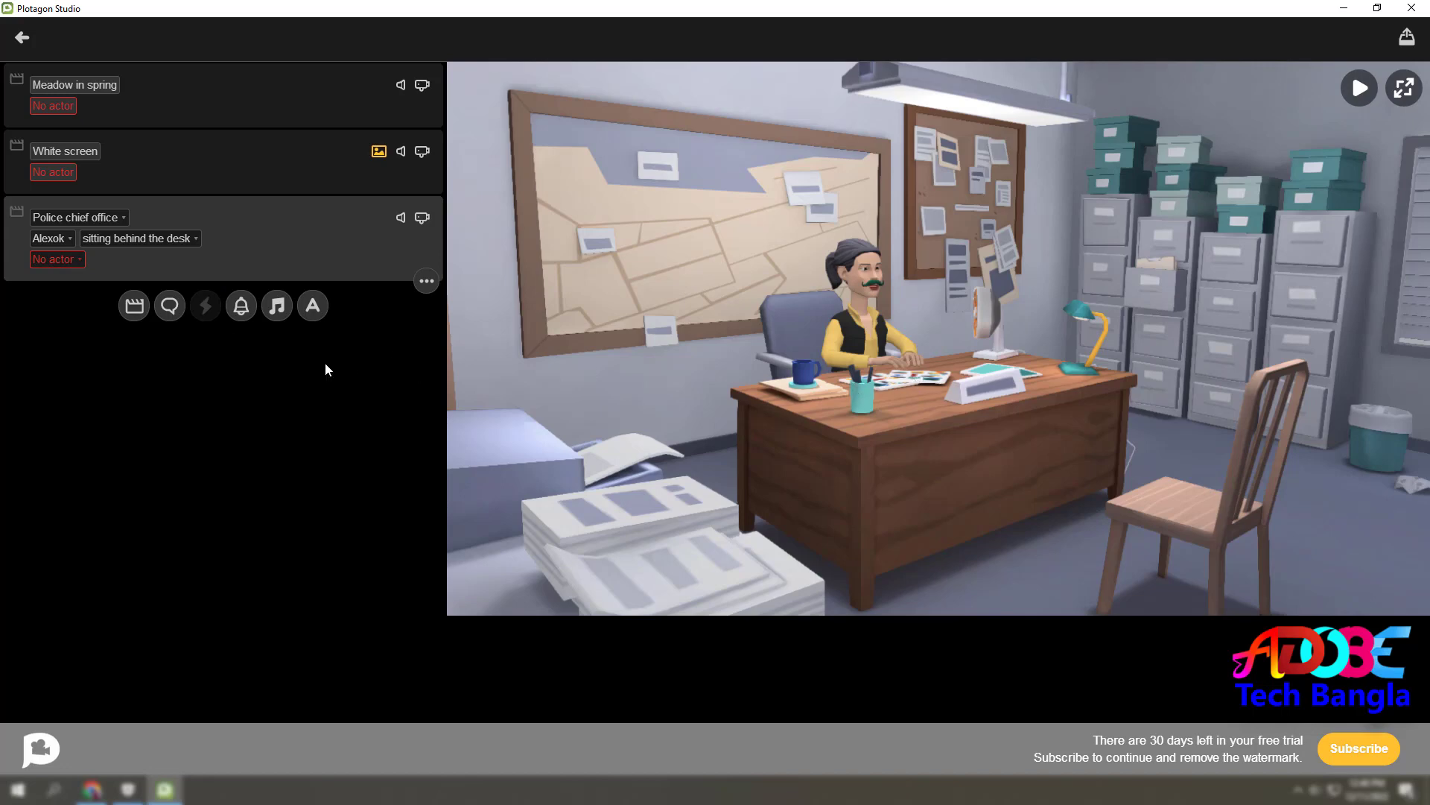
Add Lizzie from the character library as the Police chief office scene's second actor and seat her in the Chair.
left_click(75, 264)
scroll(476, 440, "down", 4)
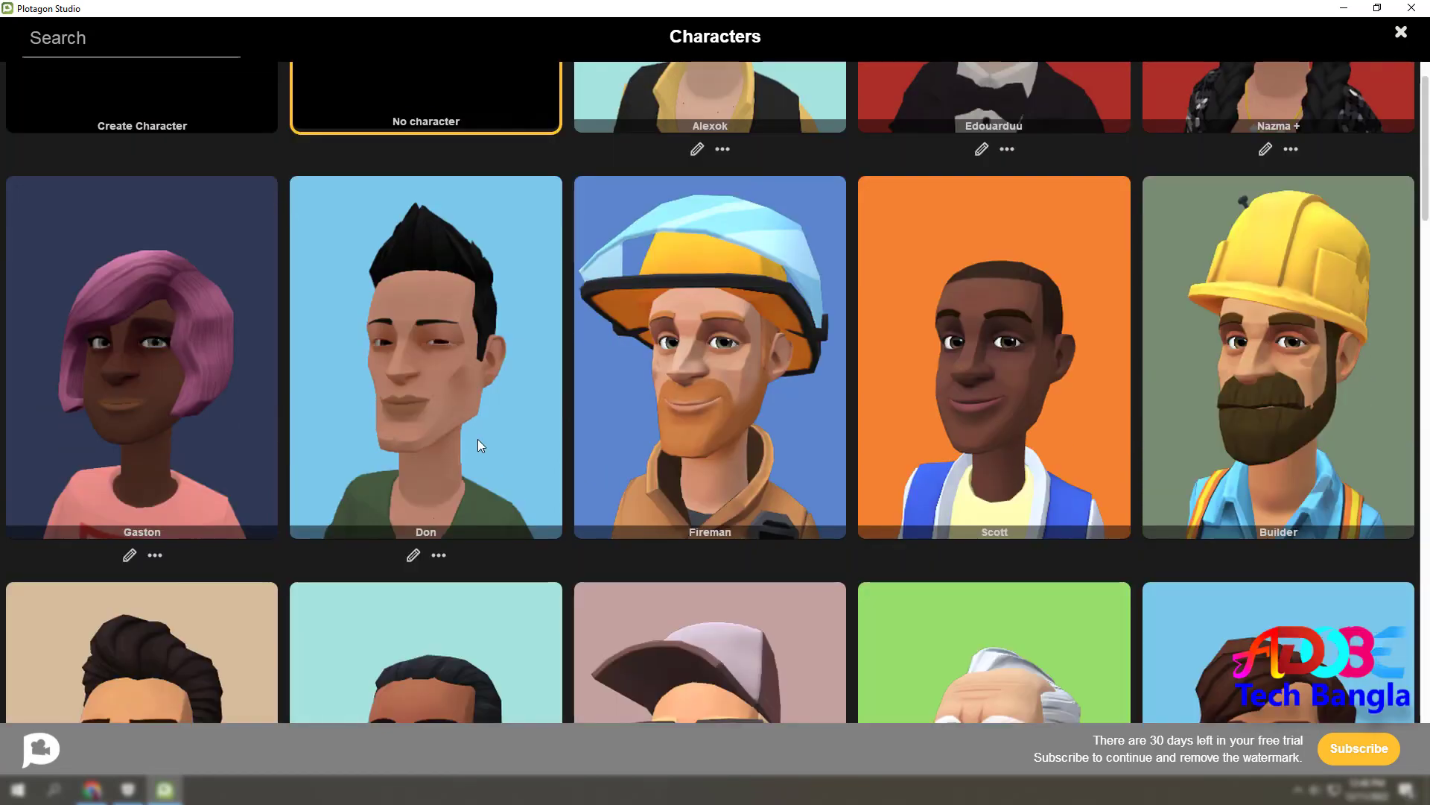
scroll(479, 445, "down", 12)
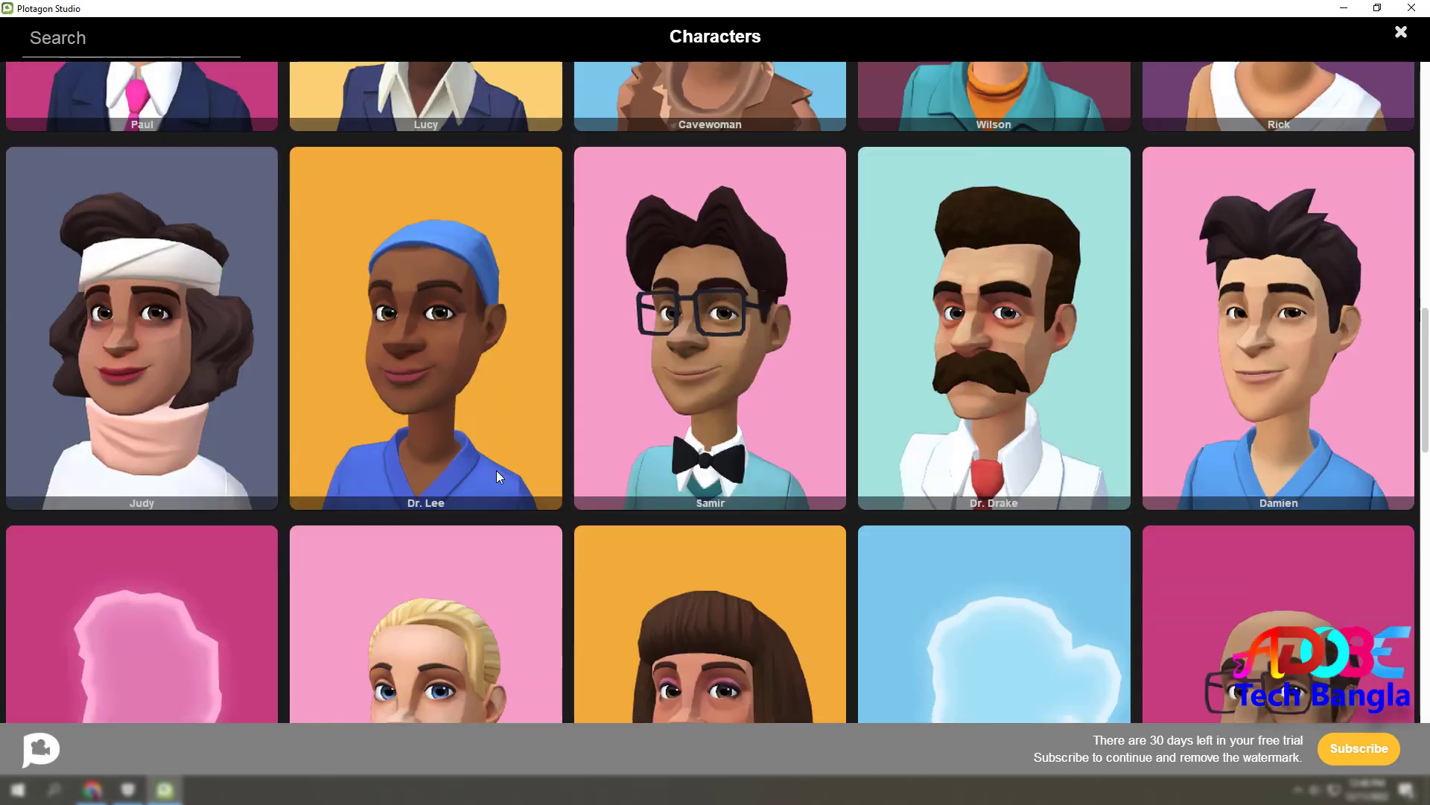
scroll(496, 473, "down", 2)
scroll(568, 511, "down", 12)
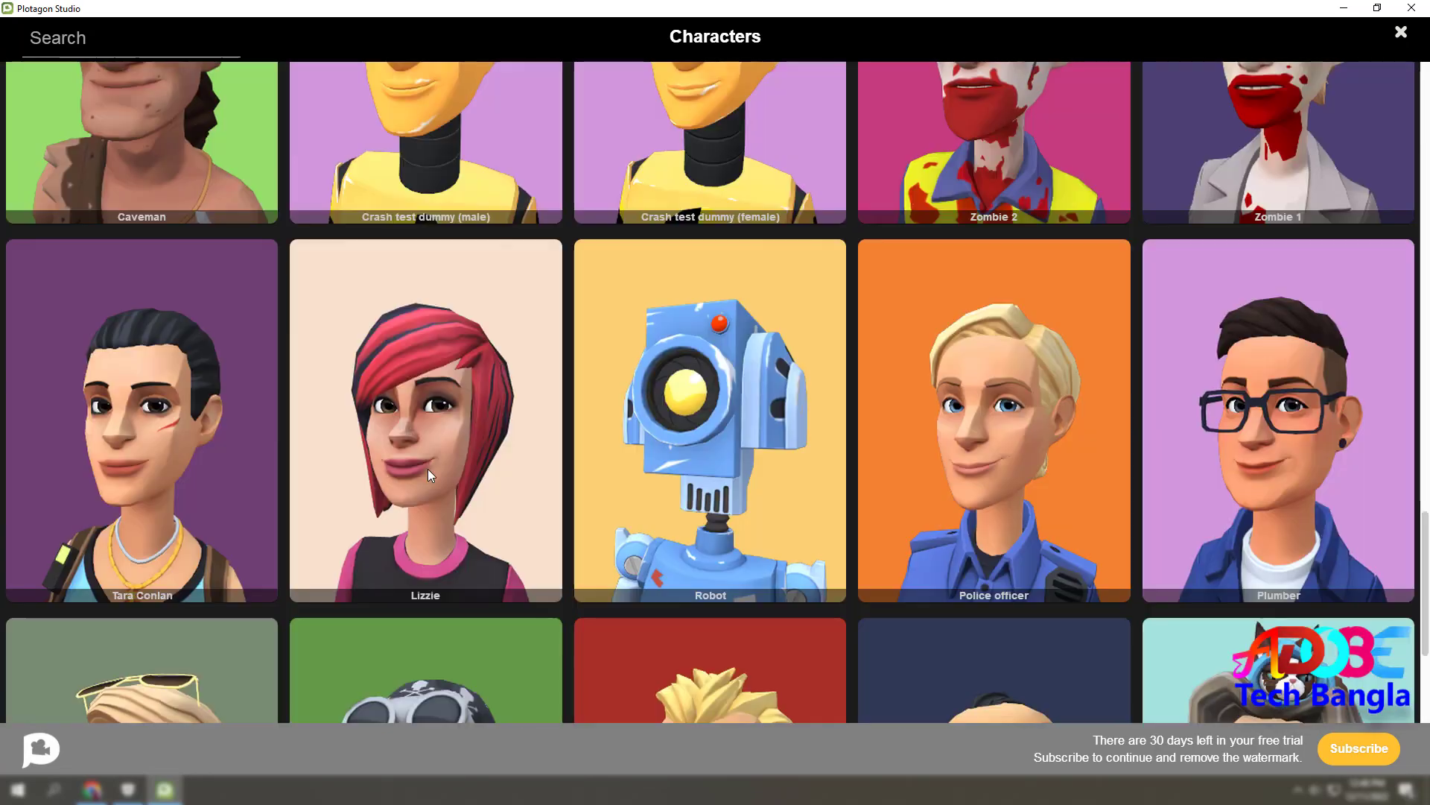
left_click(410, 482)
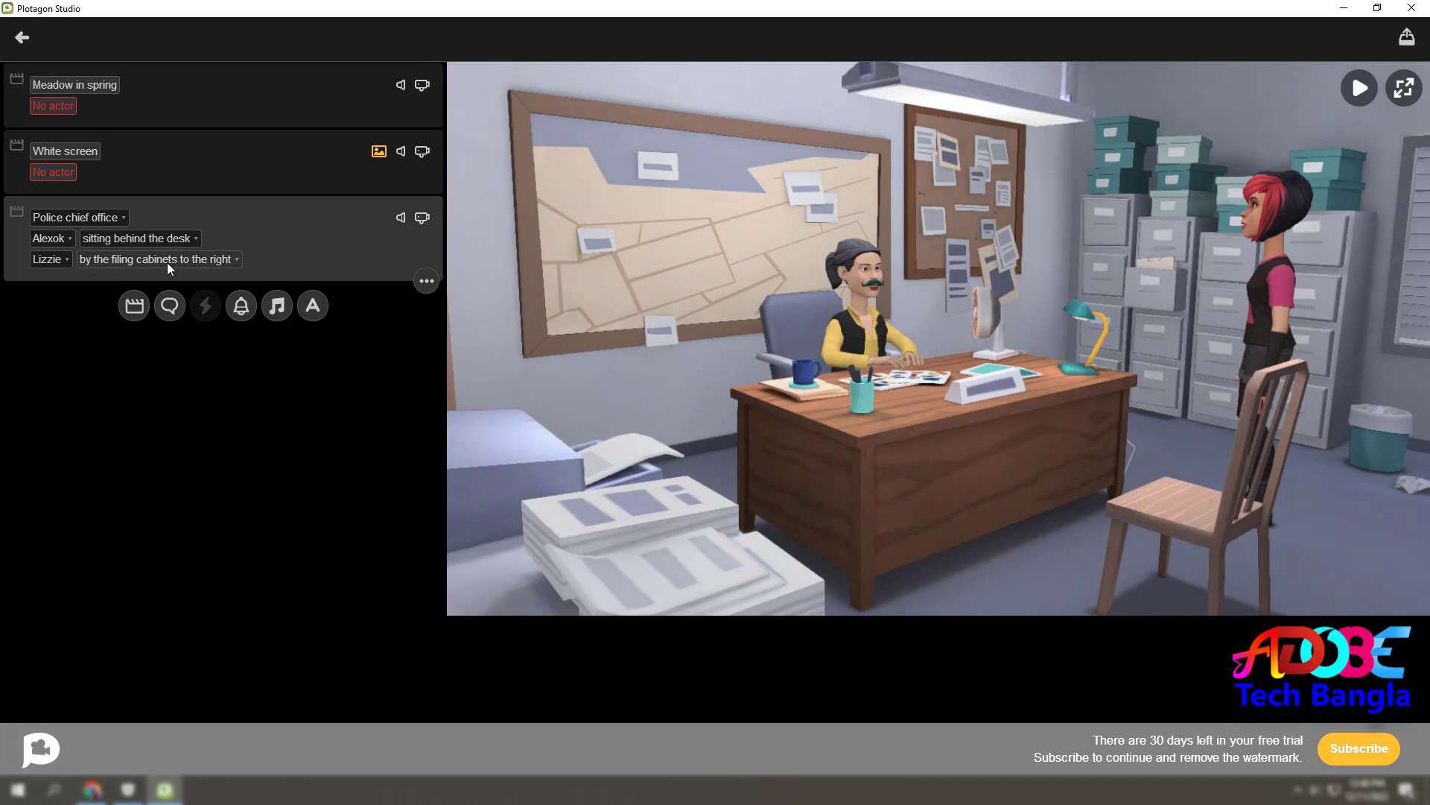
left_click(195, 259)
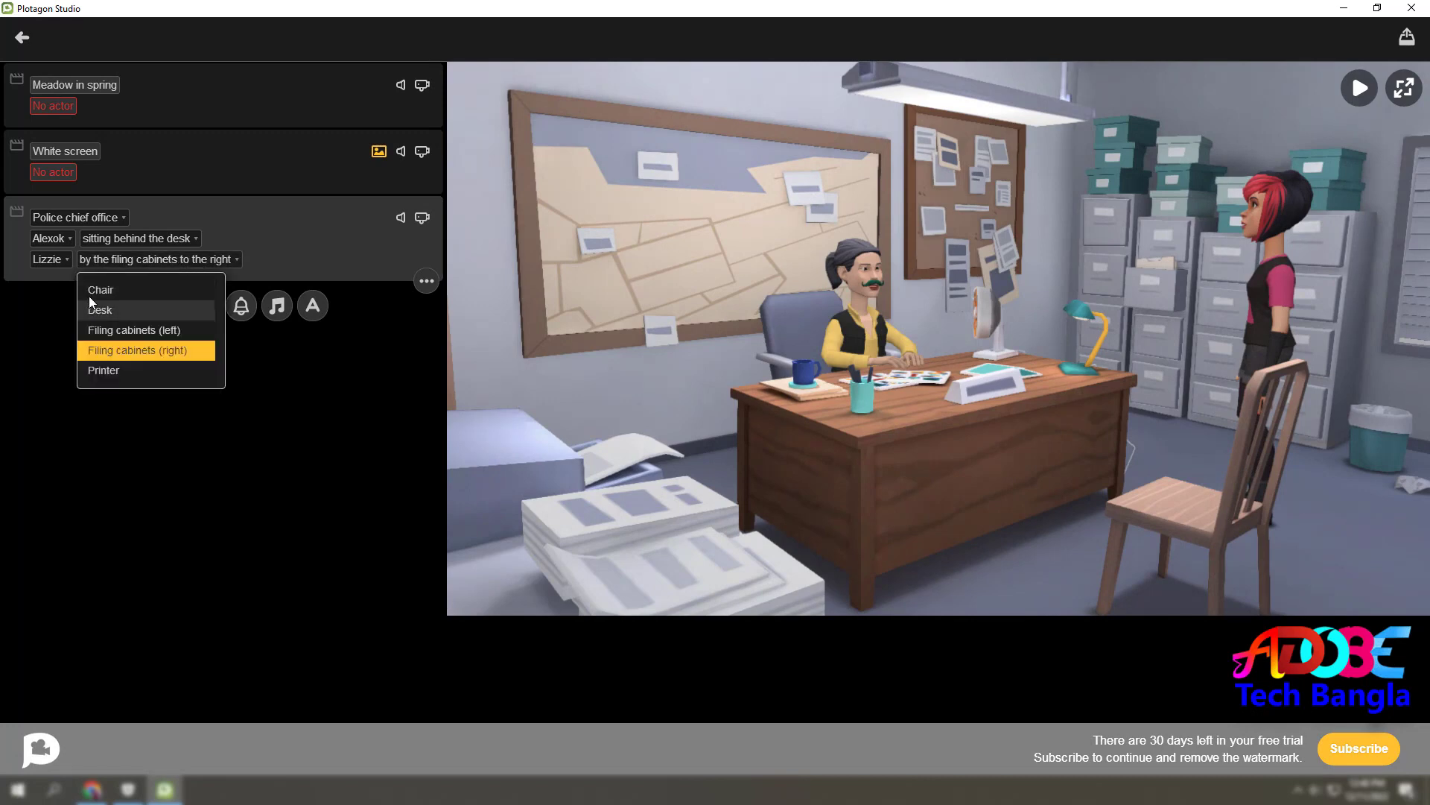
left_click(114, 291)
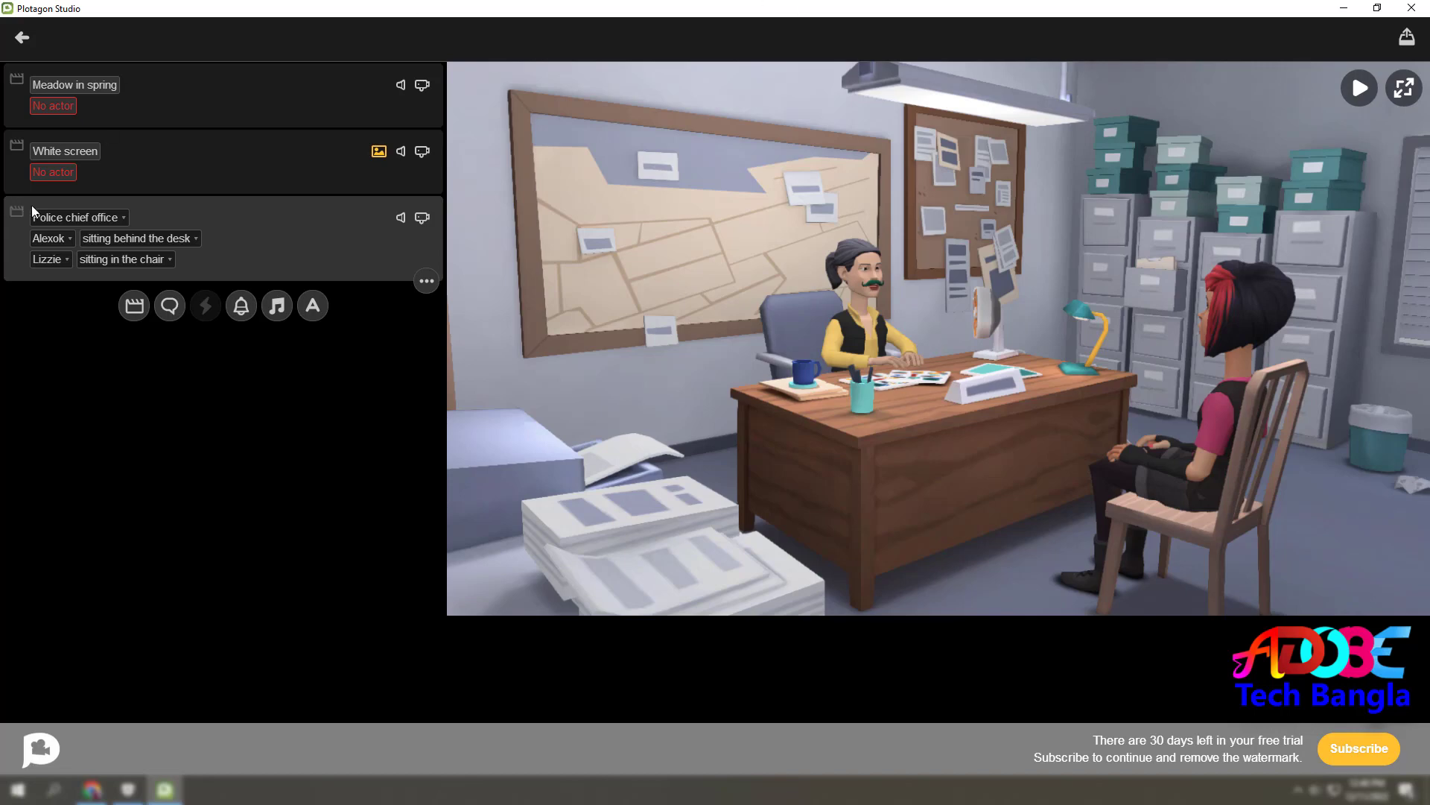
Add a dialogue line under the Police chief office scene and assign it to Alexok.
left_click(167, 308)
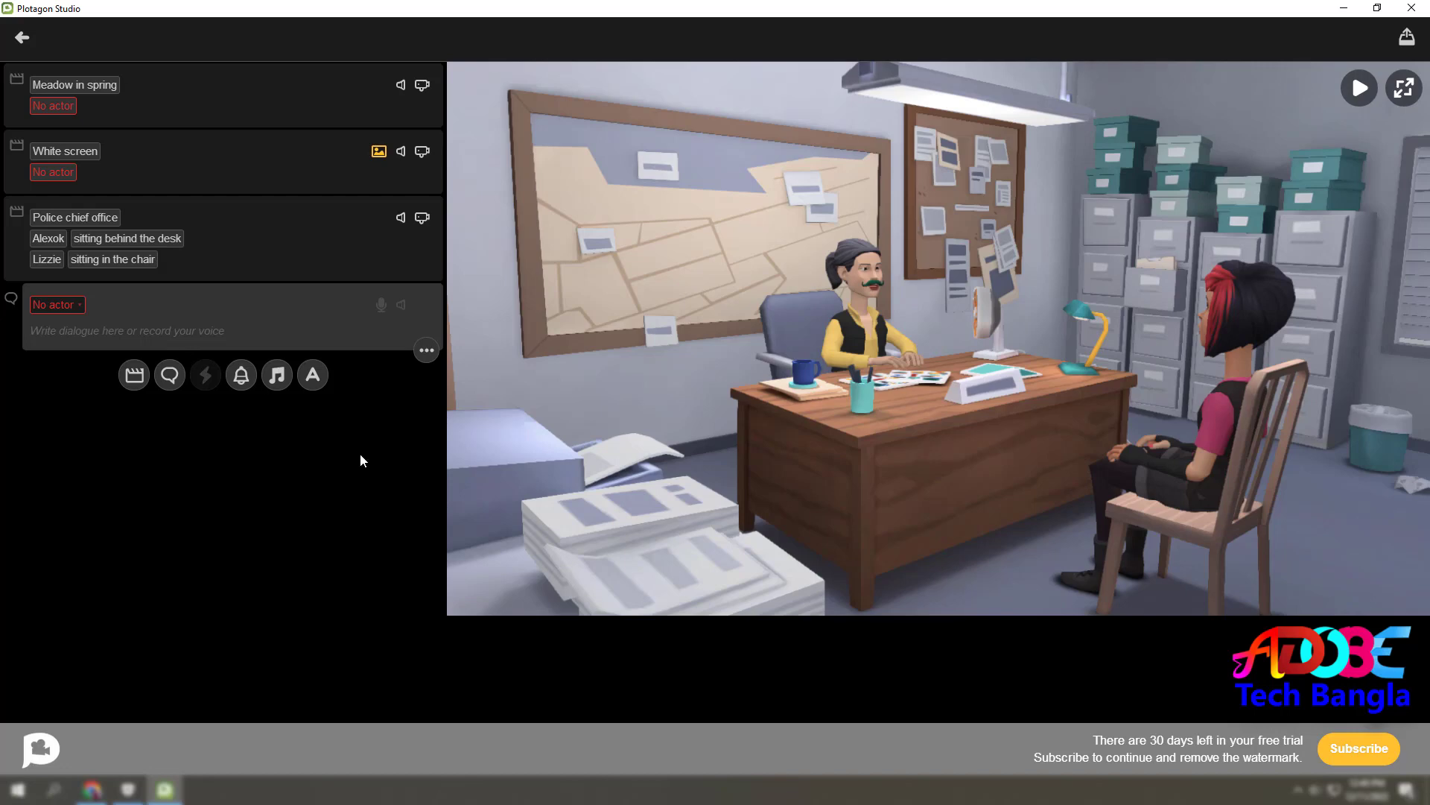
left_click(68, 306)
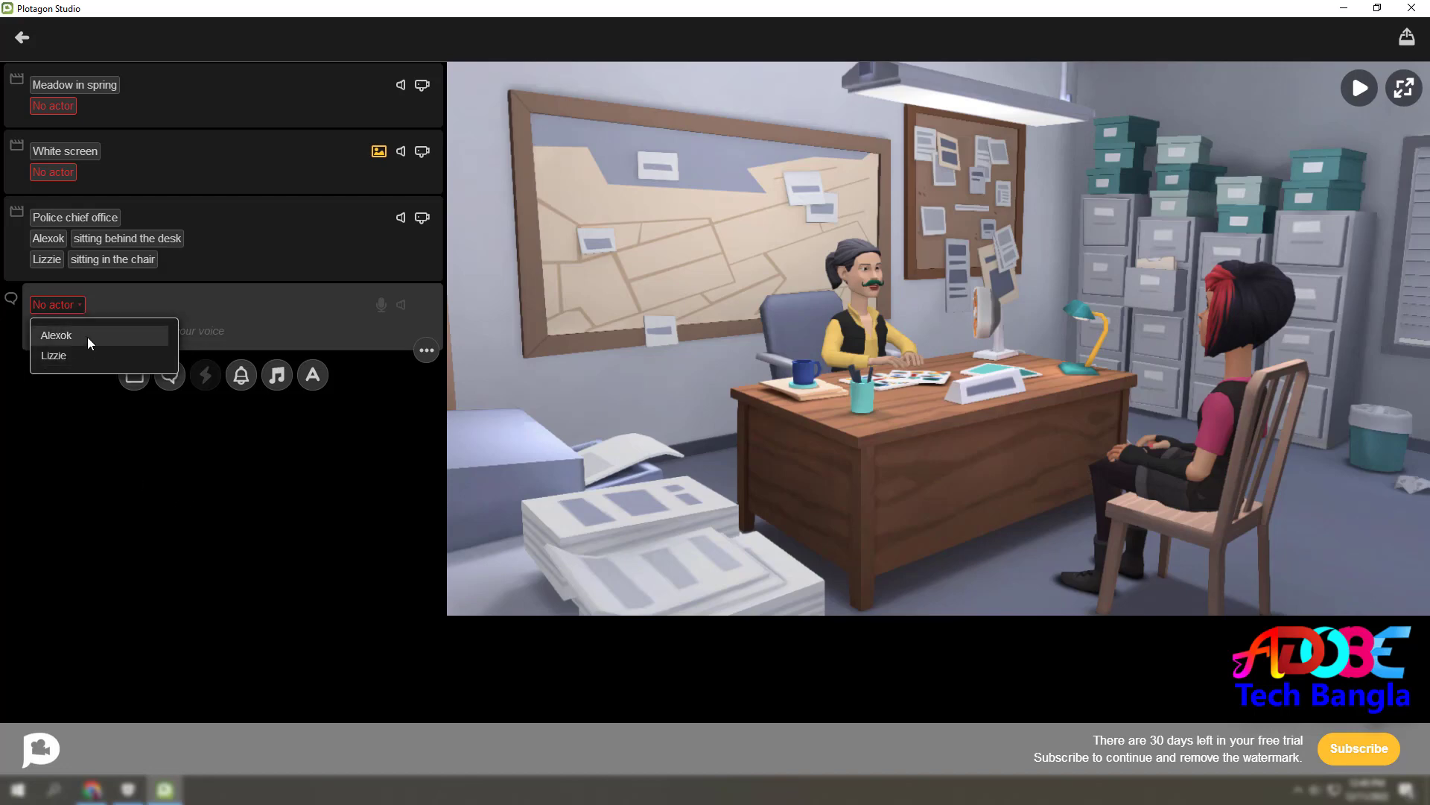
left_click(91, 342)
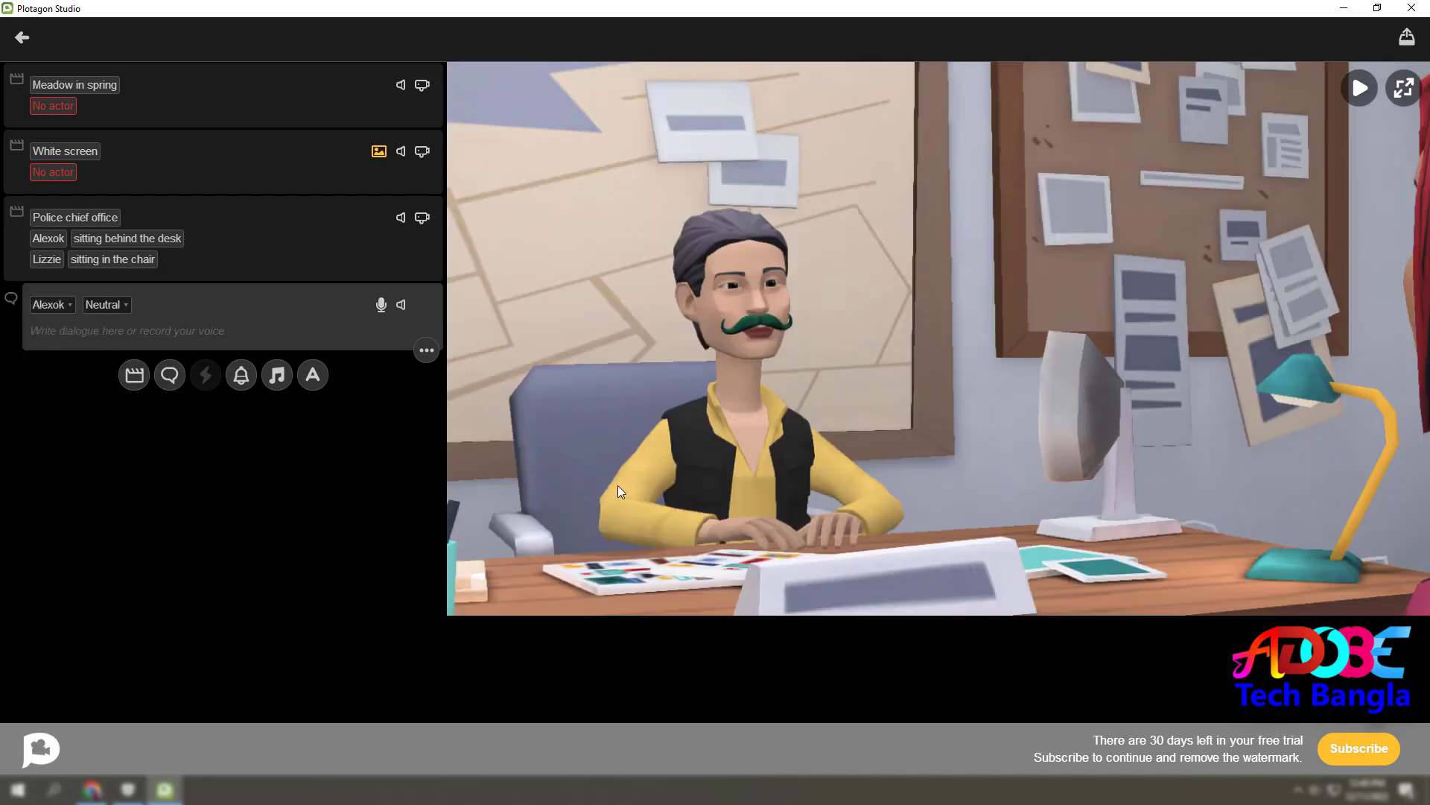
Set the expression of Alexok's dialogue line to Disgusted.
left_click(119, 306)
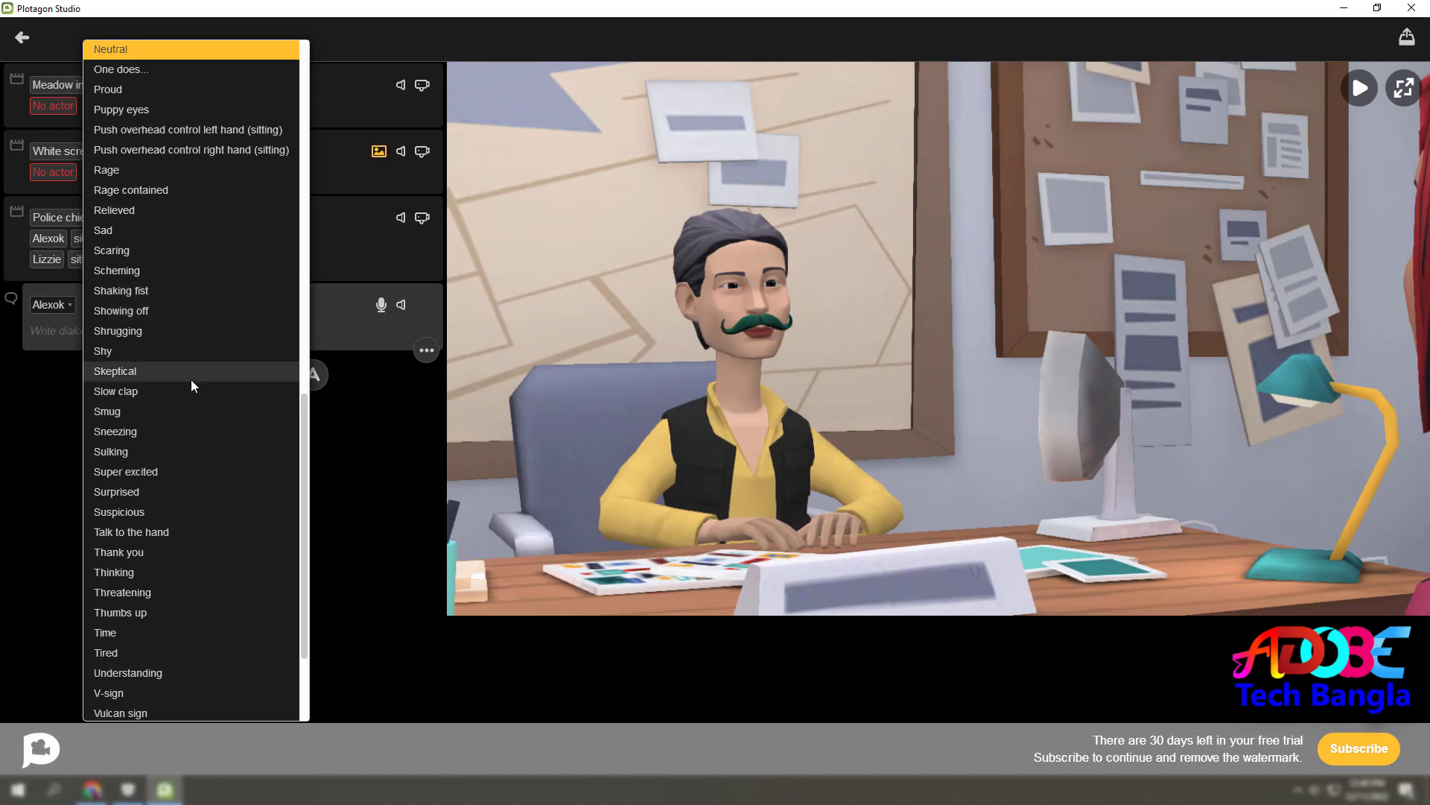
scroll(190, 378, "up", 3)
scroll(166, 343, "up", 6)
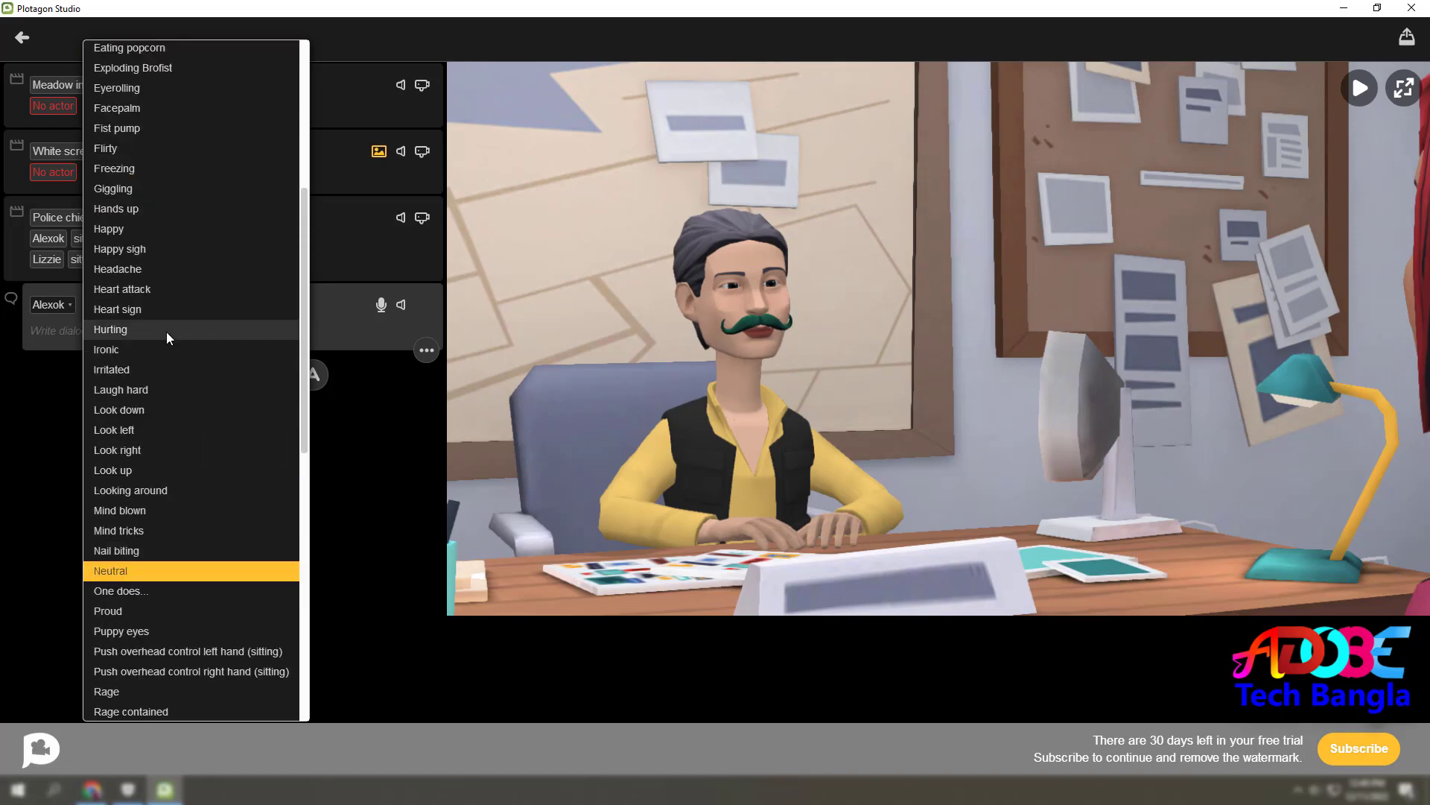
scroll(167, 324, "up", 1)
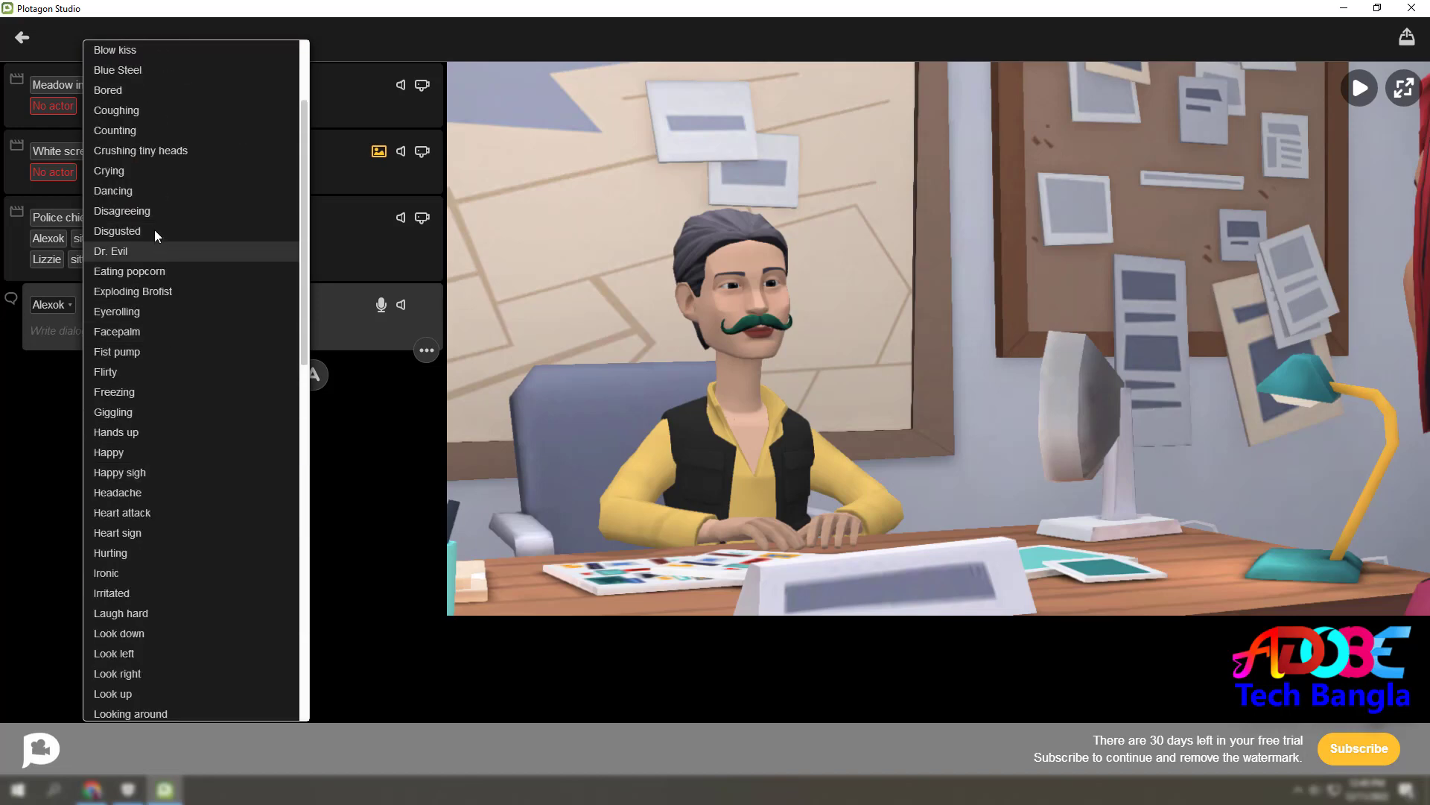
left_click(153, 231)
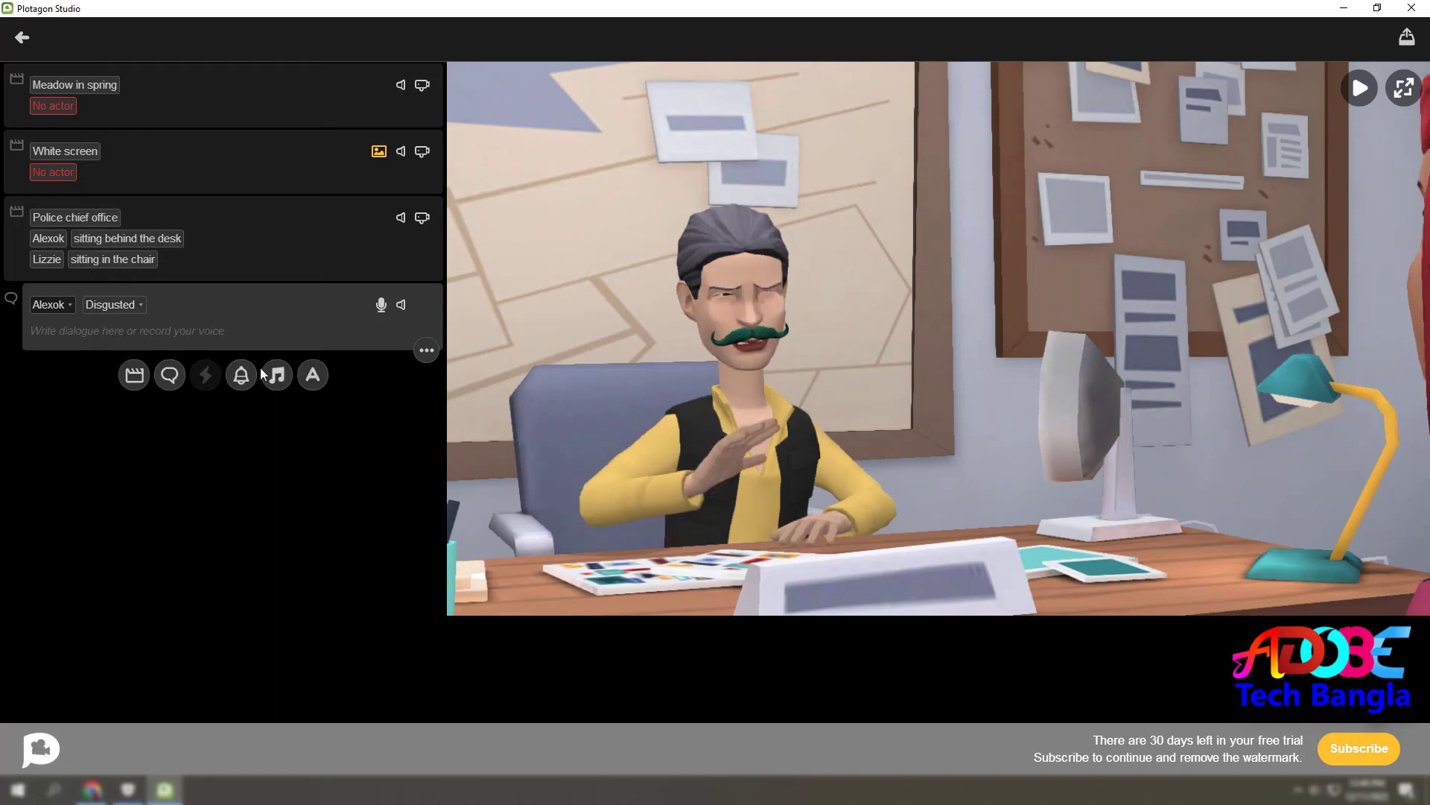
Set the expression of Alexok's dialogue line to Counting and preview its animation.
left_click(1358, 92)
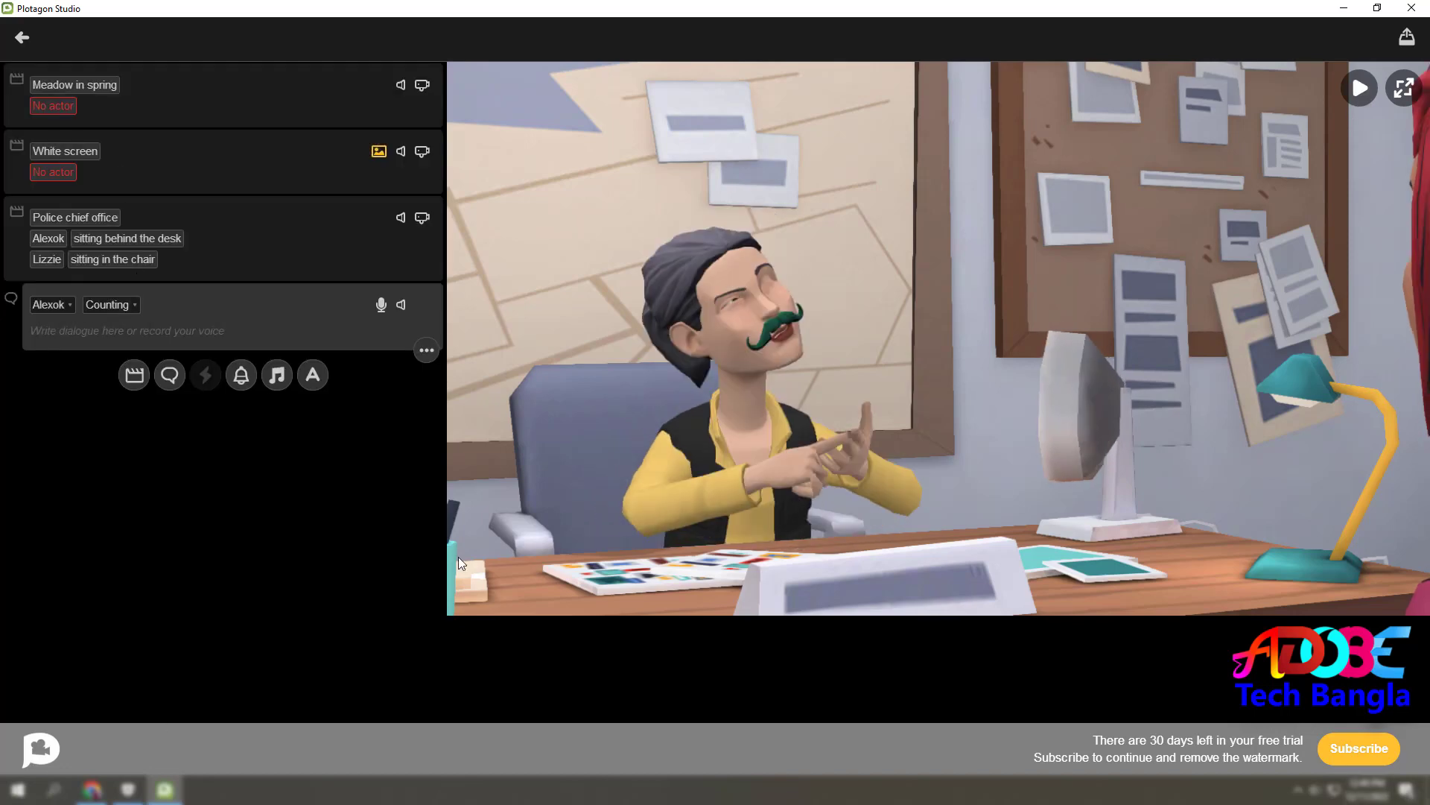
left_click(1359, 92)
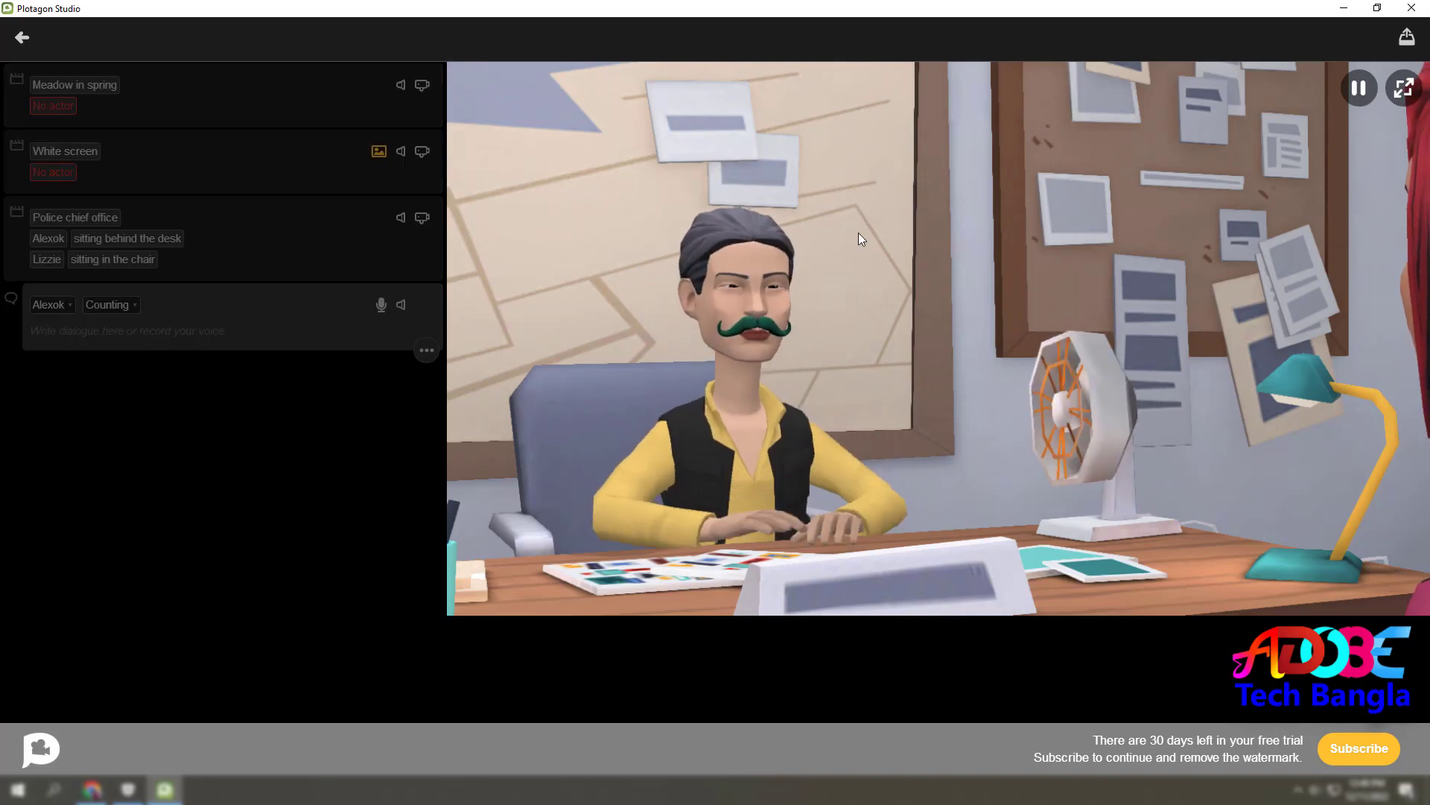
left_click(125, 306)
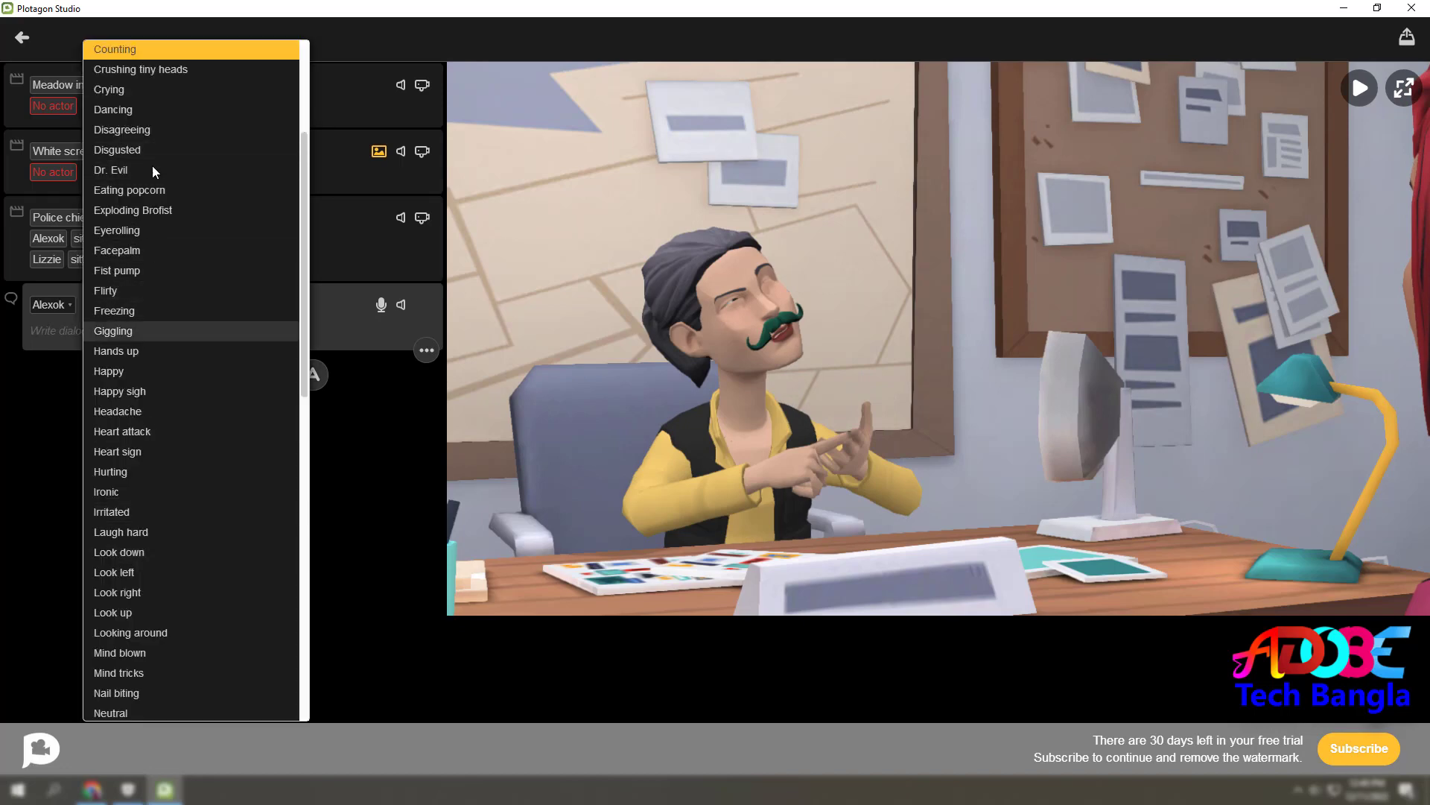
left_click(159, 49)
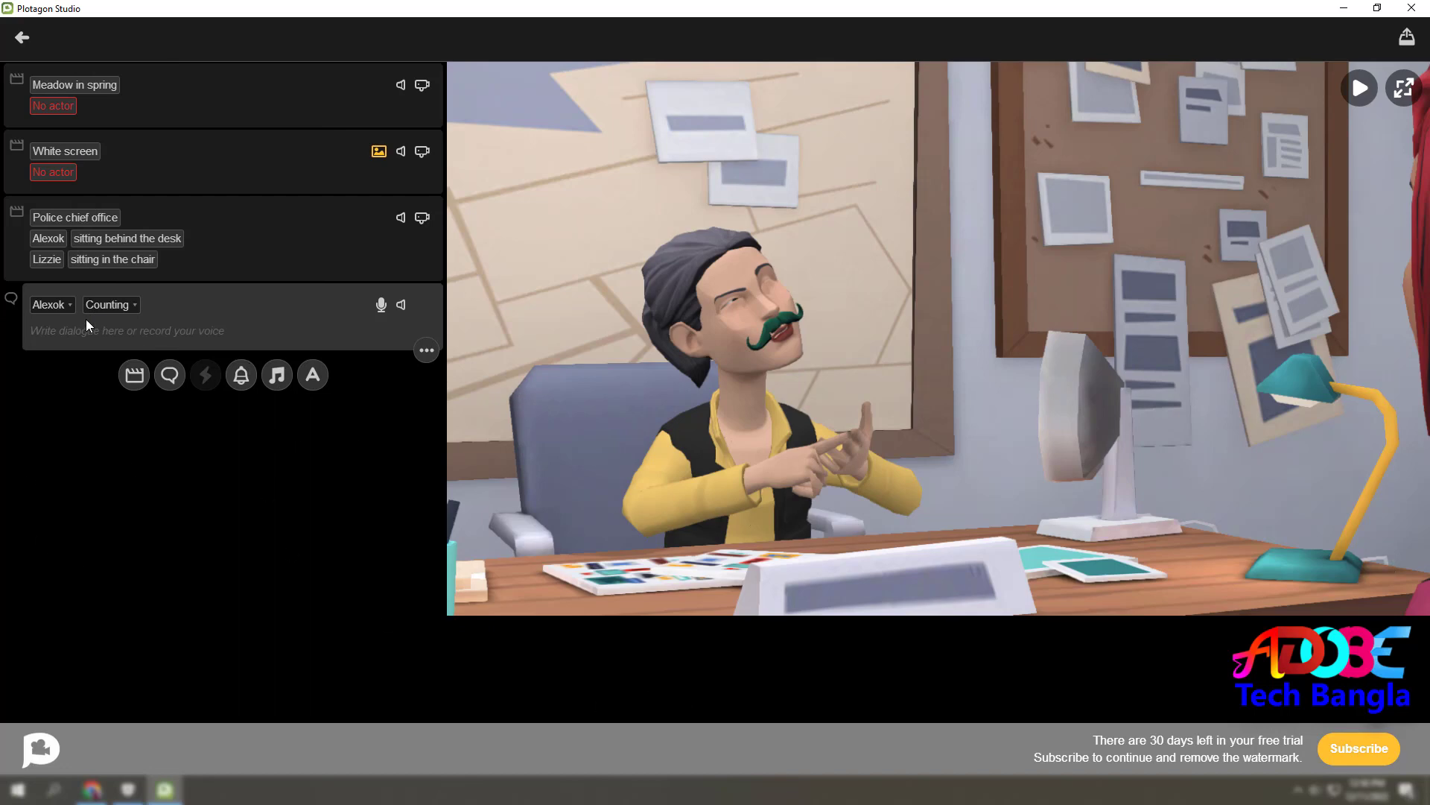
Try to record a voice for Alexok's dialogue line and close the voice recorder.
left_click(380, 305)
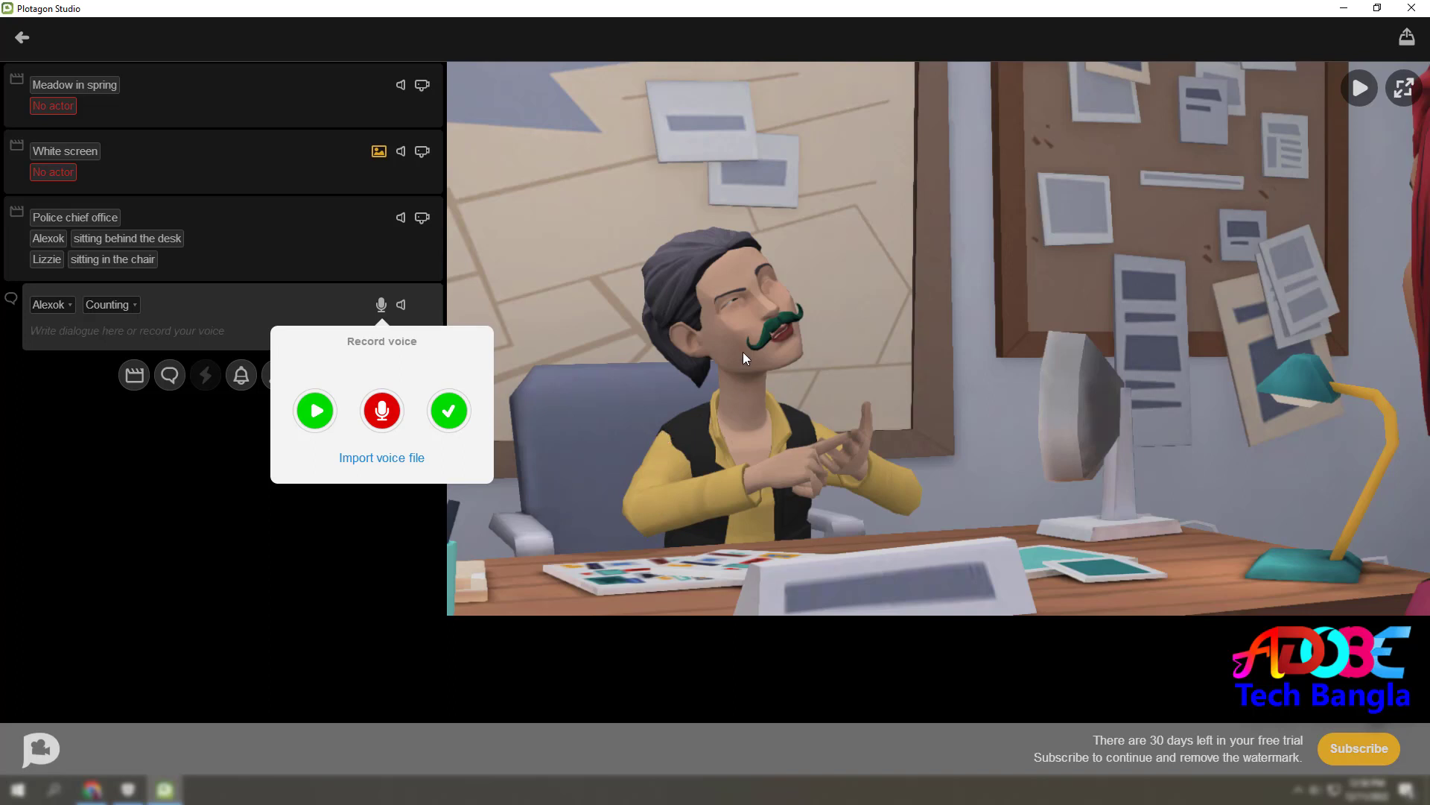
left_click(383, 421)
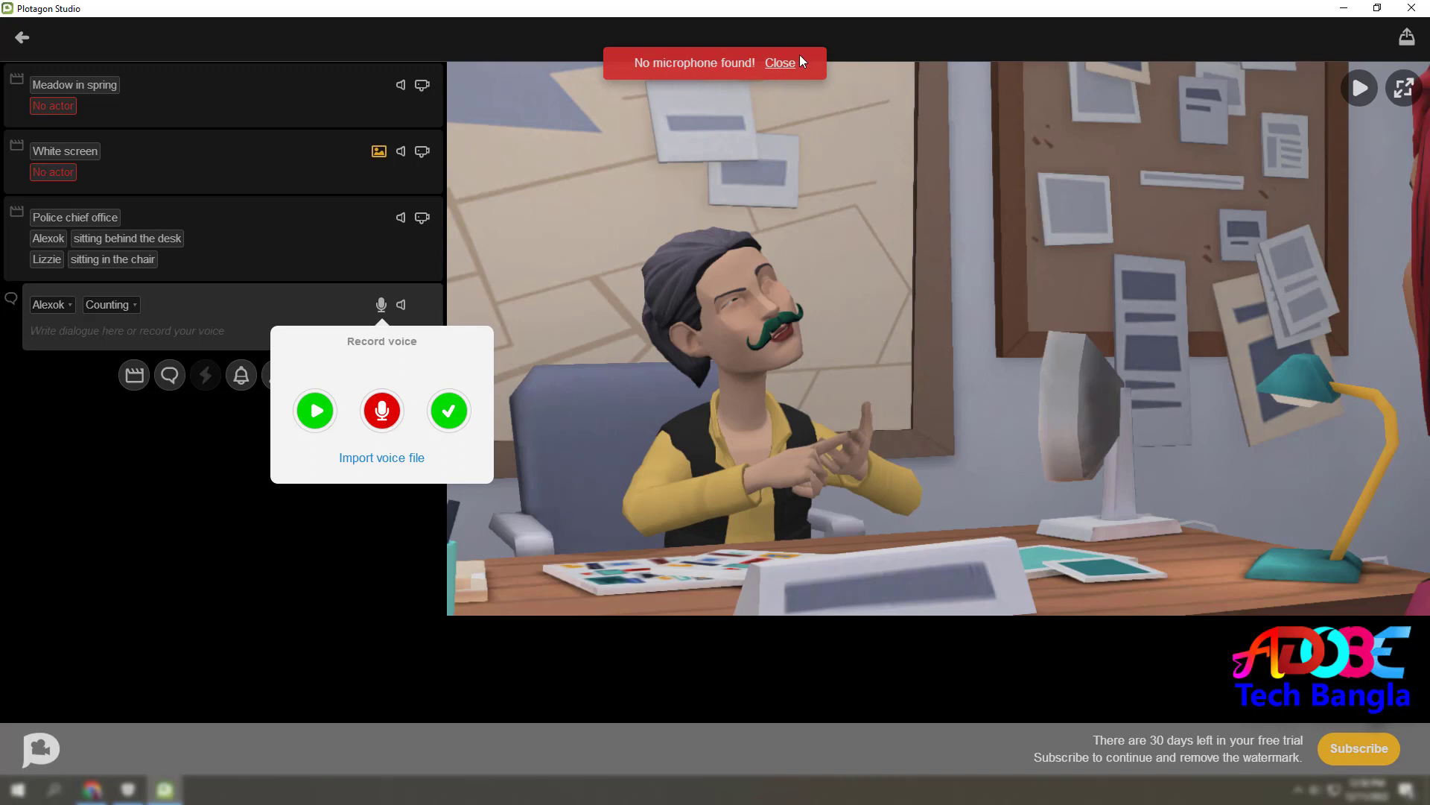
left_click(779, 63)
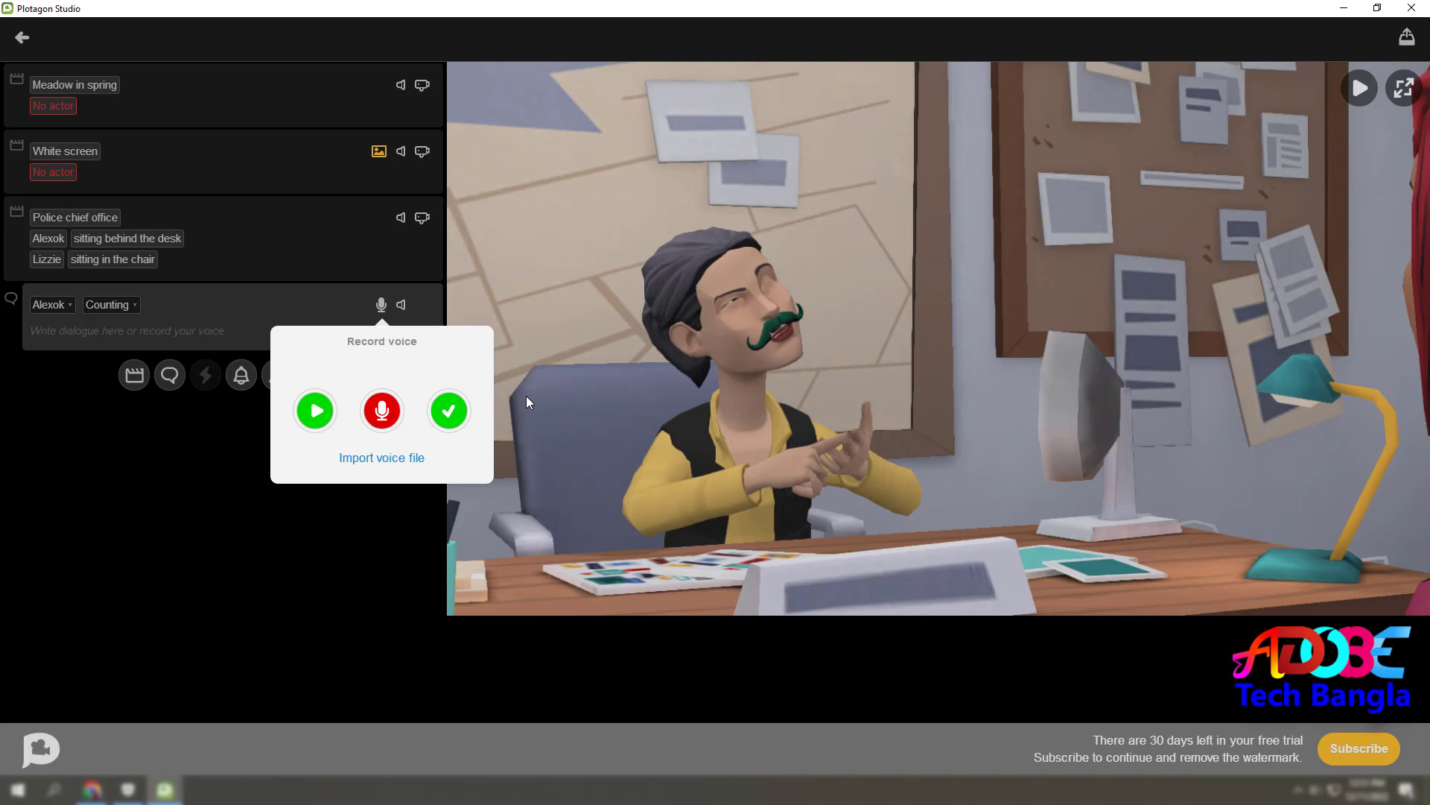
left_click(384, 419)
left_click(541, 443)
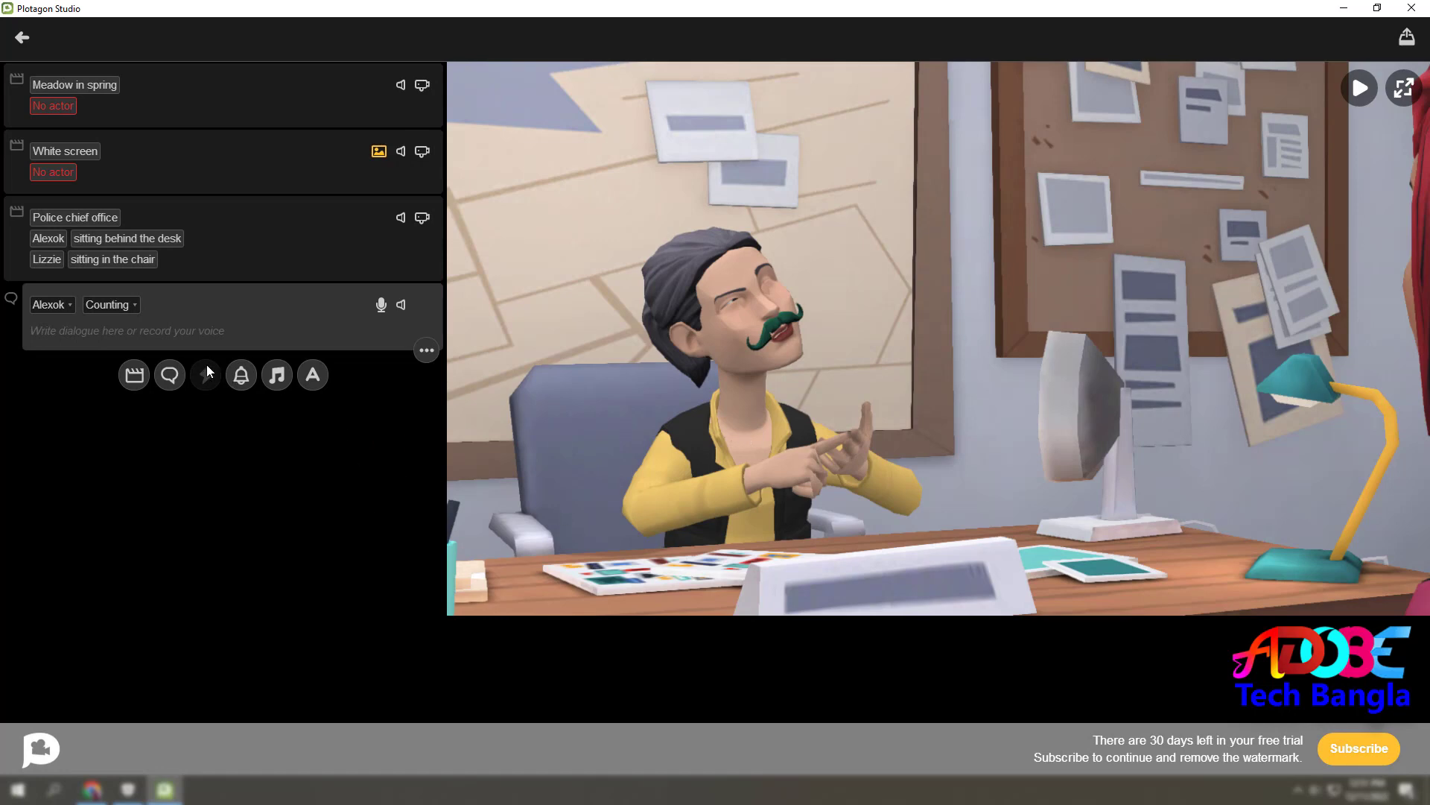
Add a second dialogue line for Lizzie with the Time expression and preview it.
left_click(169, 375)
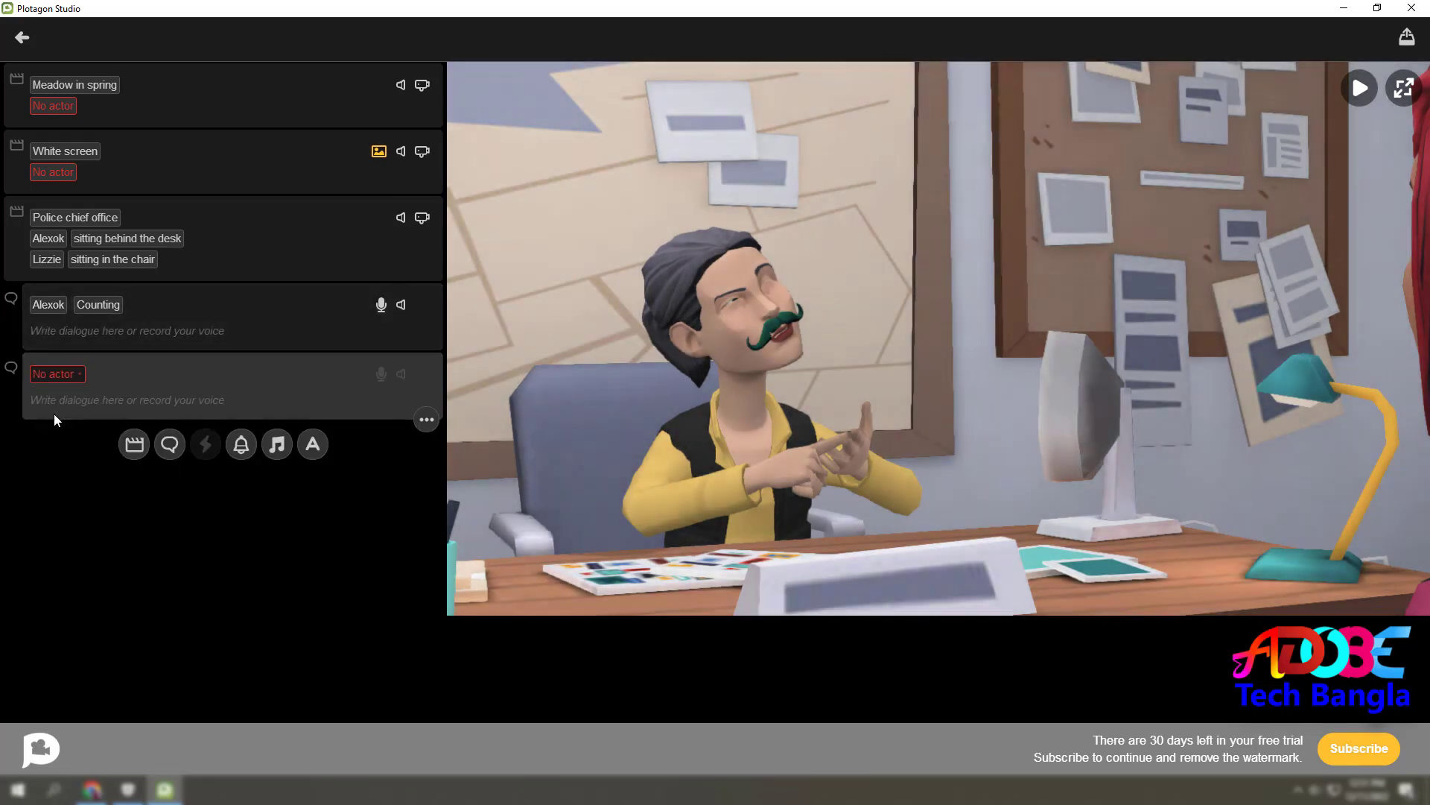
left_click(52, 374)
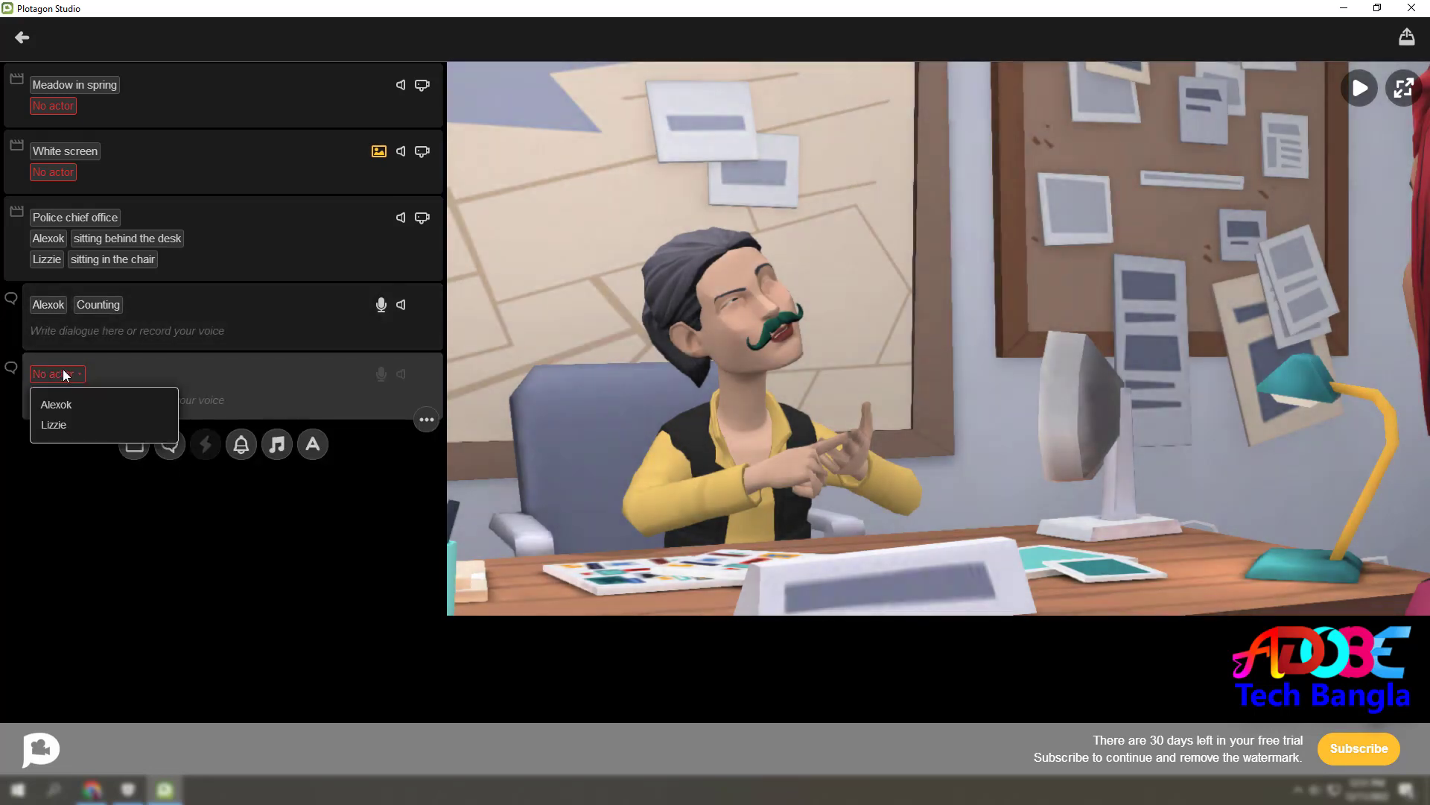
left_click(88, 426)
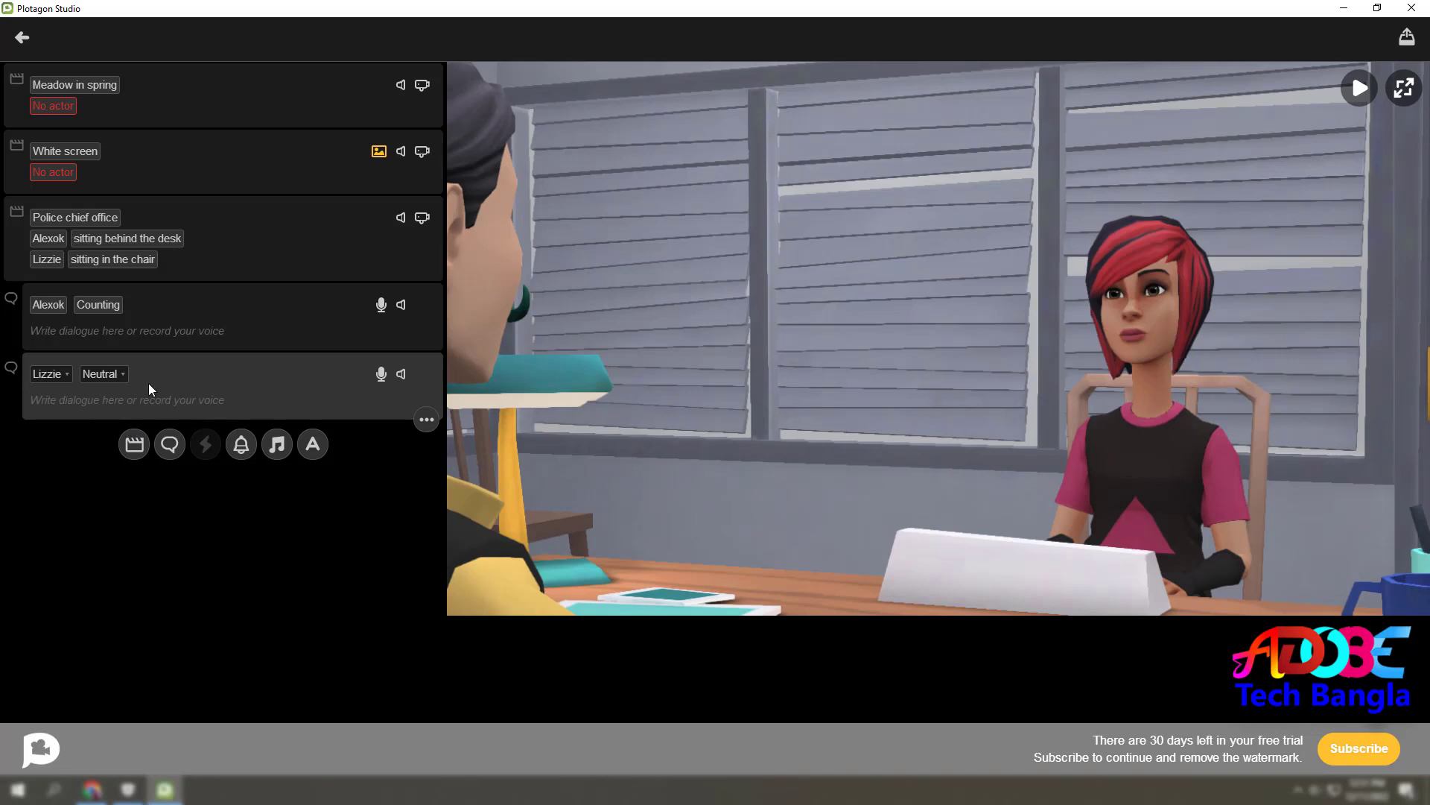
left_click(105, 375)
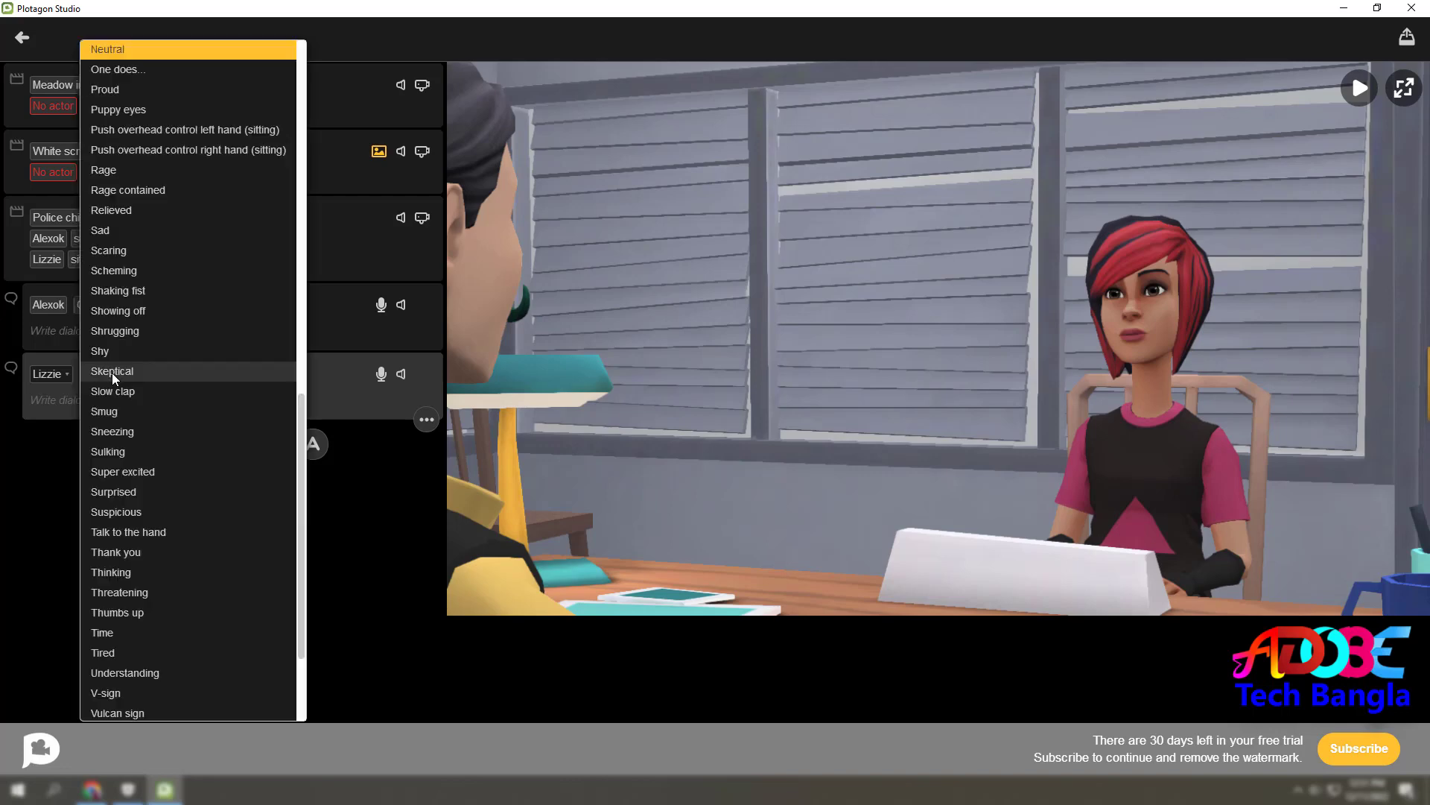
scroll(173, 434, "down", 3)
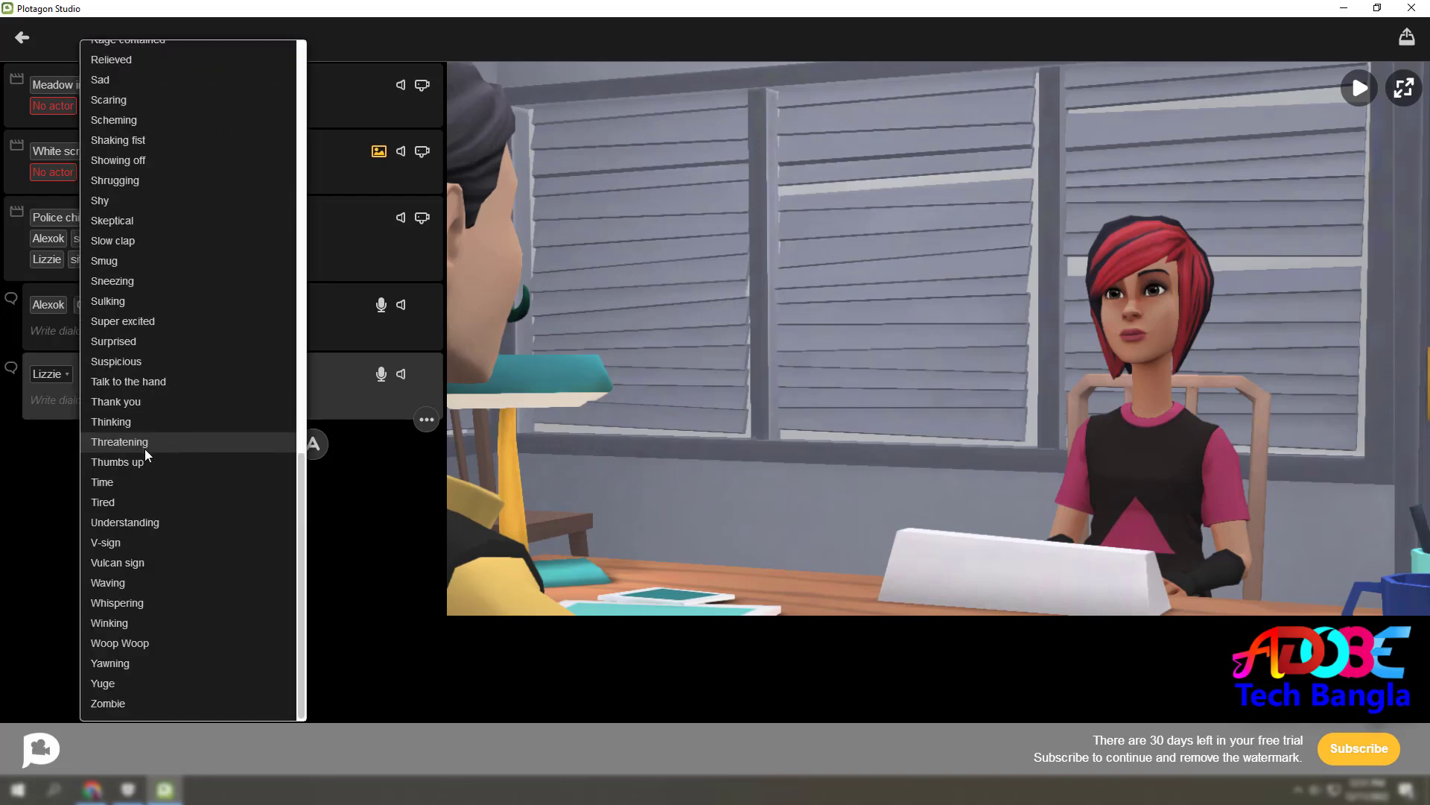
left_click(159, 484)
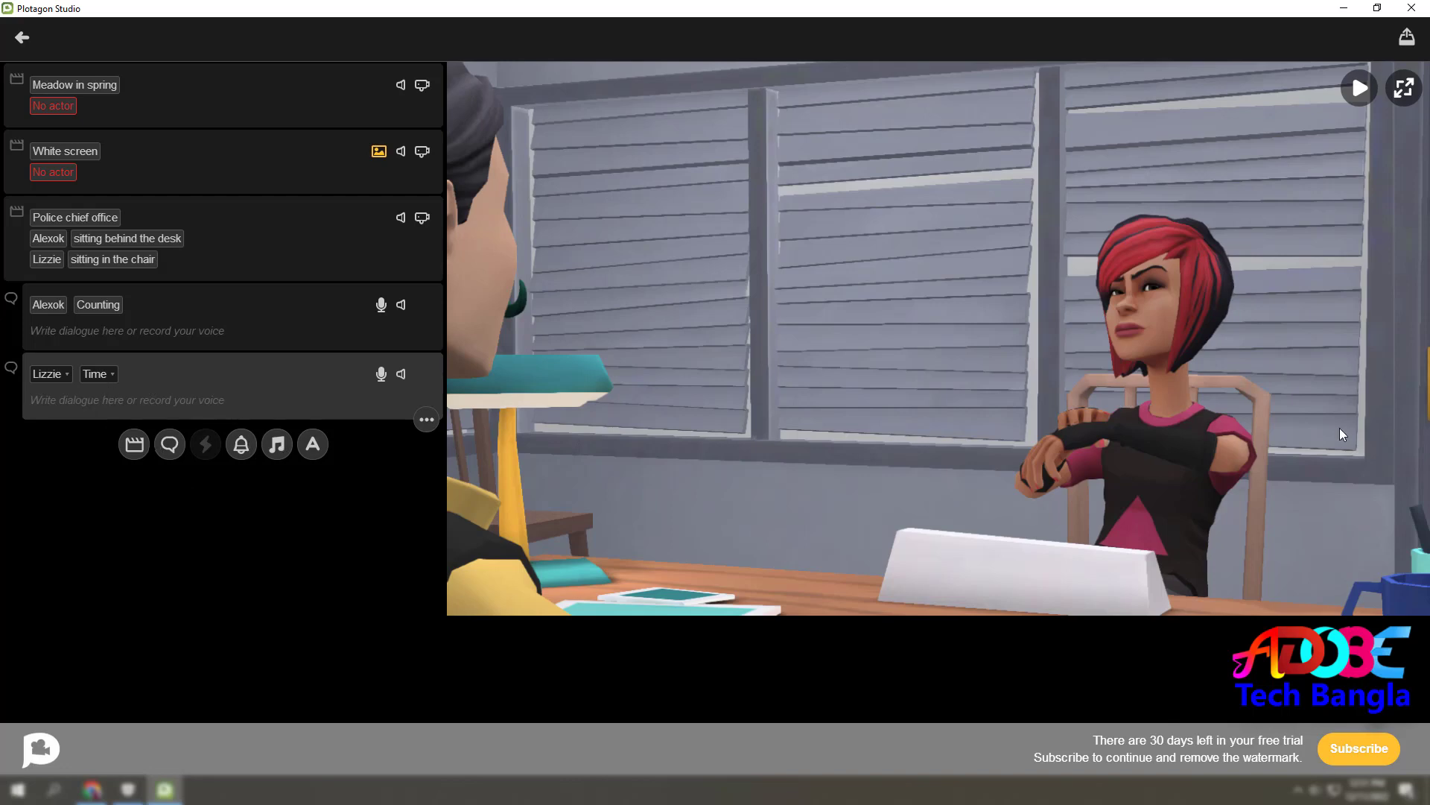
left_click(1359, 88)
Add a new scene after Lizzie's dialogue line, using Red car (parked) from the Transportation category.
left_click(133, 444)
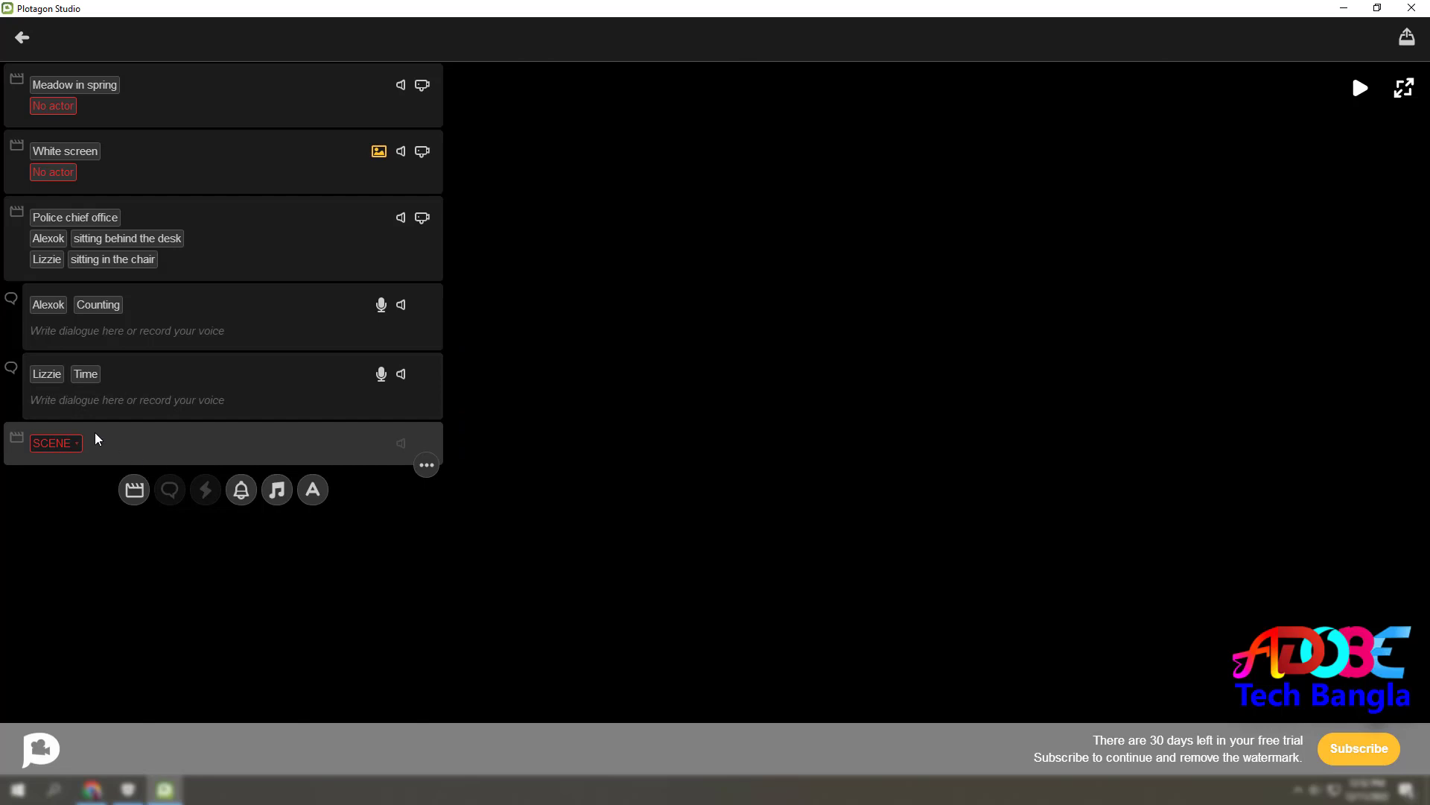
left_click(68, 447)
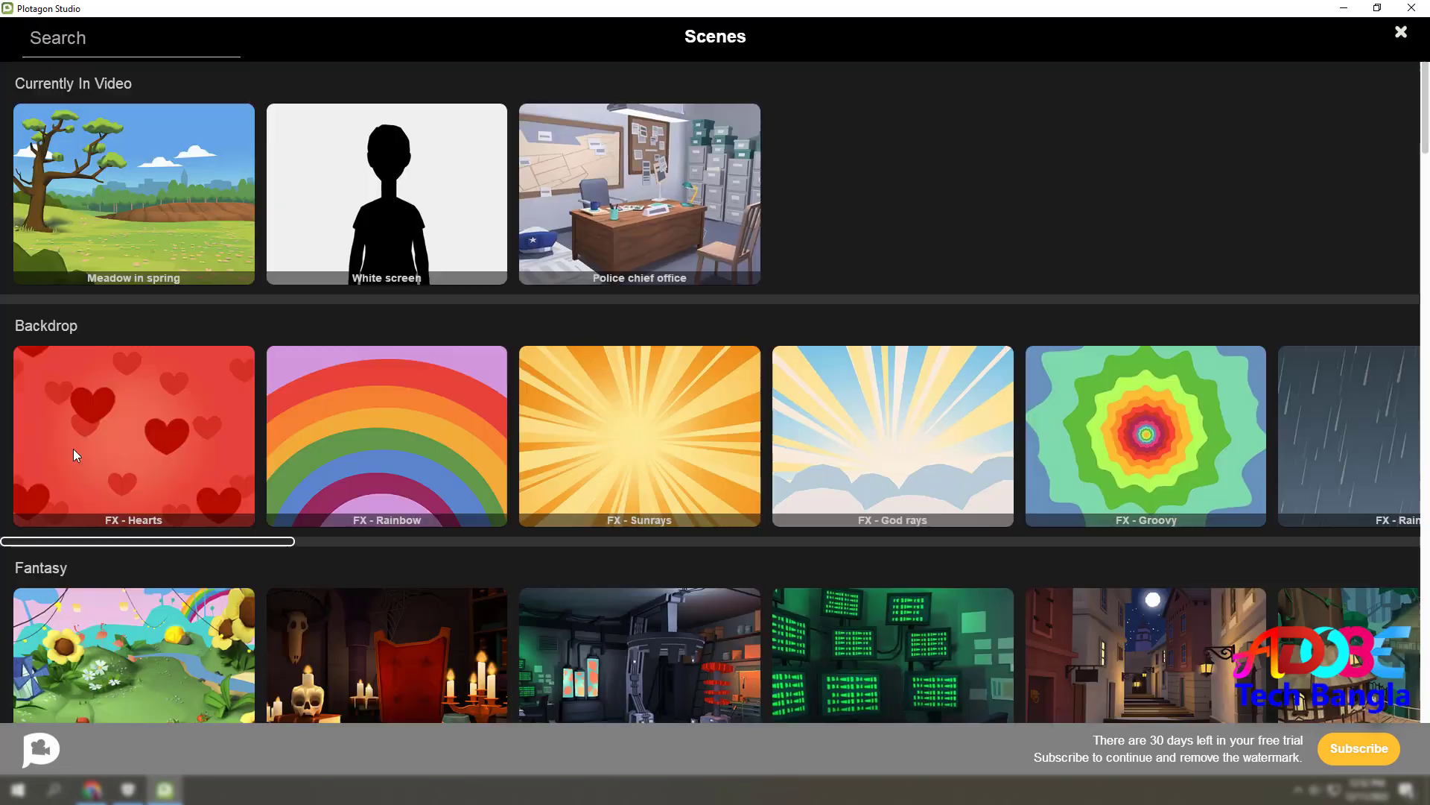
scroll(235, 444, "down", 10)
scroll(242, 445, "down", 15)
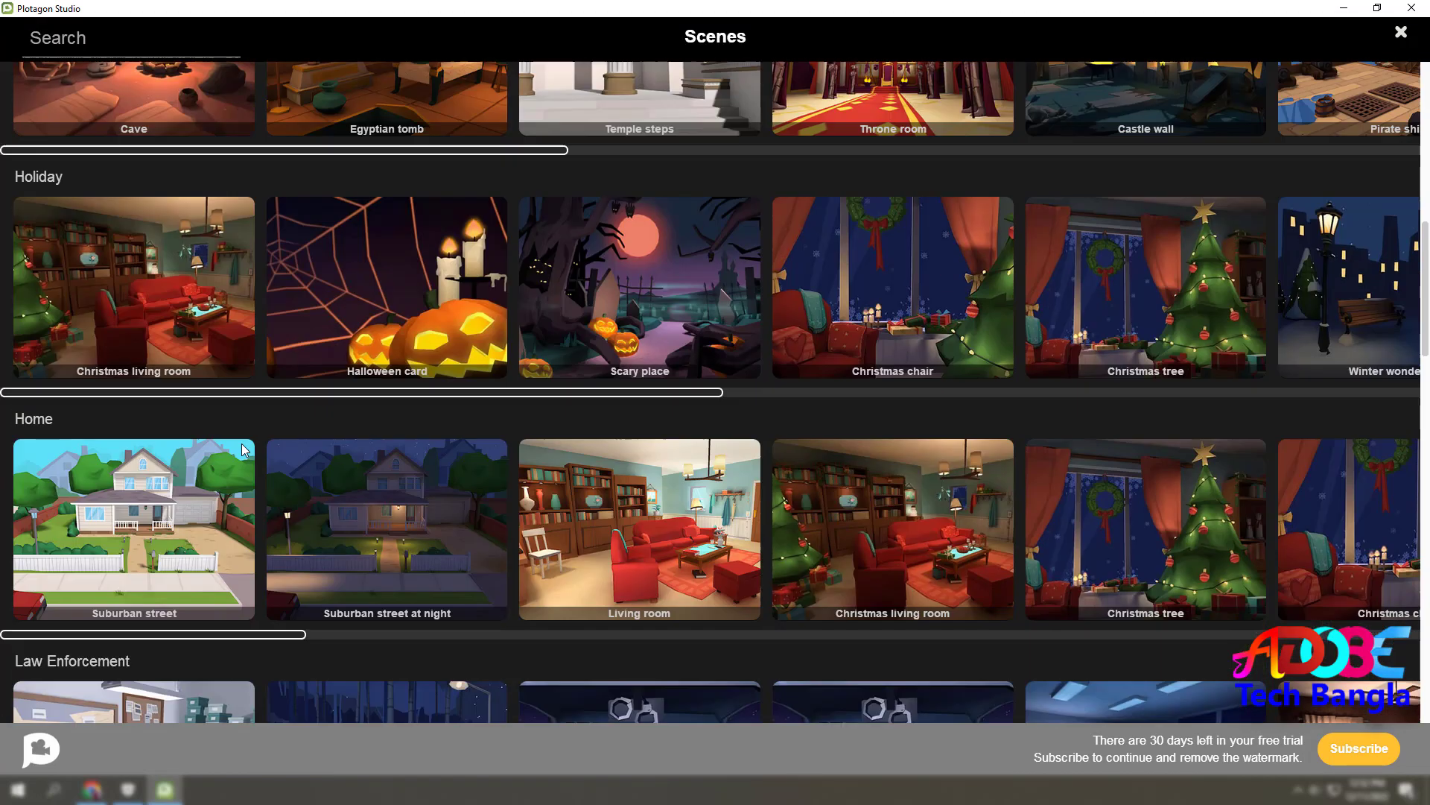
scroll(243, 444, "down", 20)
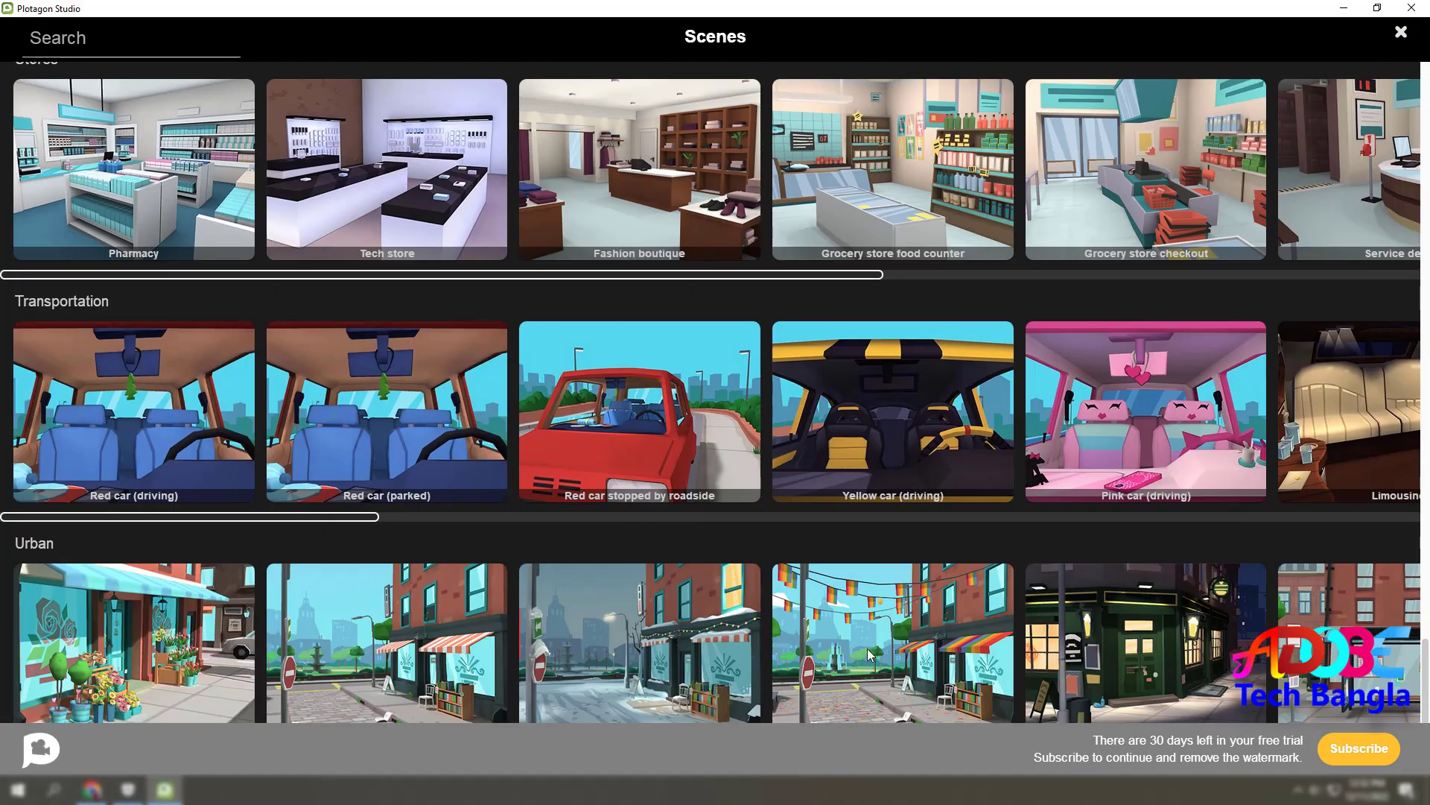
left_click(404, 457)
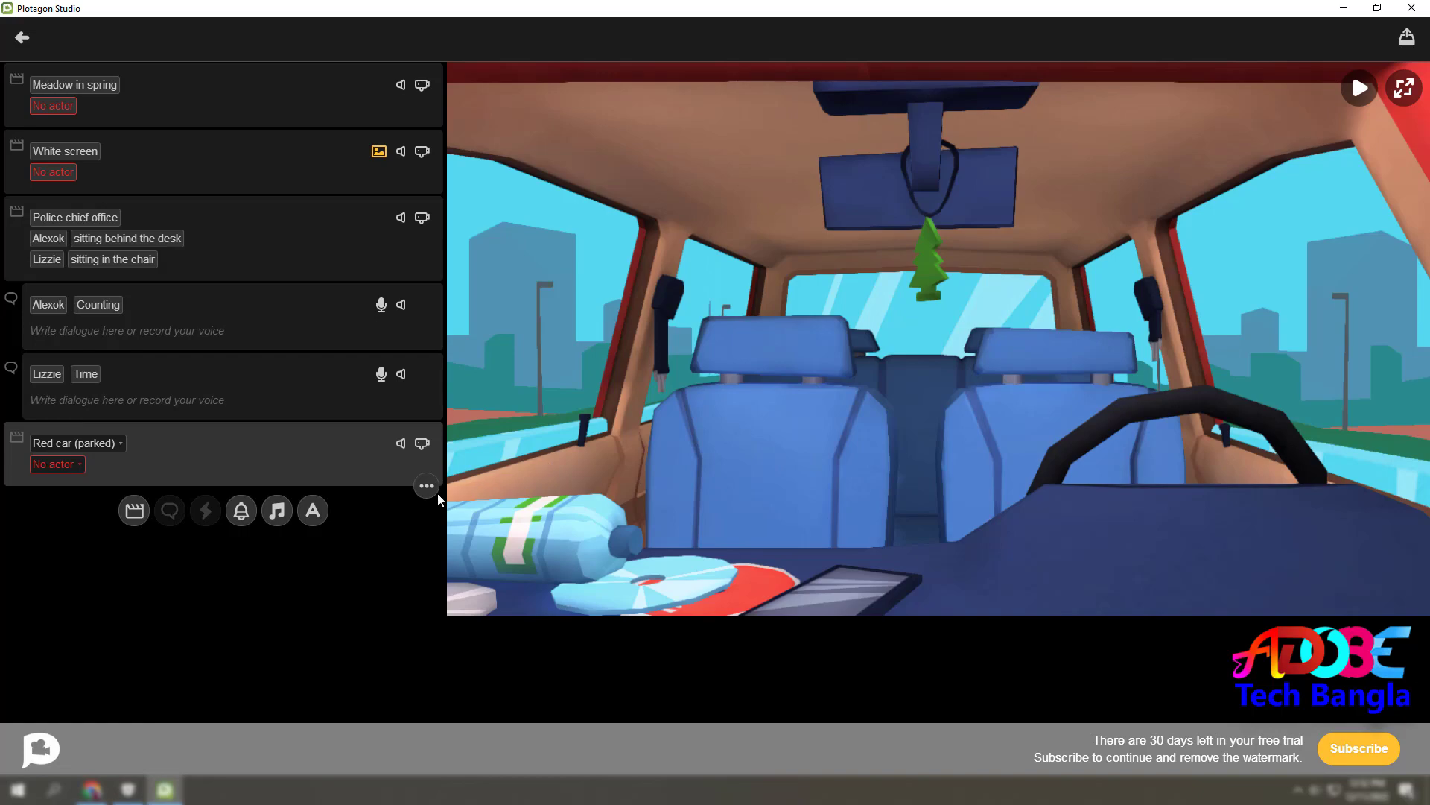
Assign Alexok as the first actor of the Red car (parked) scene.
left_click(77, 466)
scroll(664, 420, "up", 5)
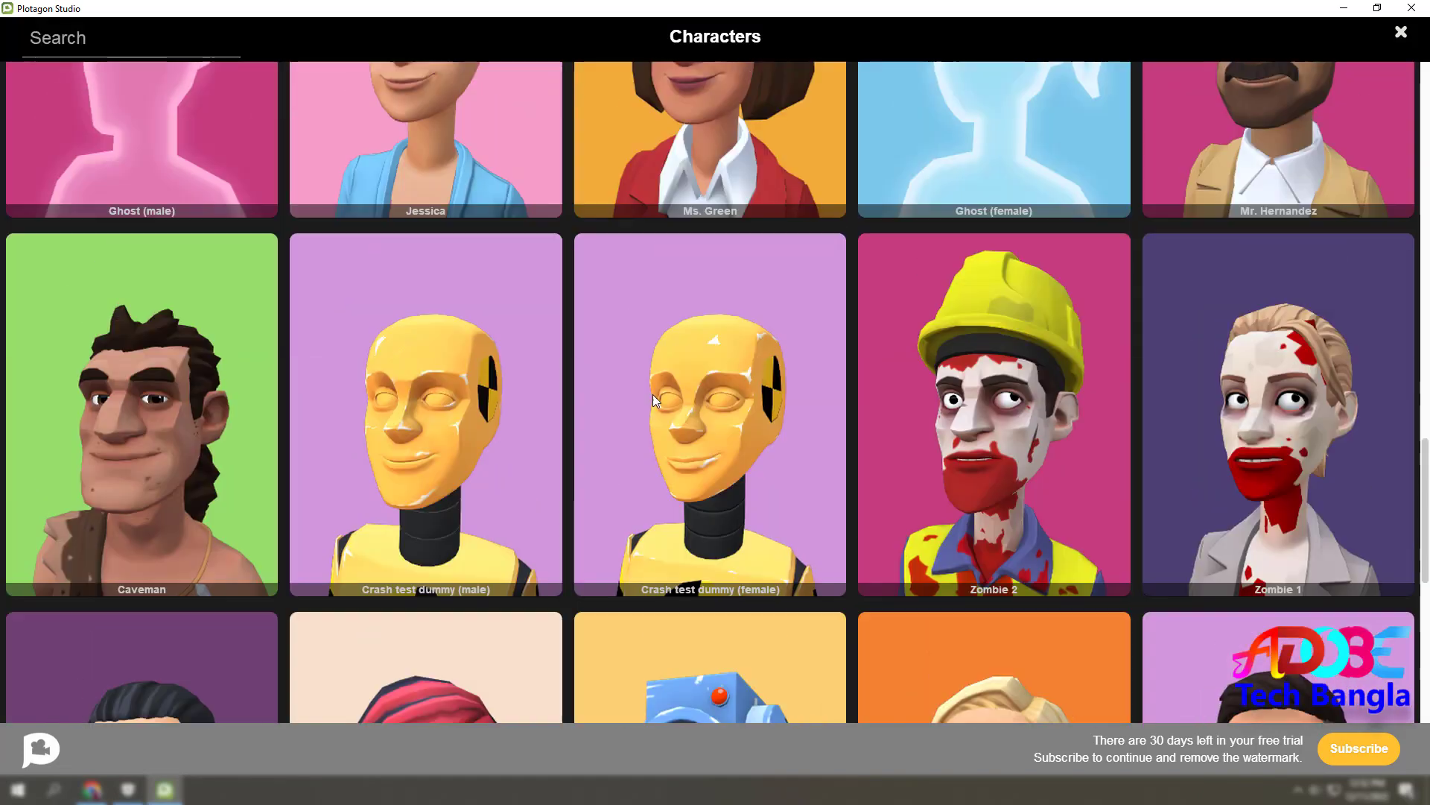
scroll(658, 359, "up", 5)
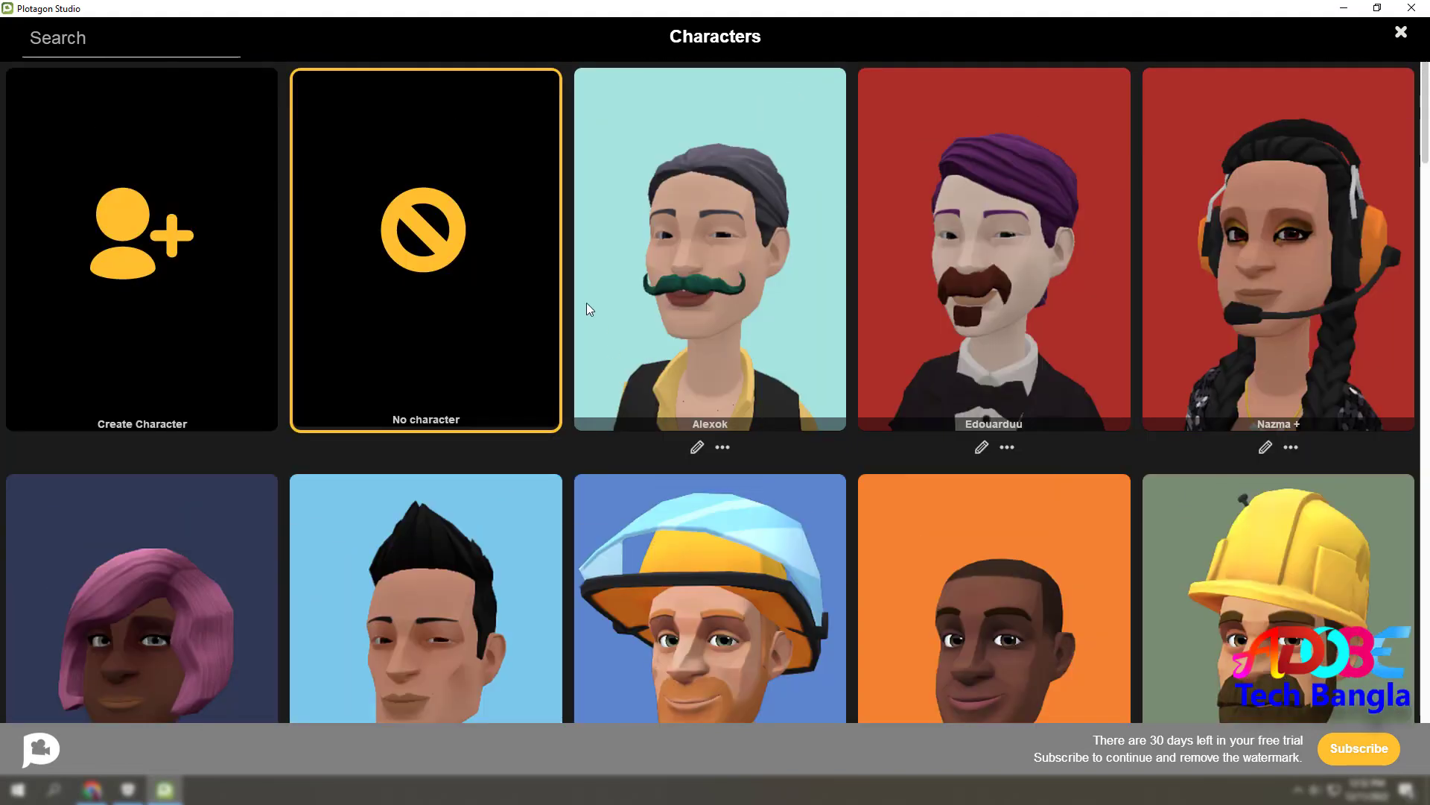
left_click(723, 273)
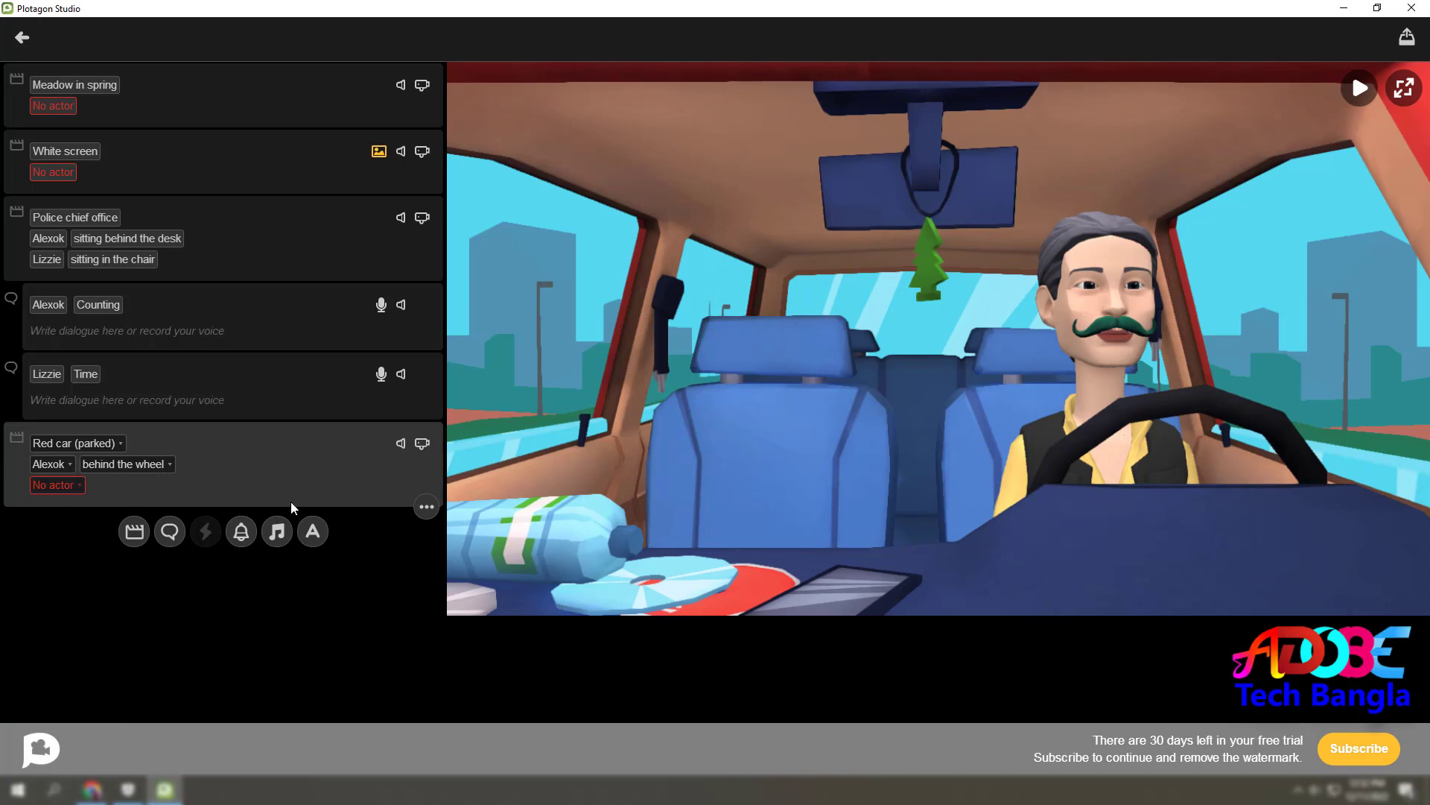
Add Lizzie as the second actor of the Red car (parked) scene and choose Driver (right) as Alexok's position.
left_click(74, 485)
scroll(413, 485, "down", 5)
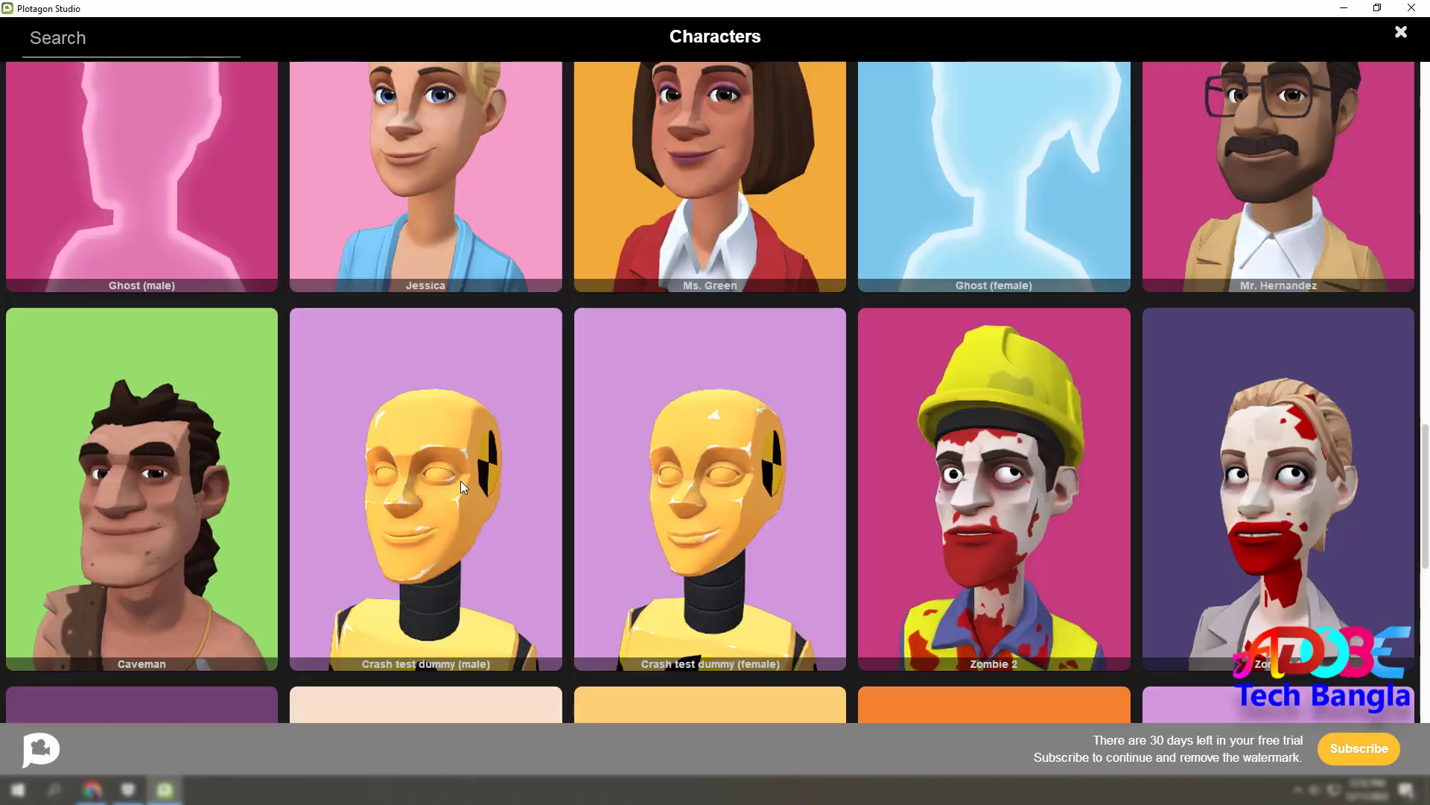
scroll(507, 470, "down", 5)
left_click(478, 365)
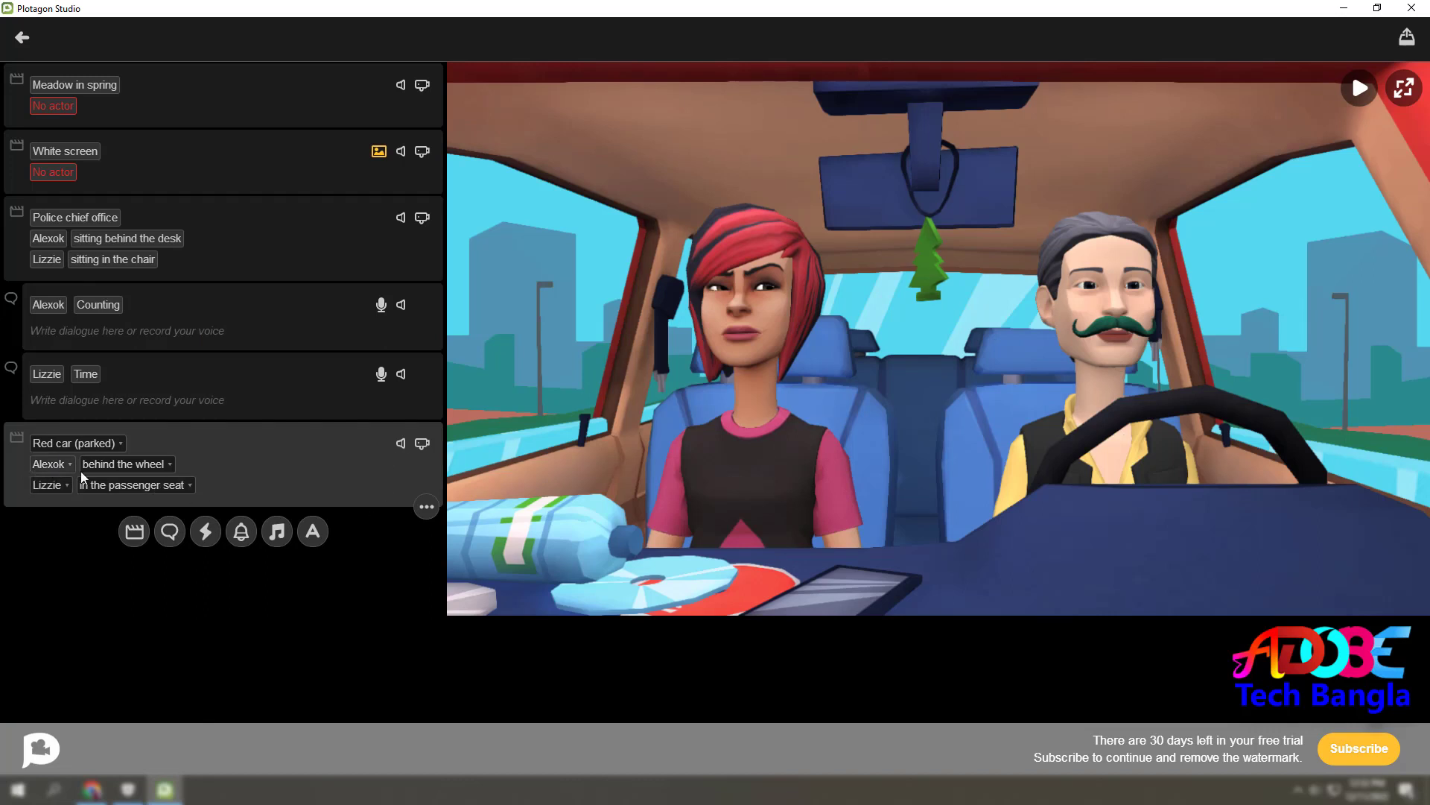
left_click(170, 467)
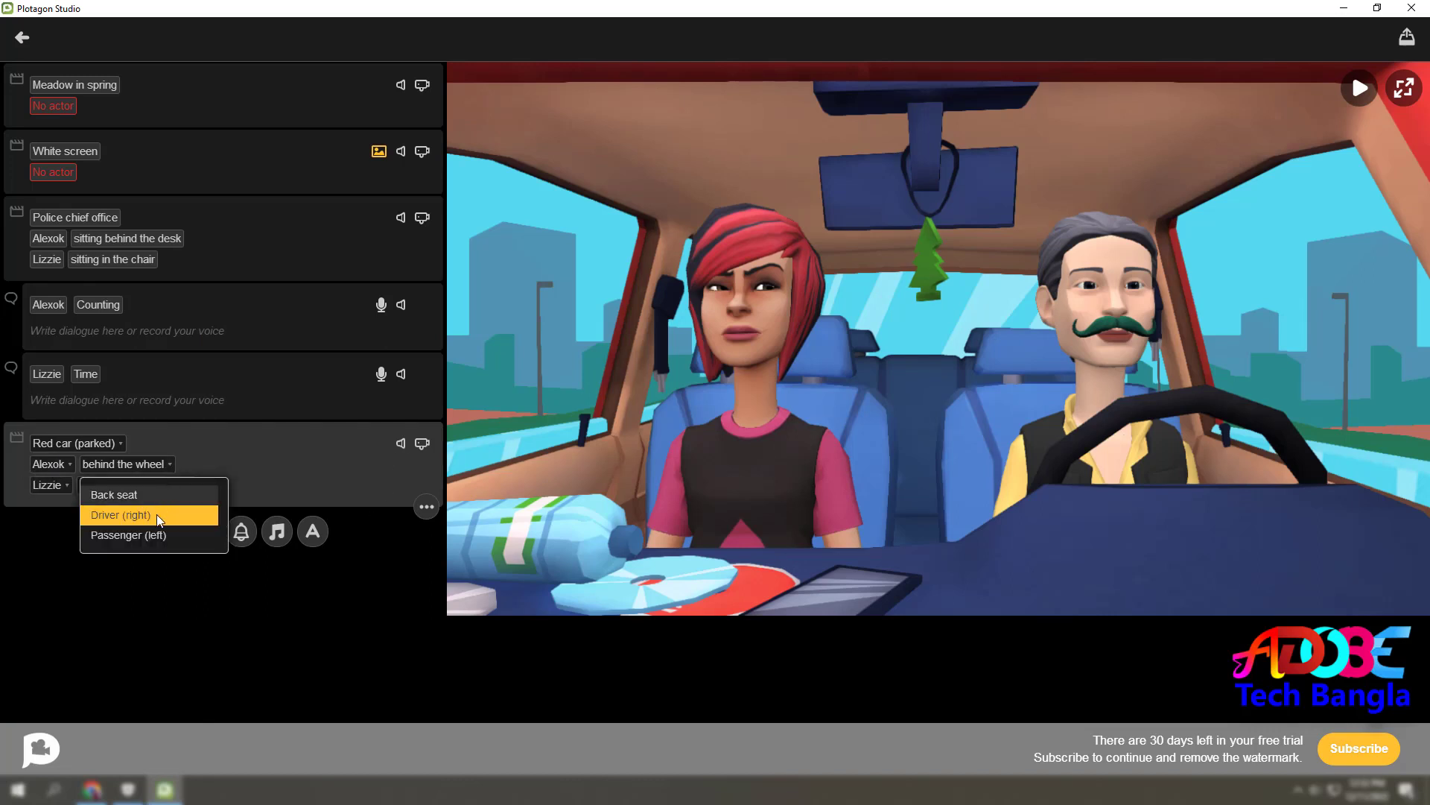
left_click(154, 519)
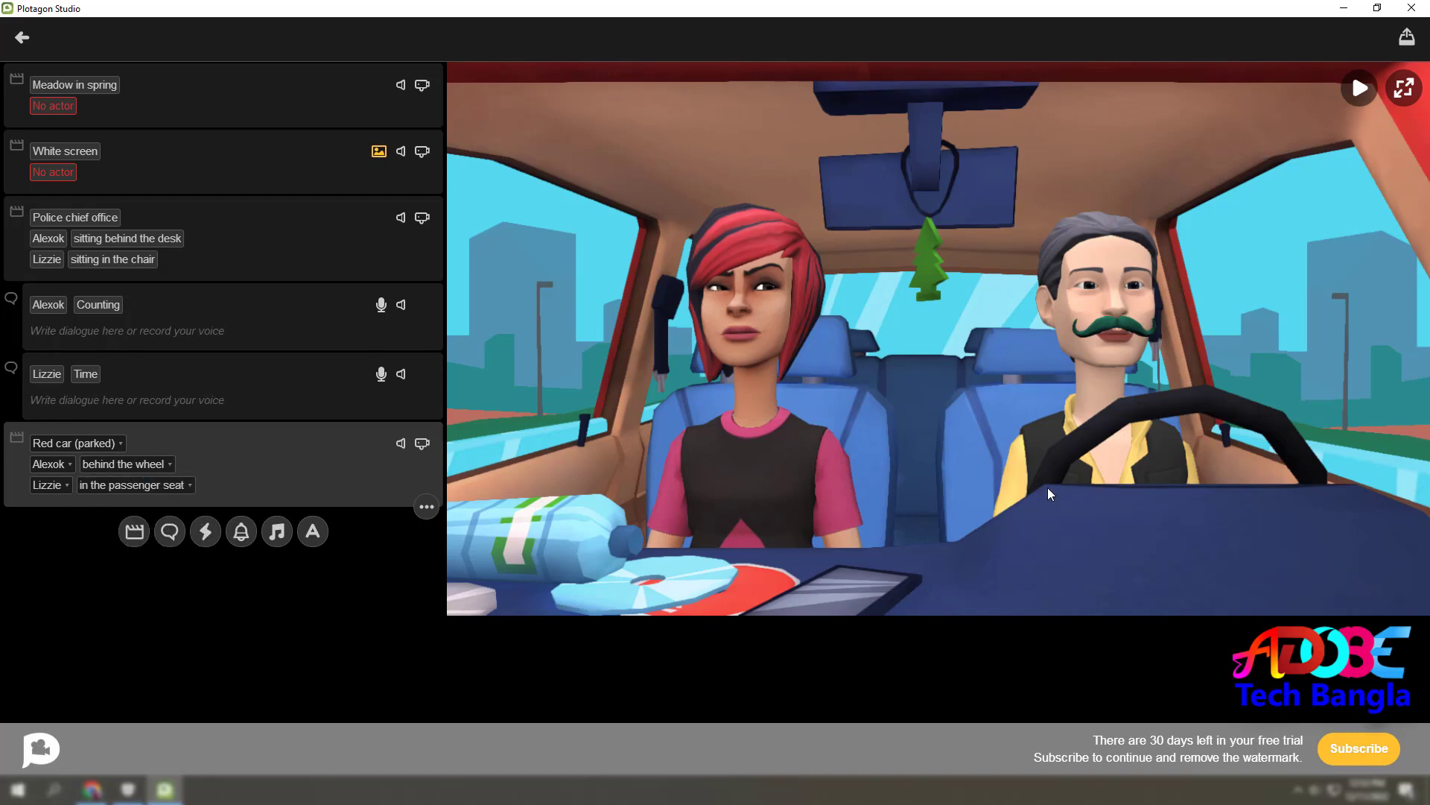
Add a dialogue line for Alexok with the Rage expression in the Red car (parked) scene and preview it.
left_click(171, 535)
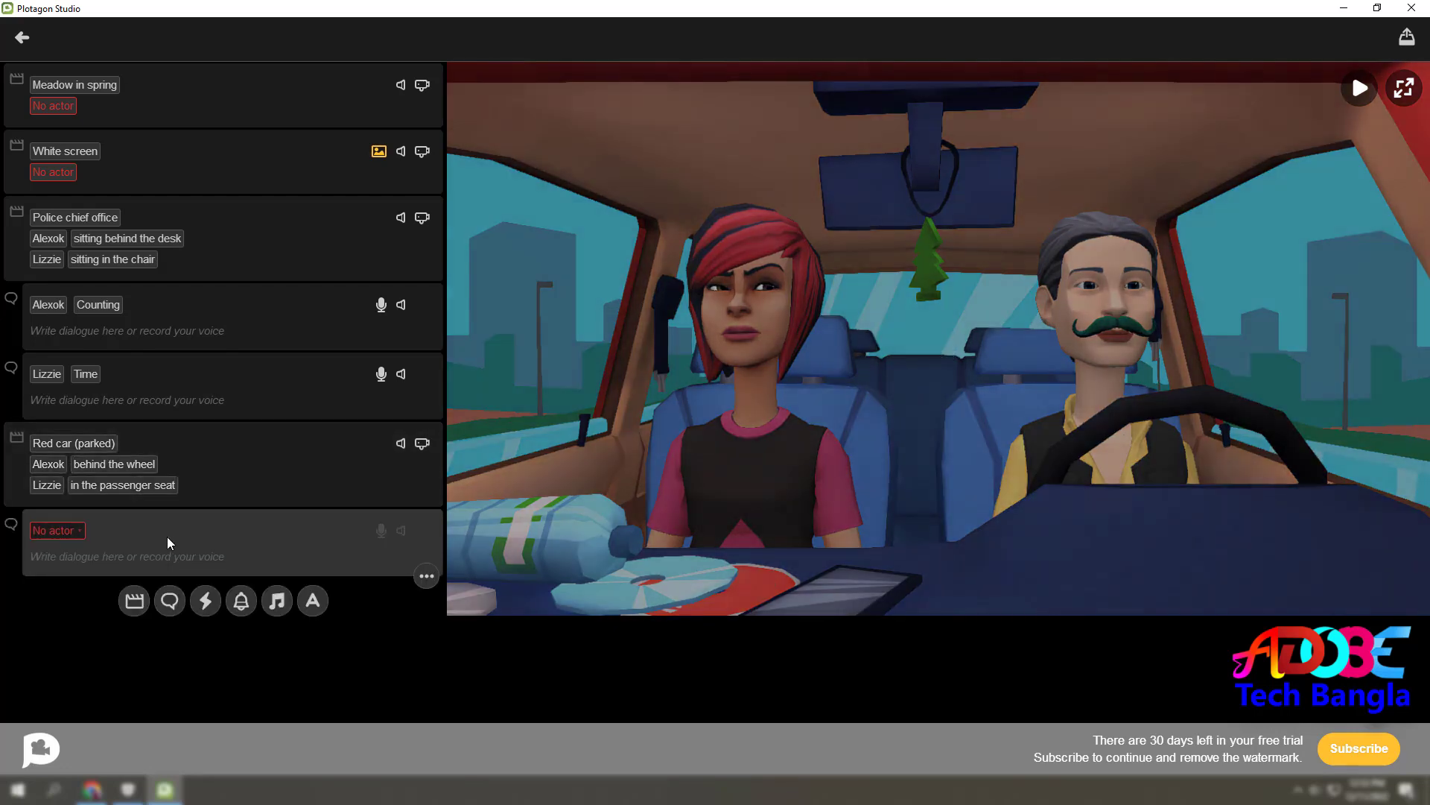
left_click(70, 530)
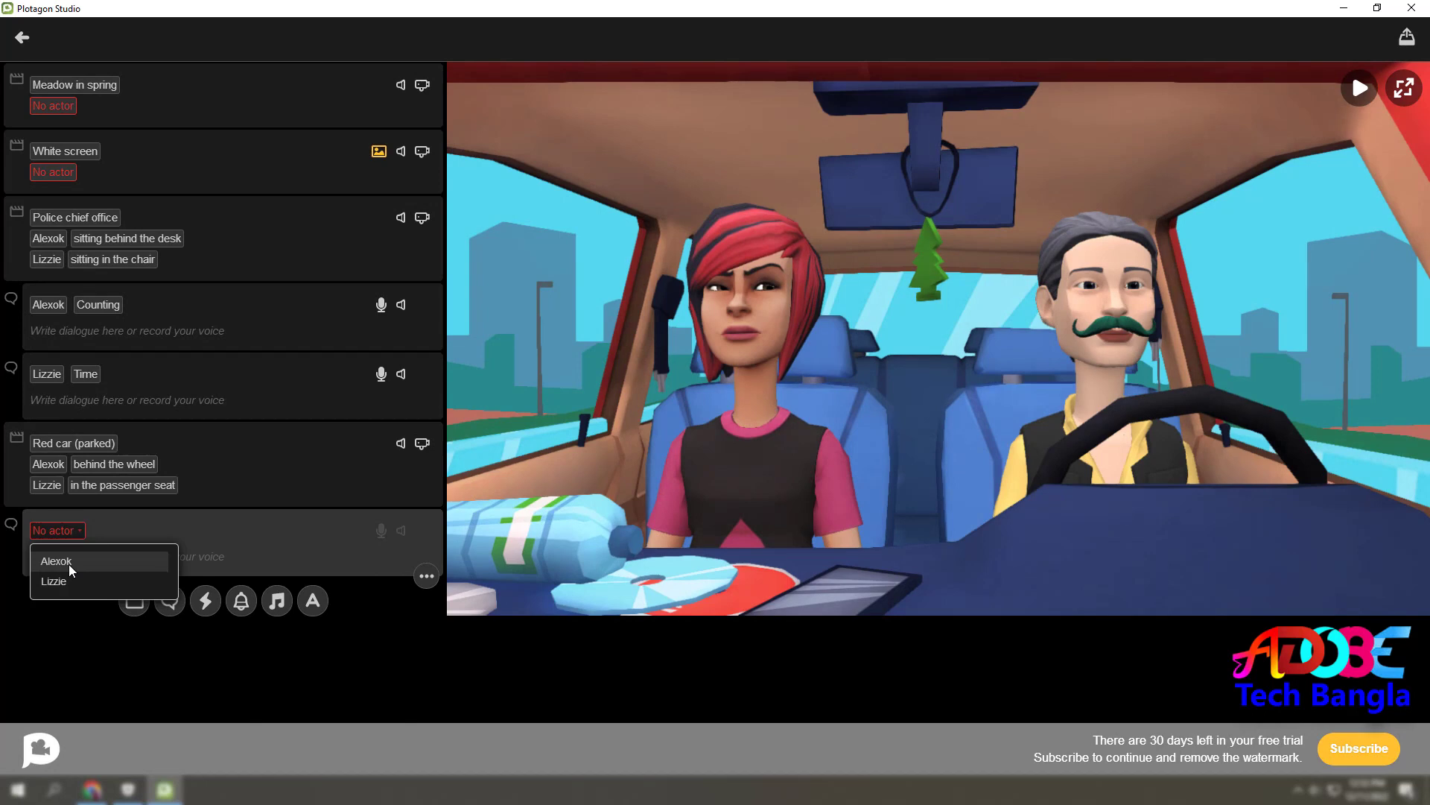
left_click(96, 562)
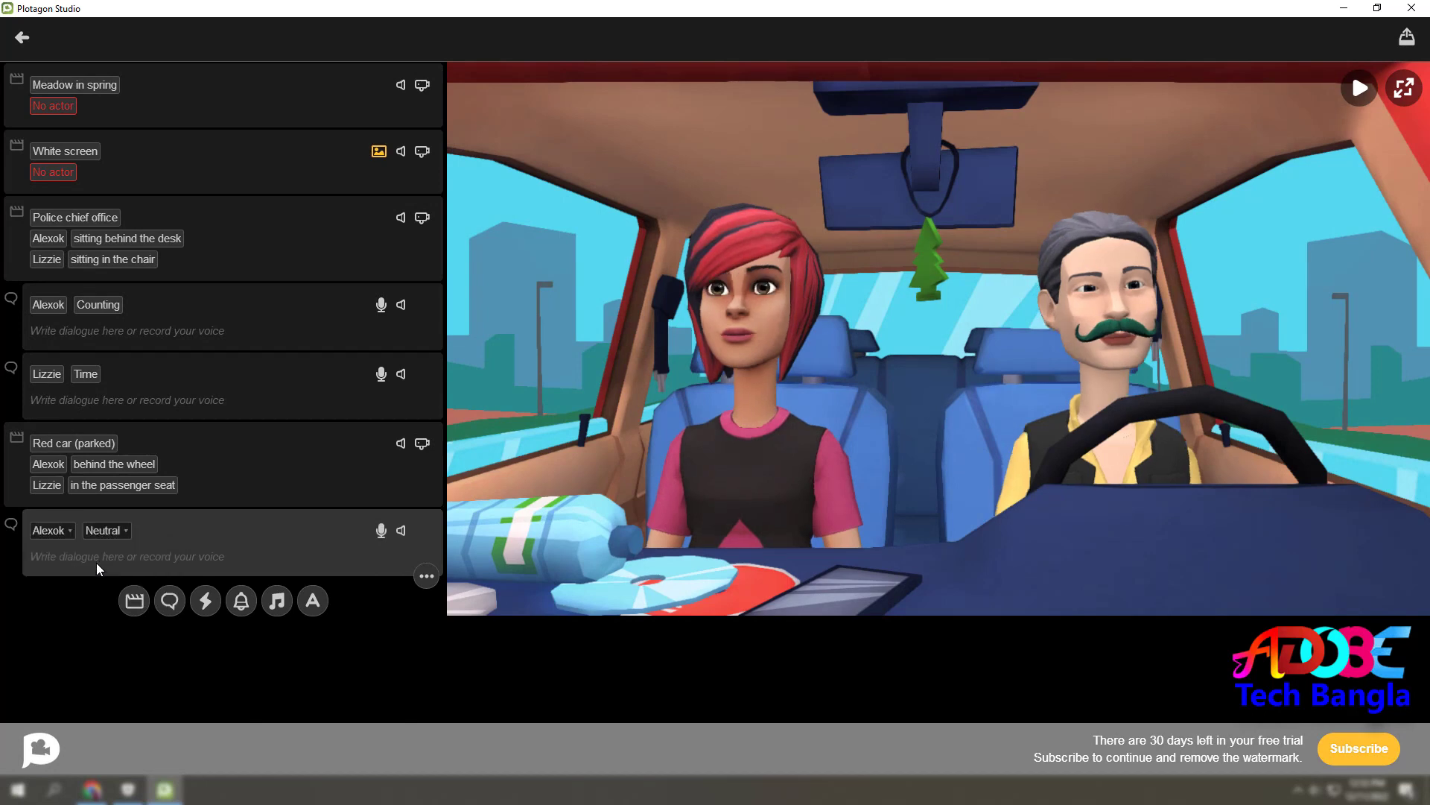
left_click(135, 623)
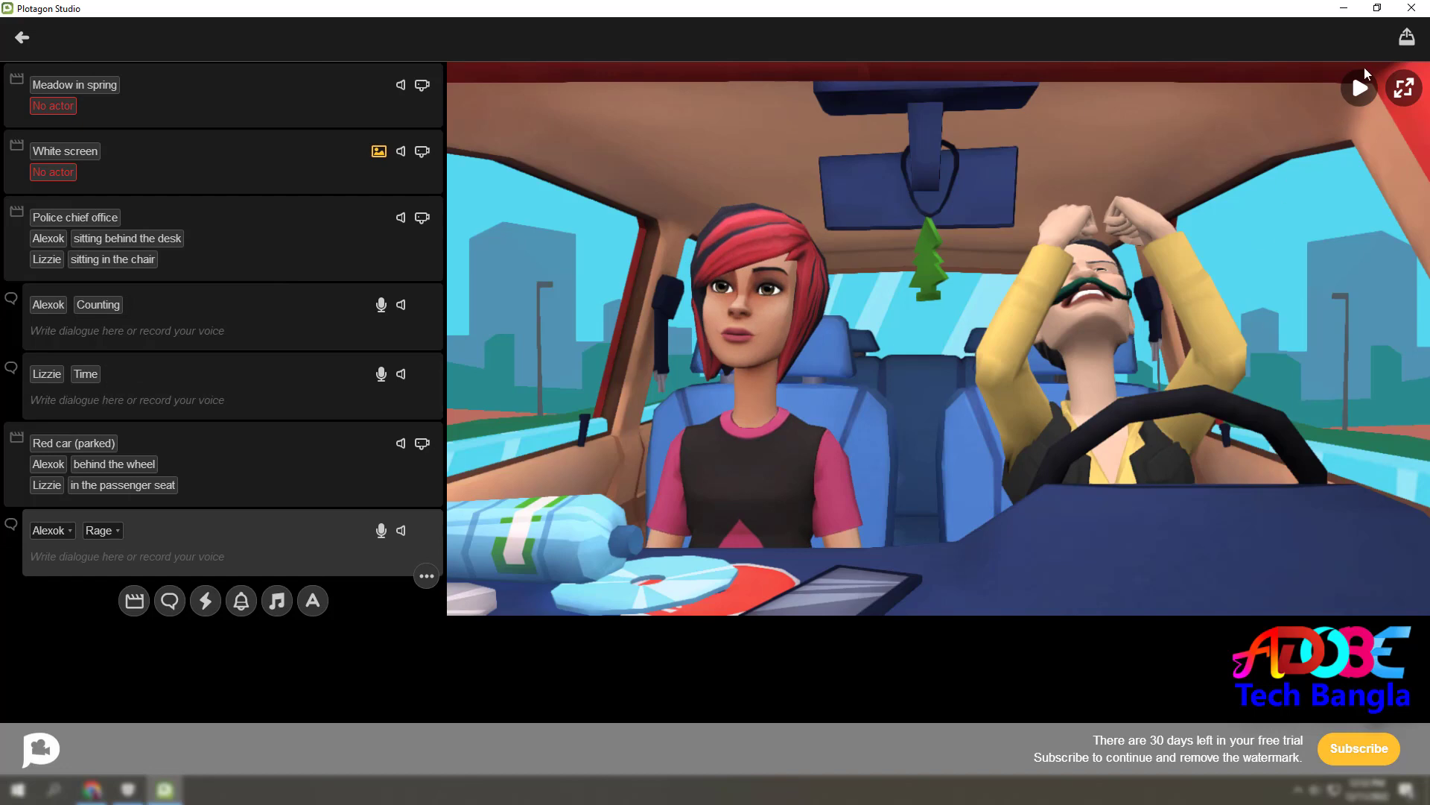
left_click(1361, 92)
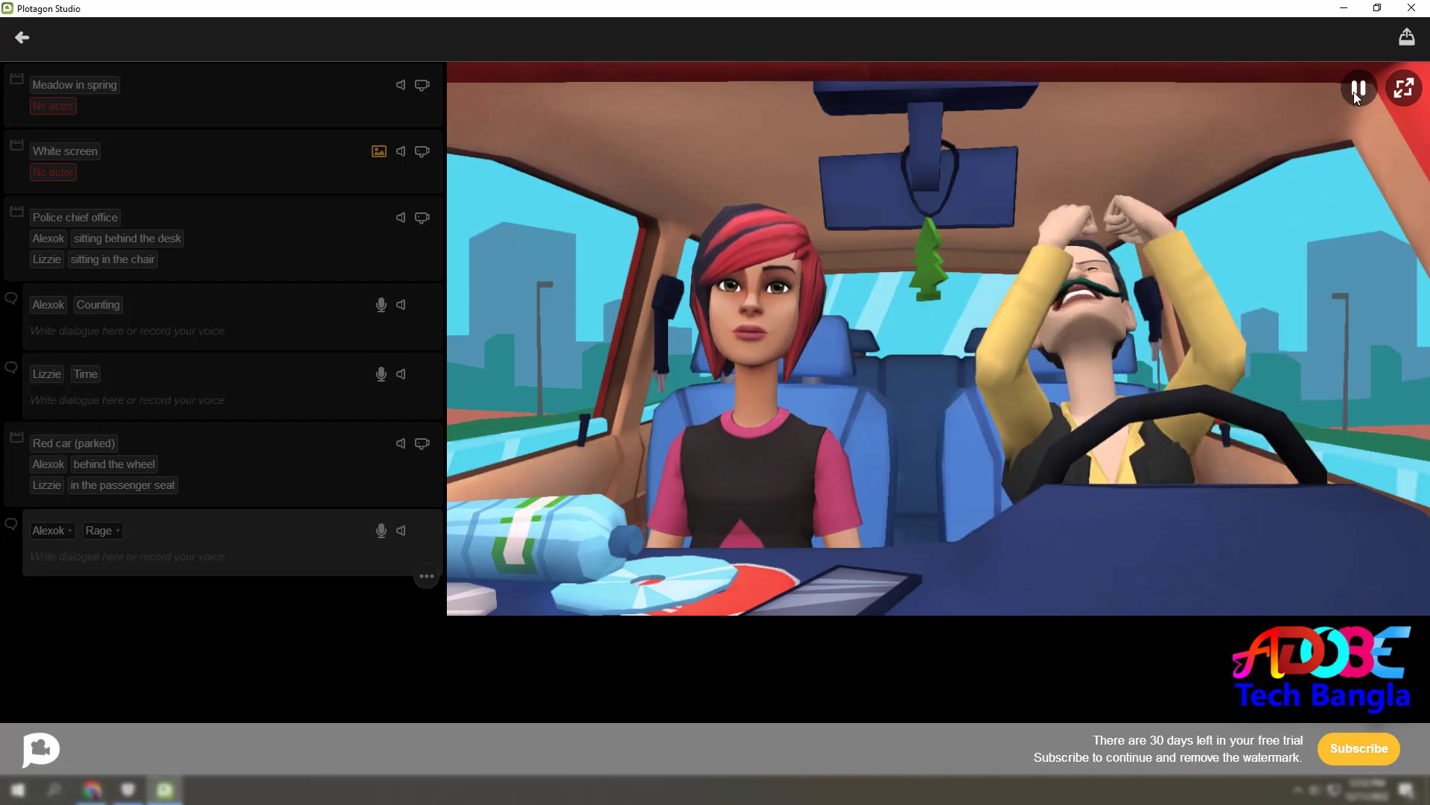
left_click(1357, 91)
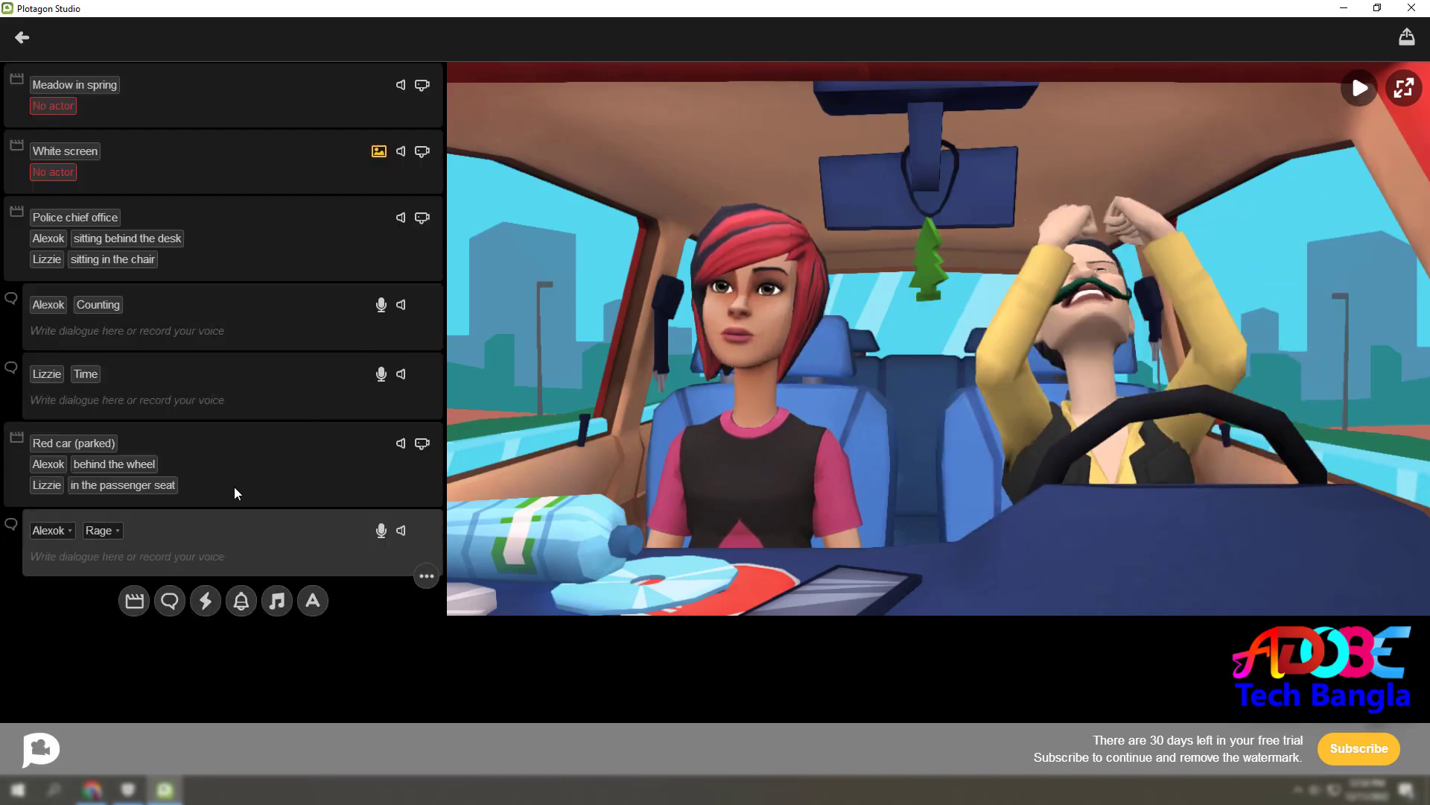
Add a dialogue line for Lizzie with the V-sign expression after Alexok's Rage line and preview it.
left_click(169, 602)
left_click(52, 600)
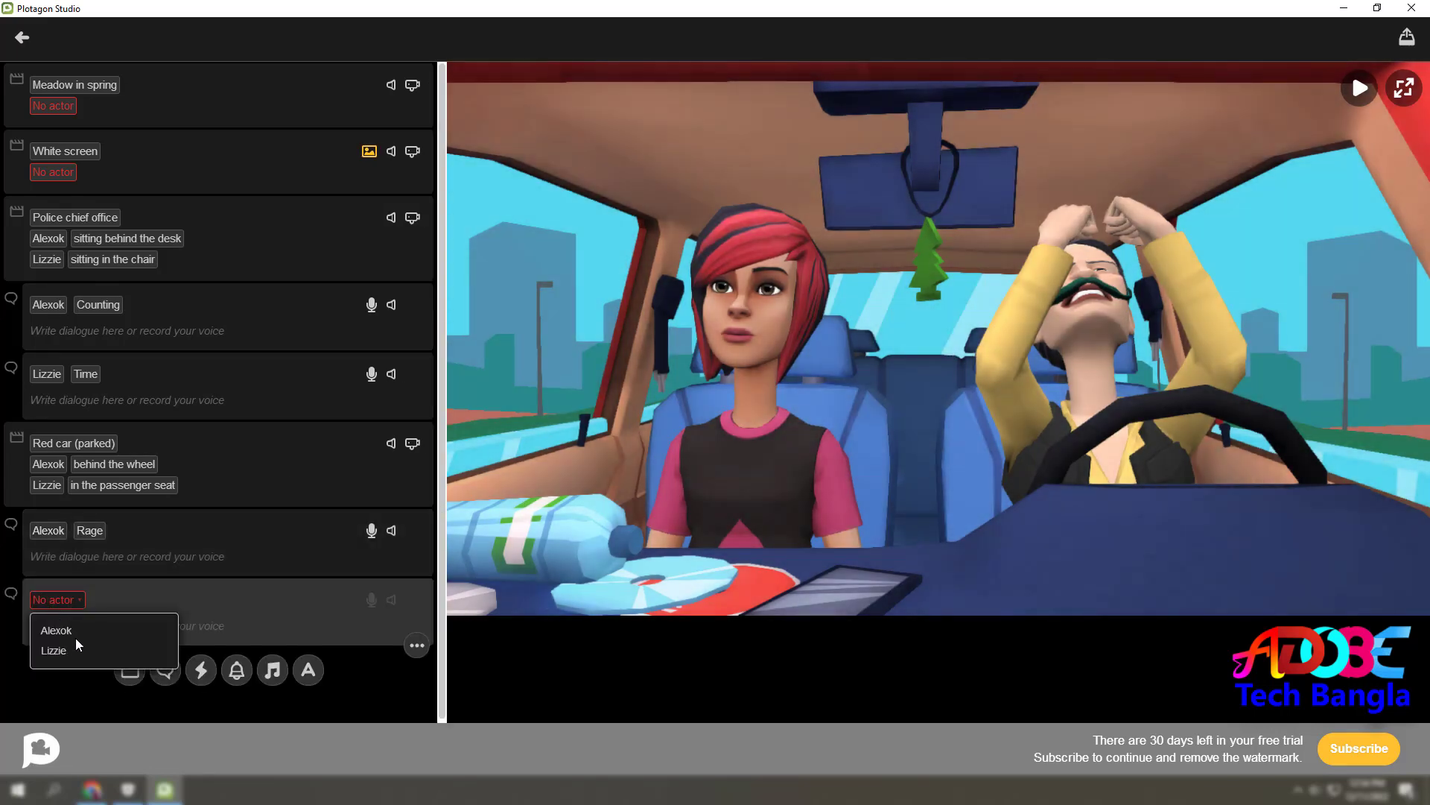
left_click(70, 649)
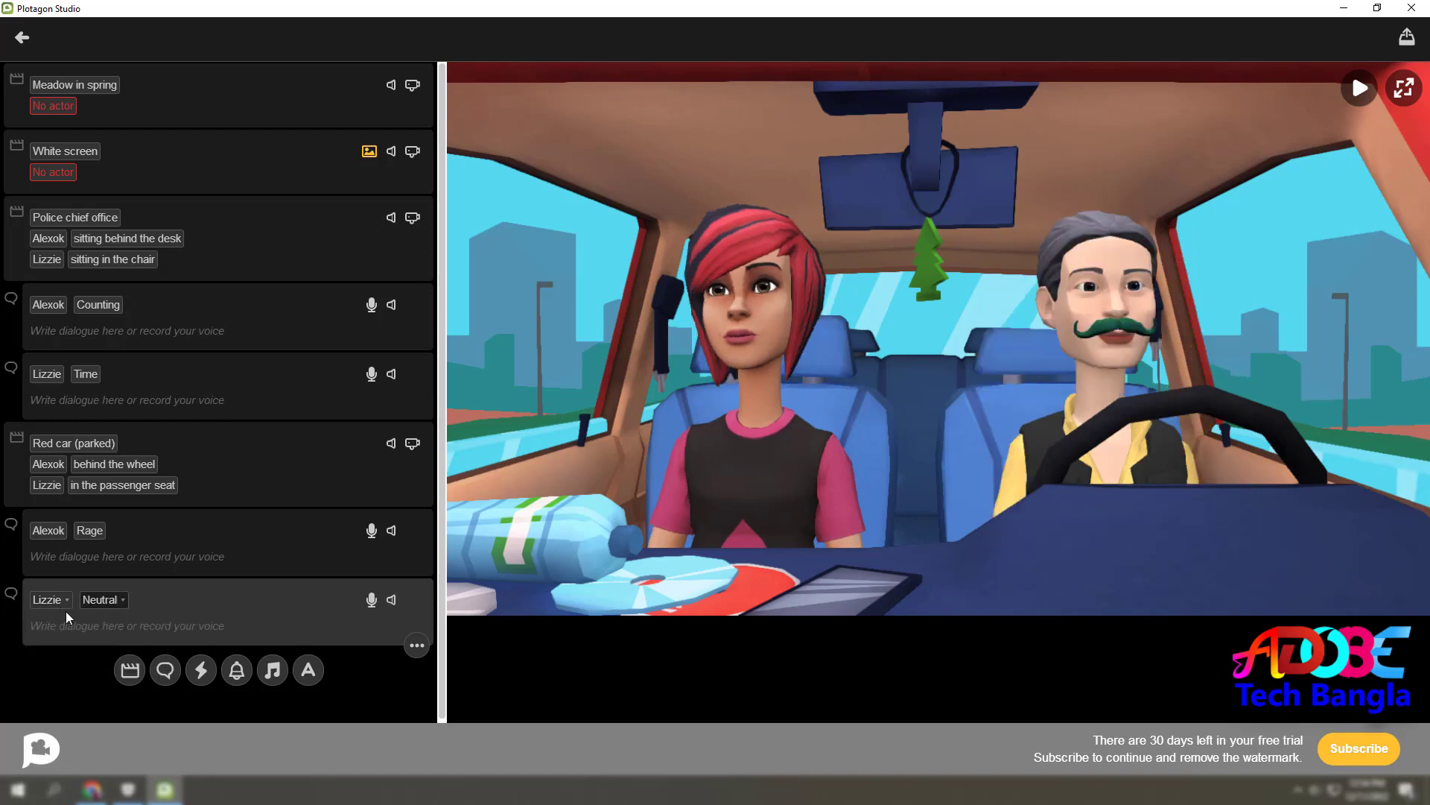
left_click(110, 605)
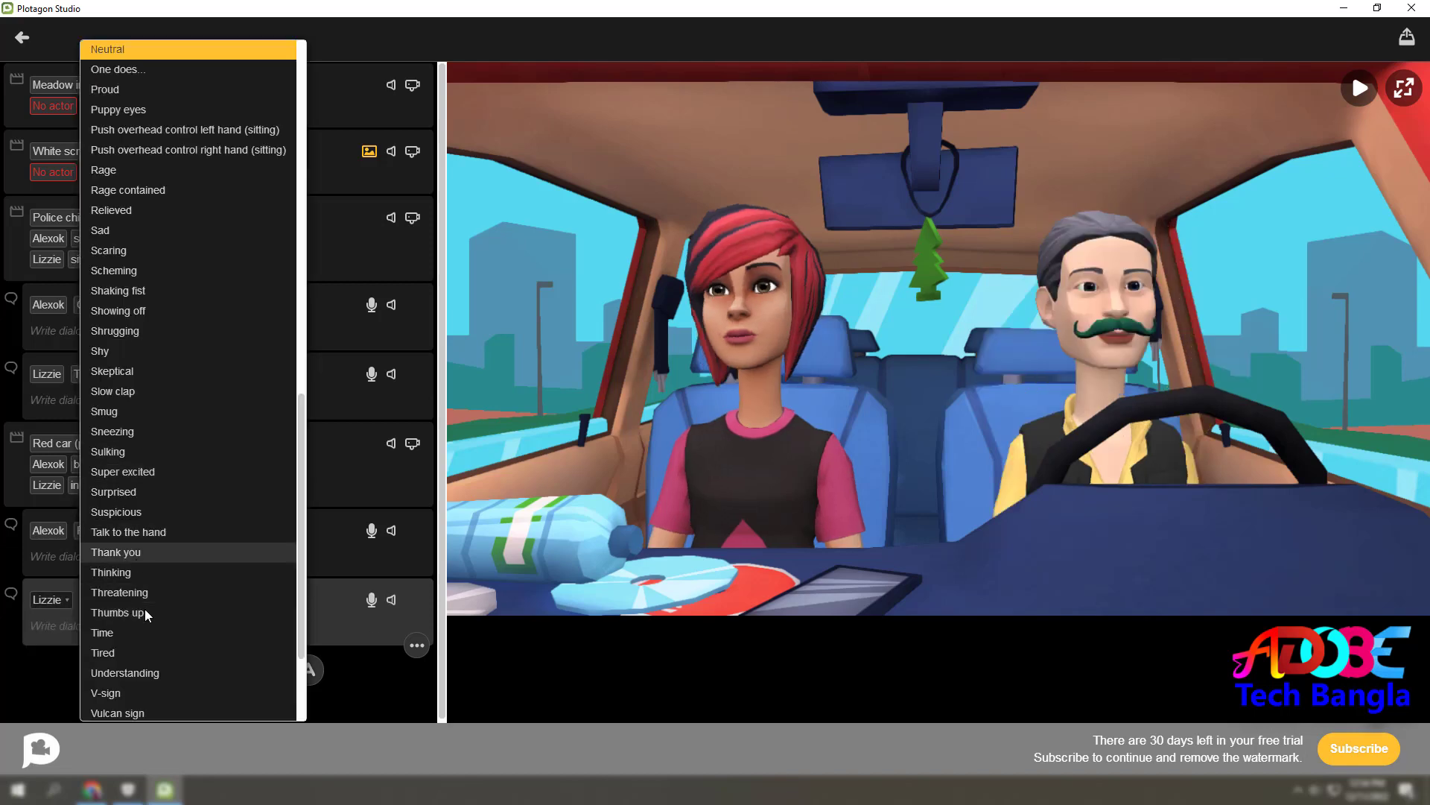
left_click(119, 699)
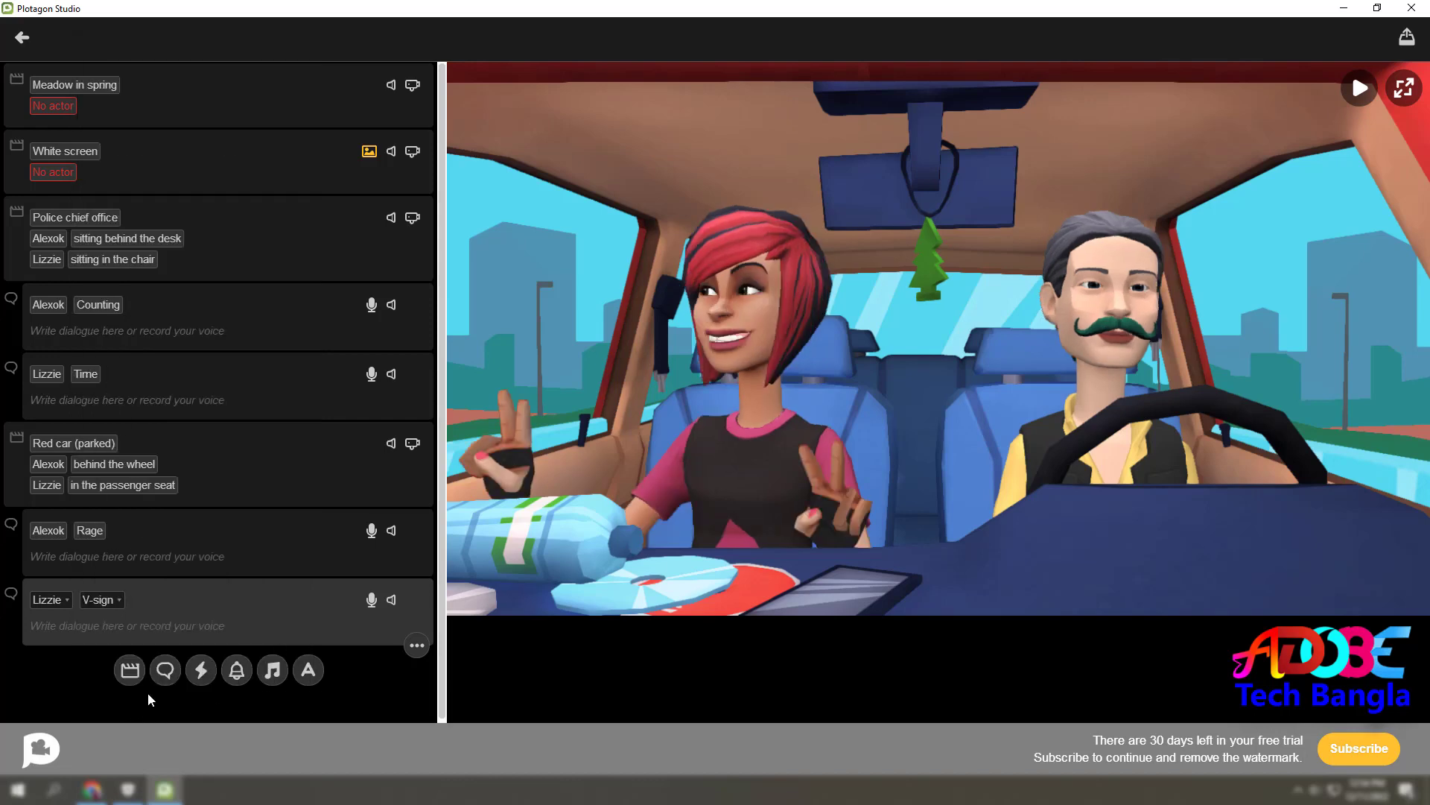
left_click(1360, 94)
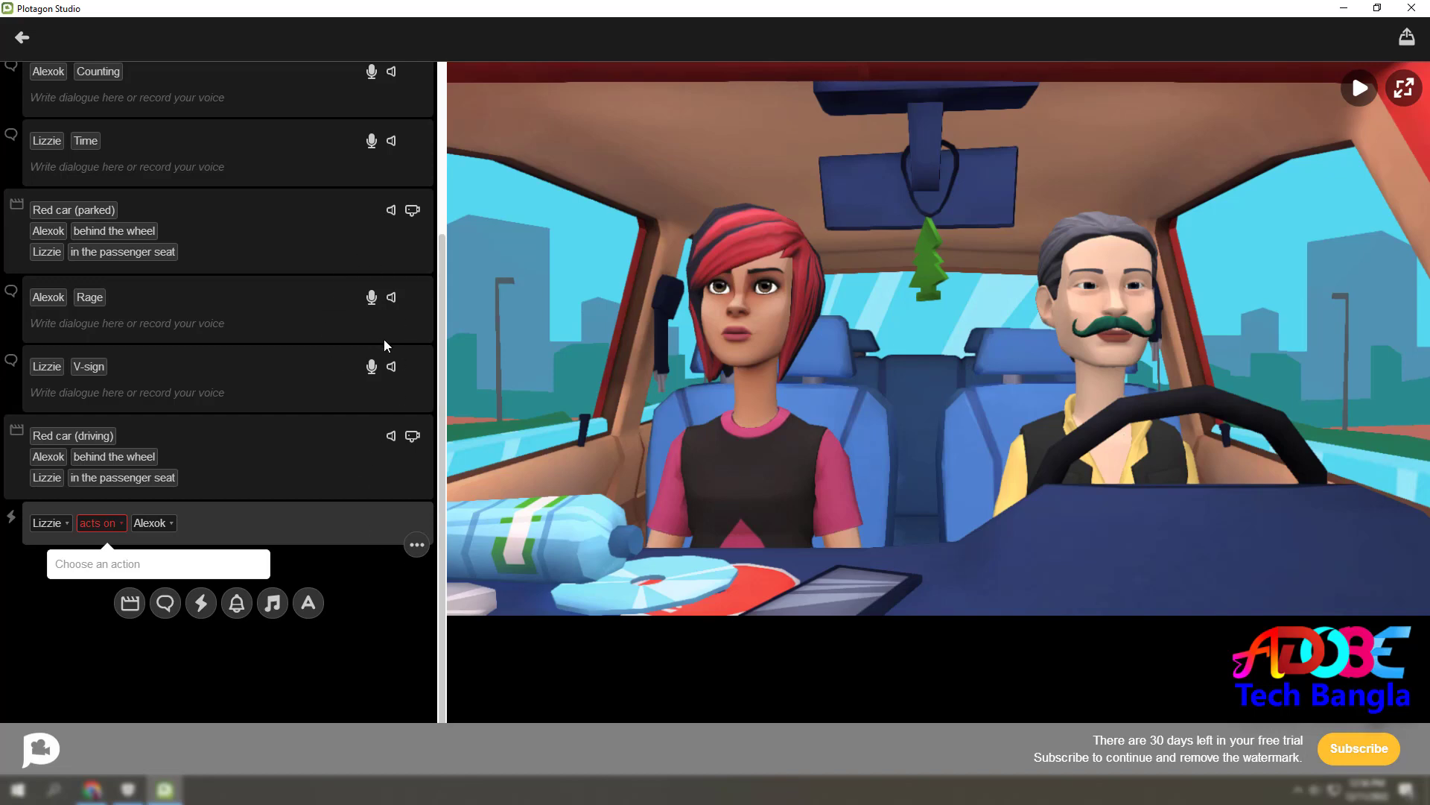
Add a new scene after Red car (driving), using Green screen from the Spaces category.
scroll(310, 448, "up", 3)
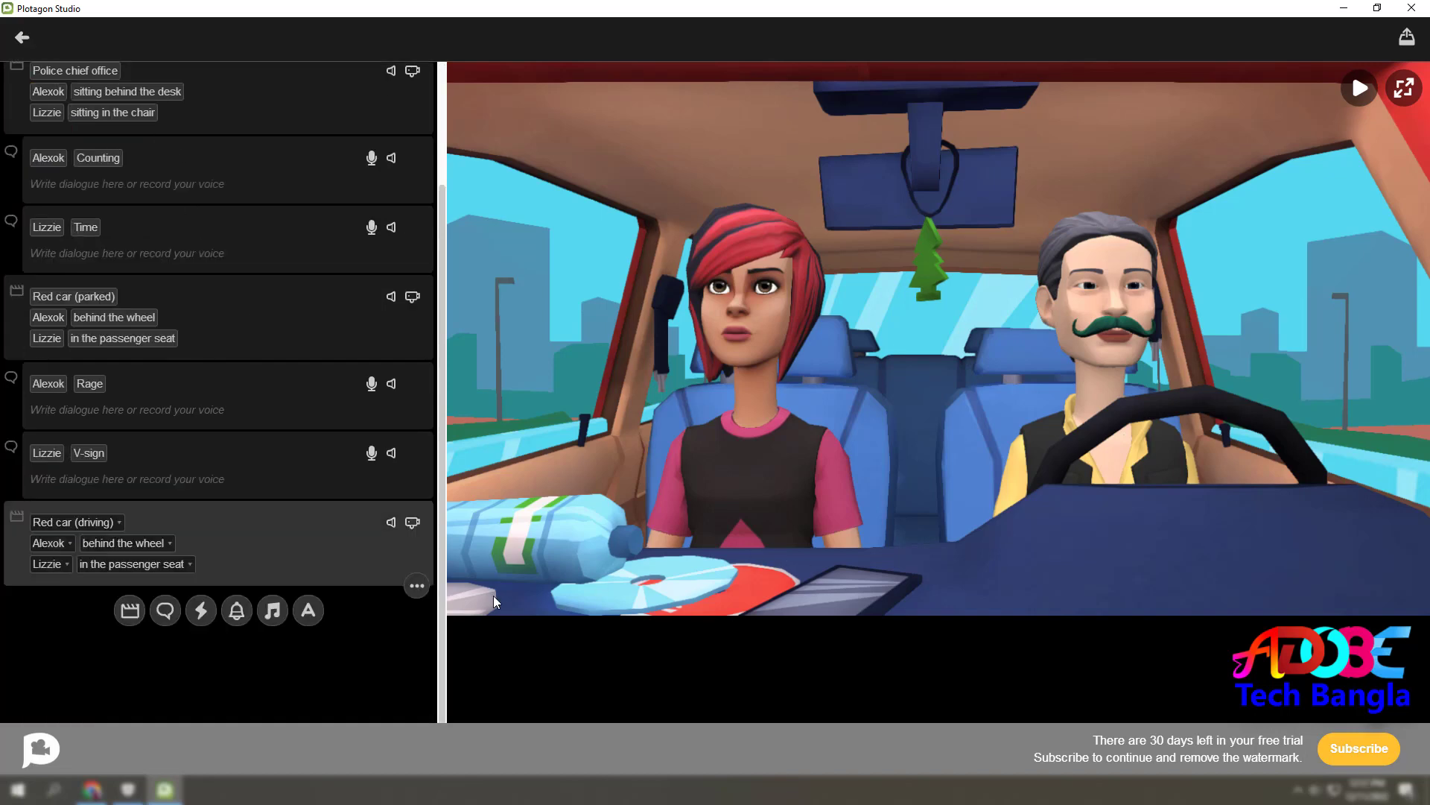
left_click(128, 611)
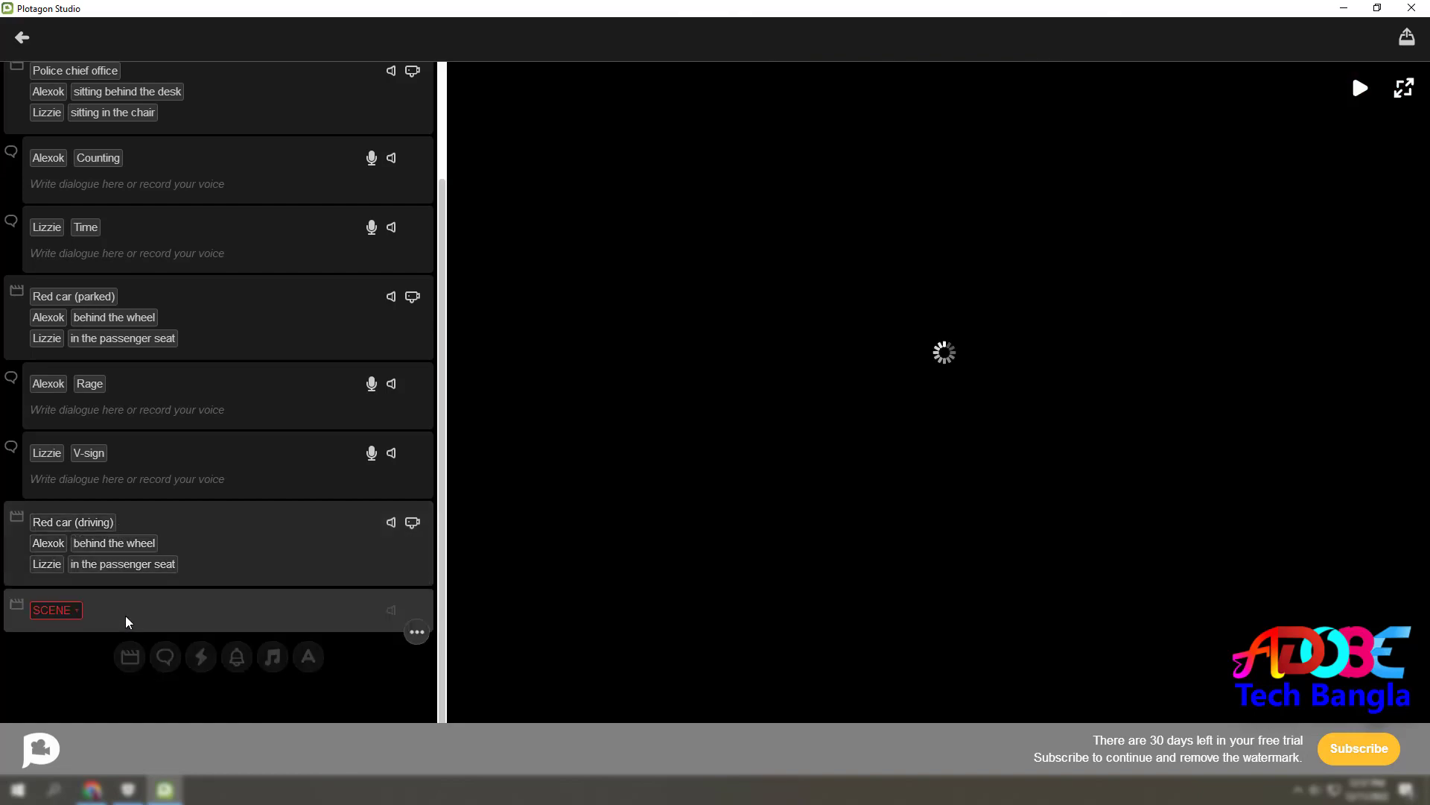
left_click(72, 610)
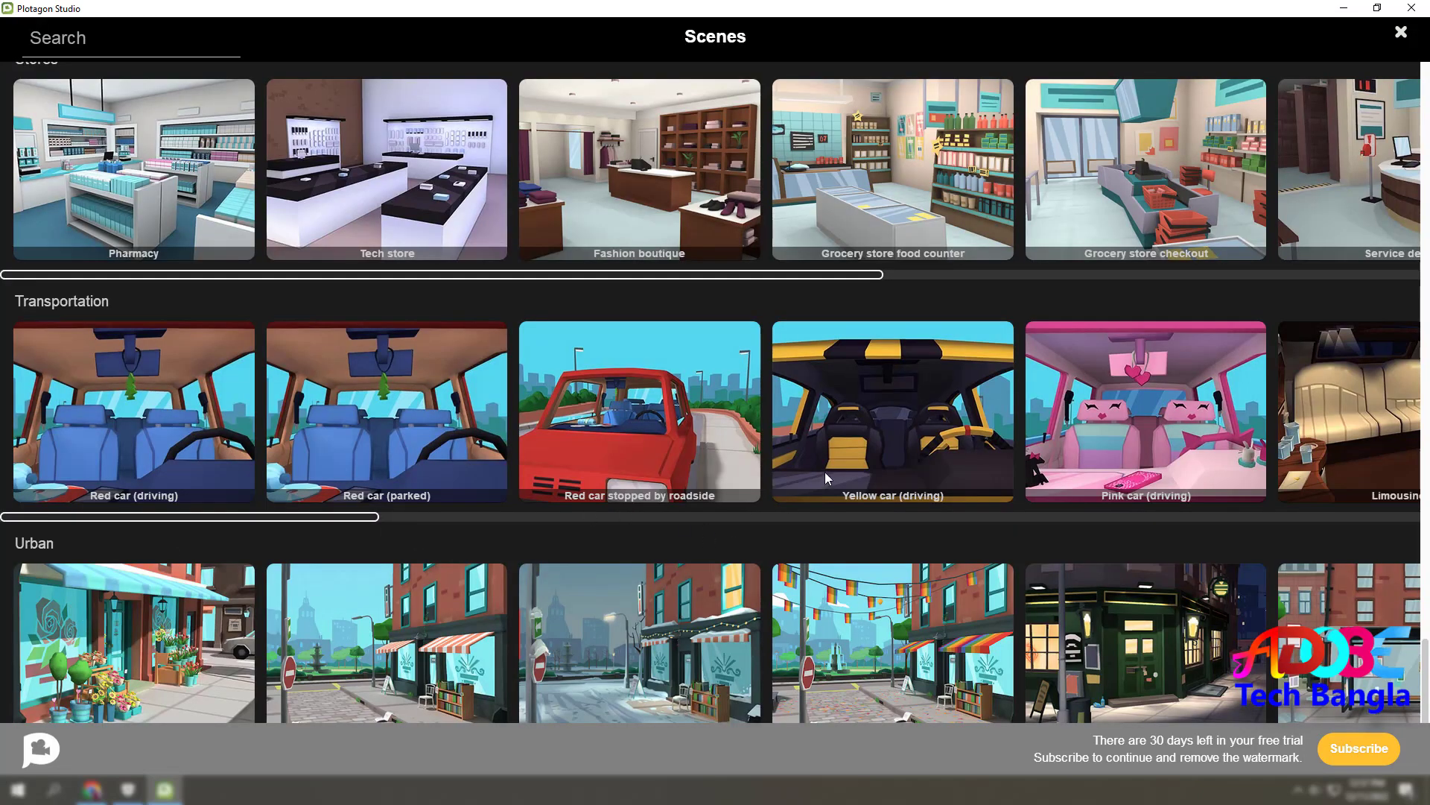
scroll(1347, 517, "up", 10)
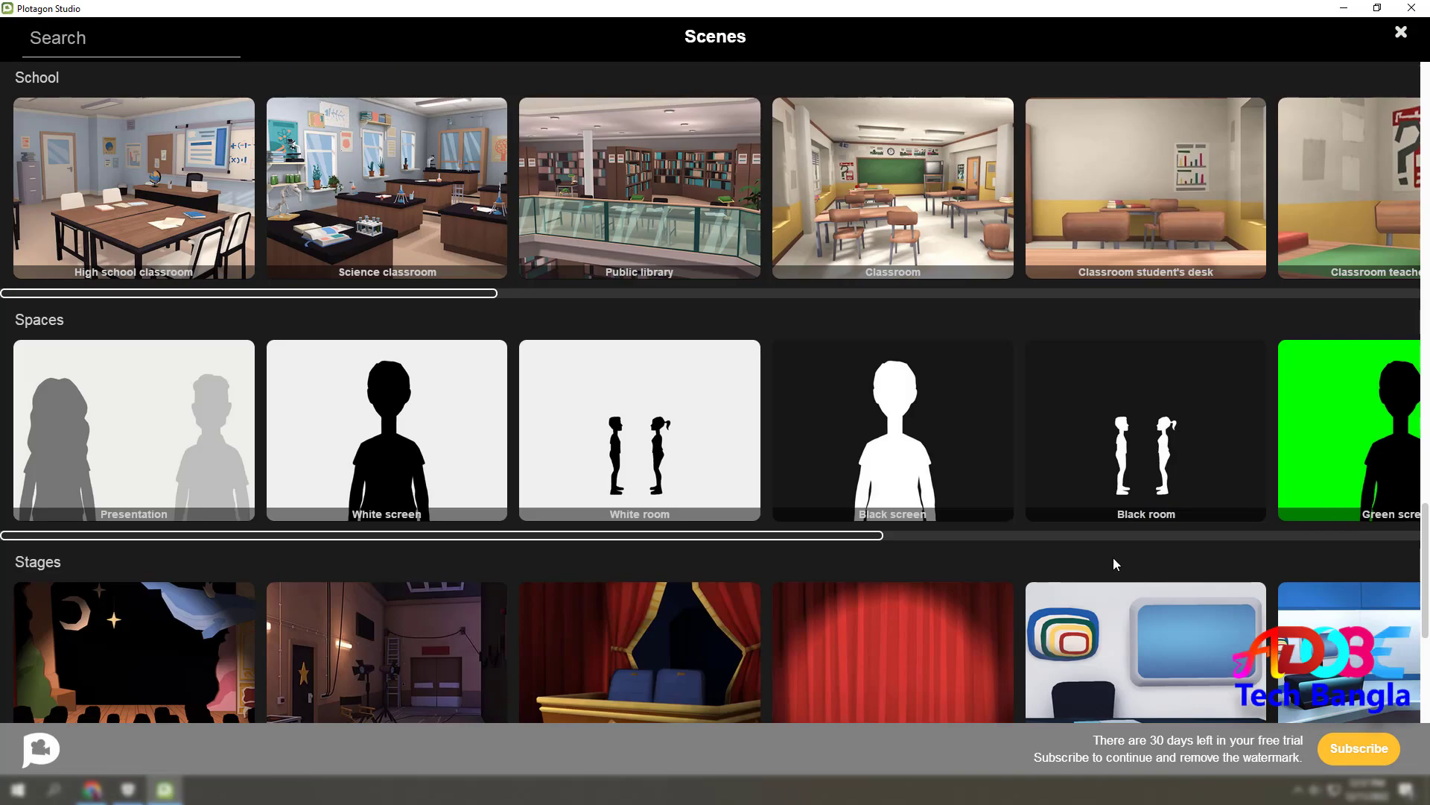
left_click_drag(869, 535, 1145, 538)
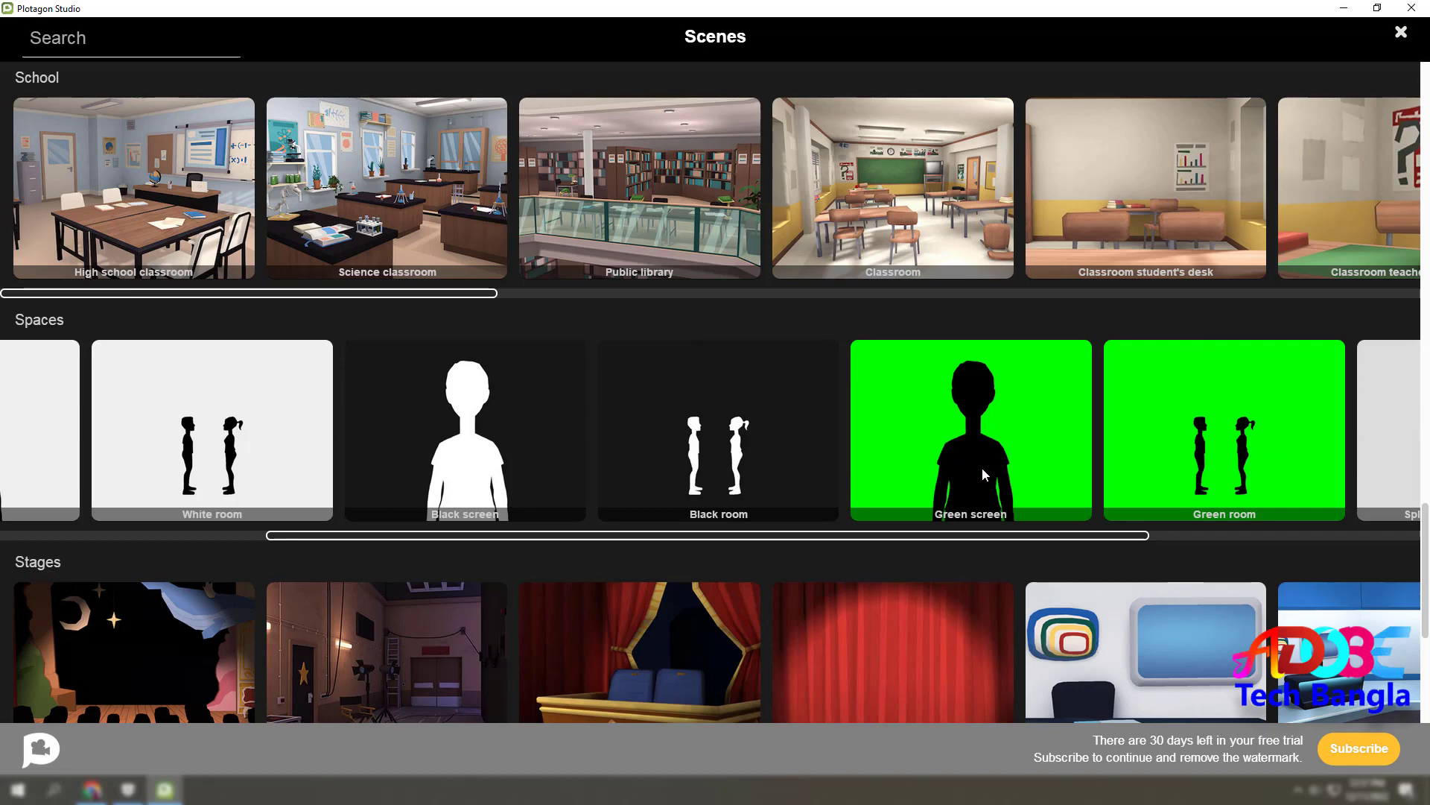
left_click(997, 430)
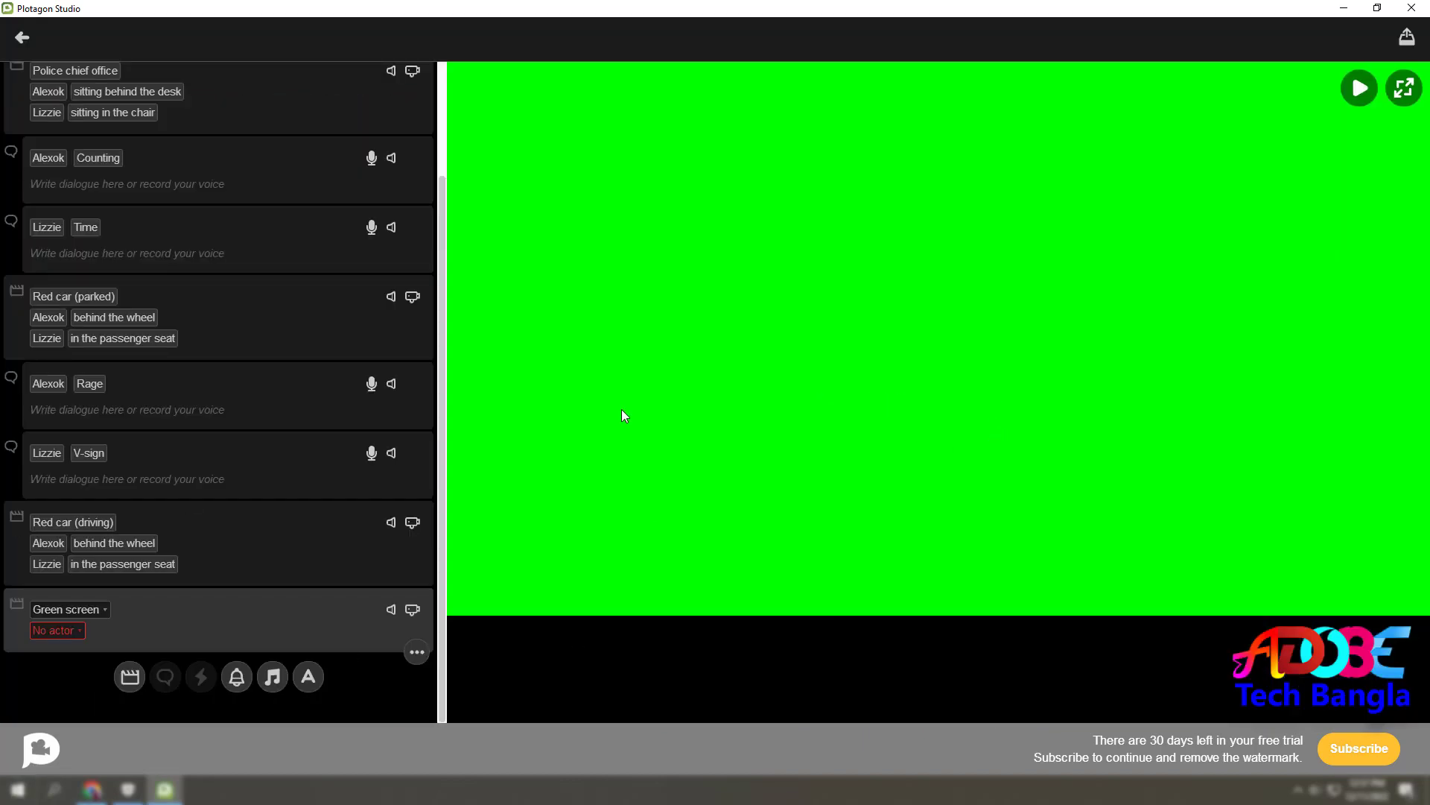
Assign the character Samir as the actor of the Green screen scene.
left_click(70, 630)
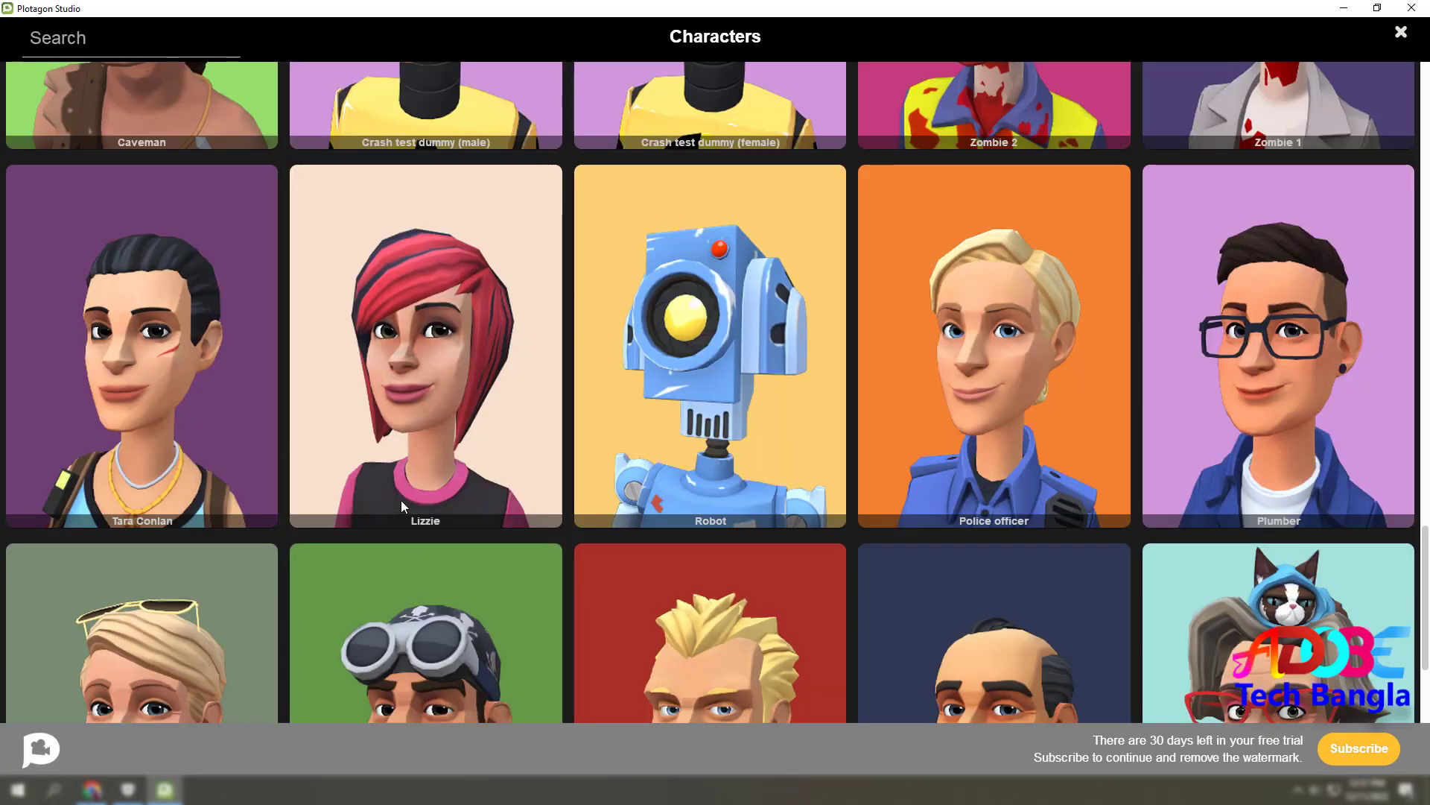
scroll(401, 506, "up", 5)
scroll(514, 499, "up", 4)
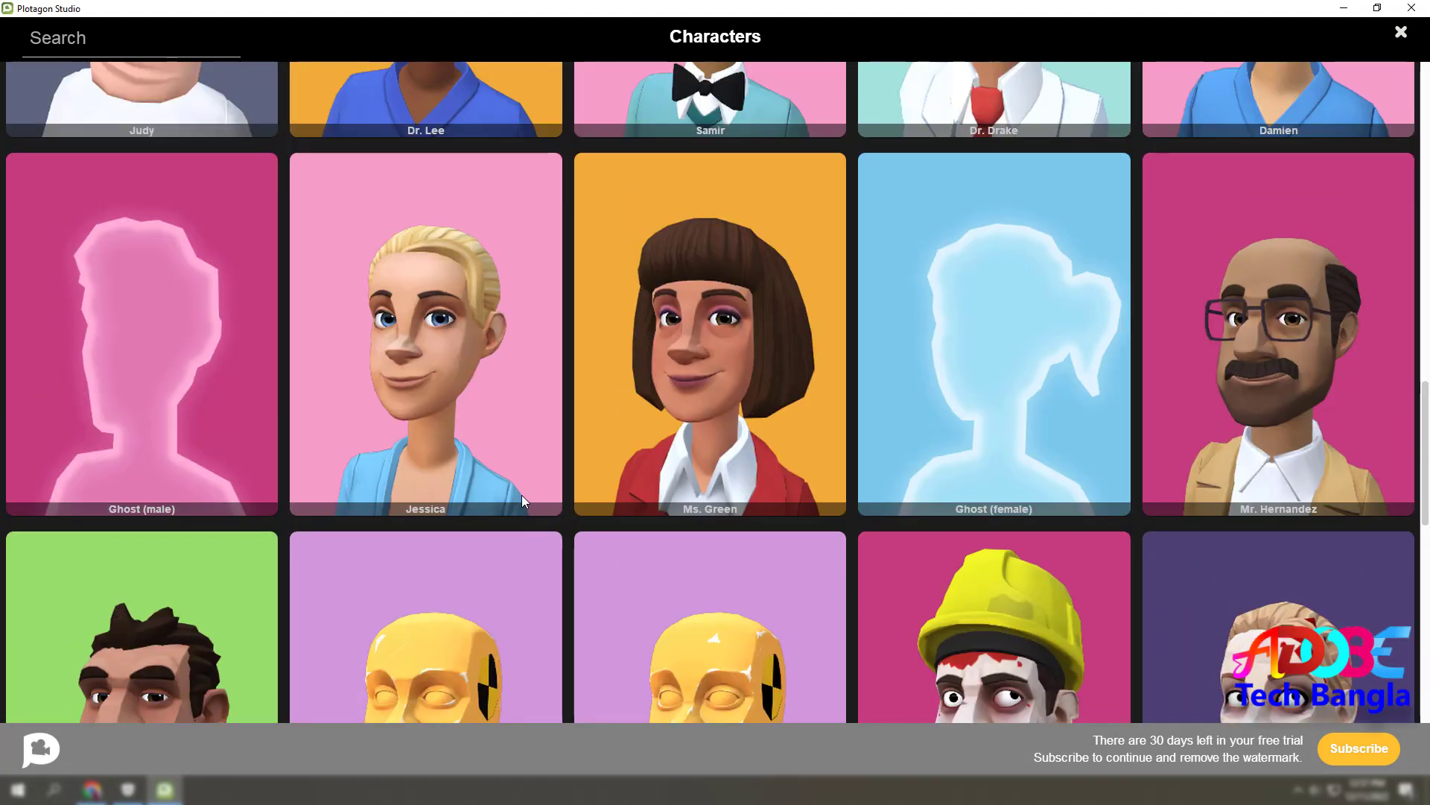
scroll(522, 495, "up", 3)
left_click(656, 216)
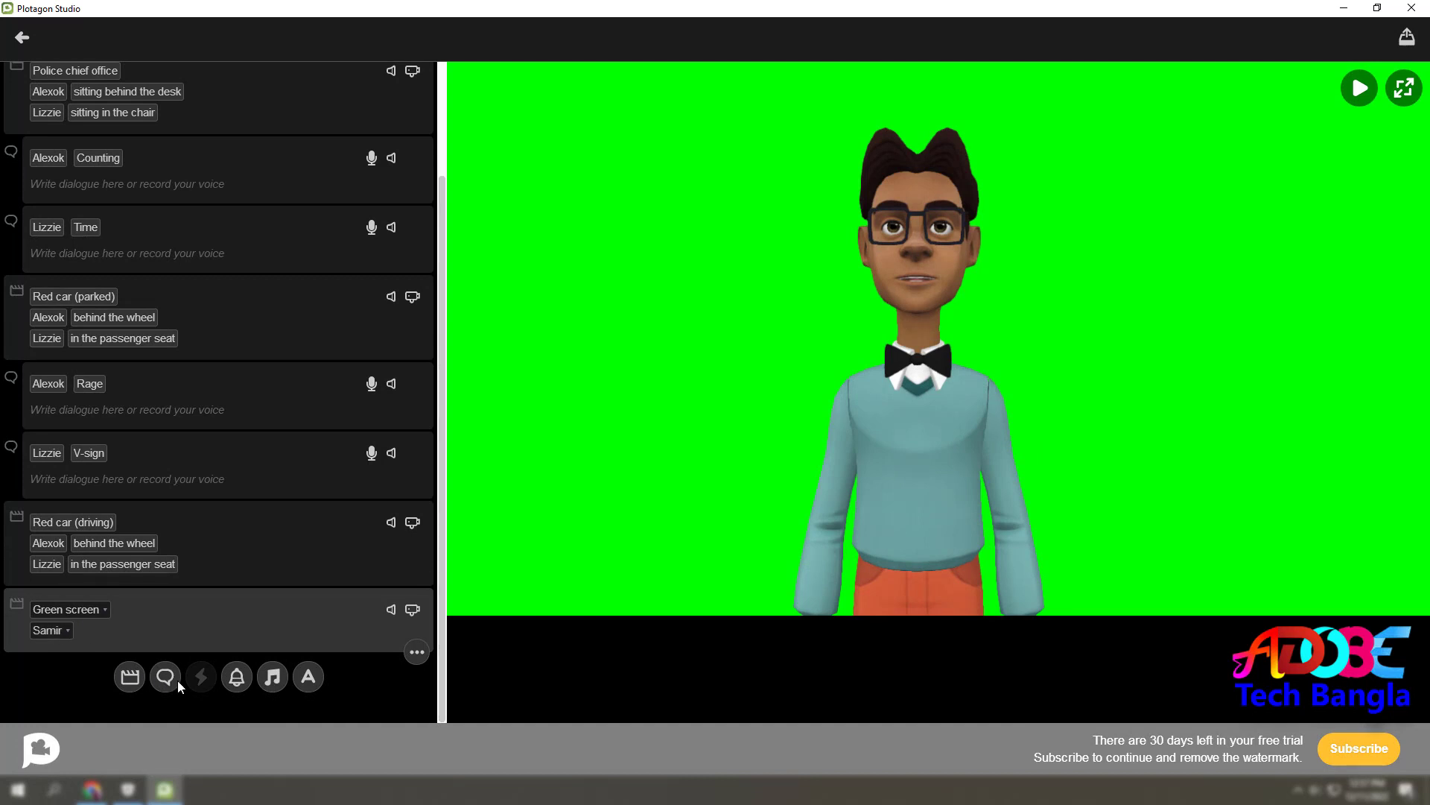
Add a dialogue line for Samir with the Skeptical expression and preview it.
left_click(172, 680)
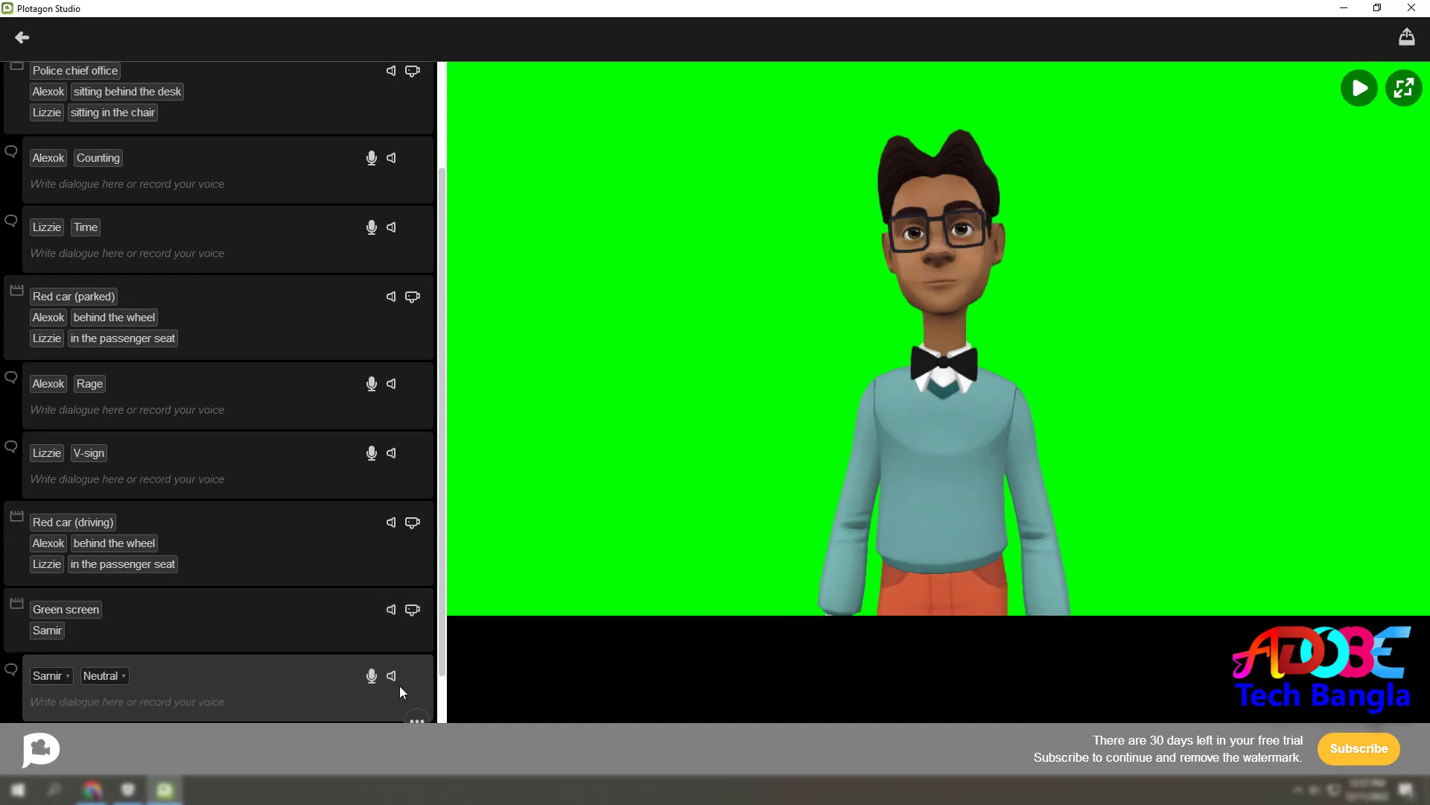
scroll(373, 682, "down", 2)
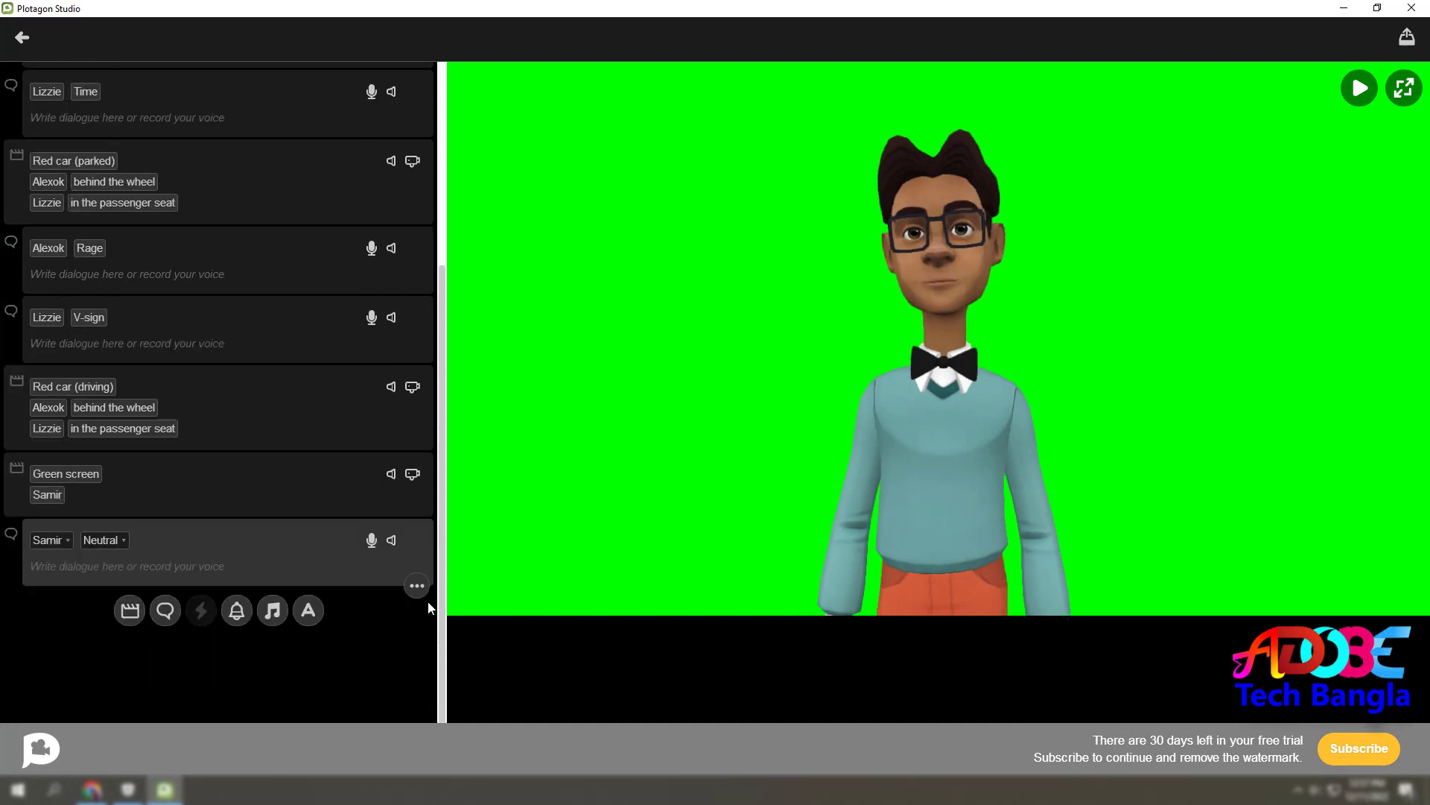
left_click(106, 539)
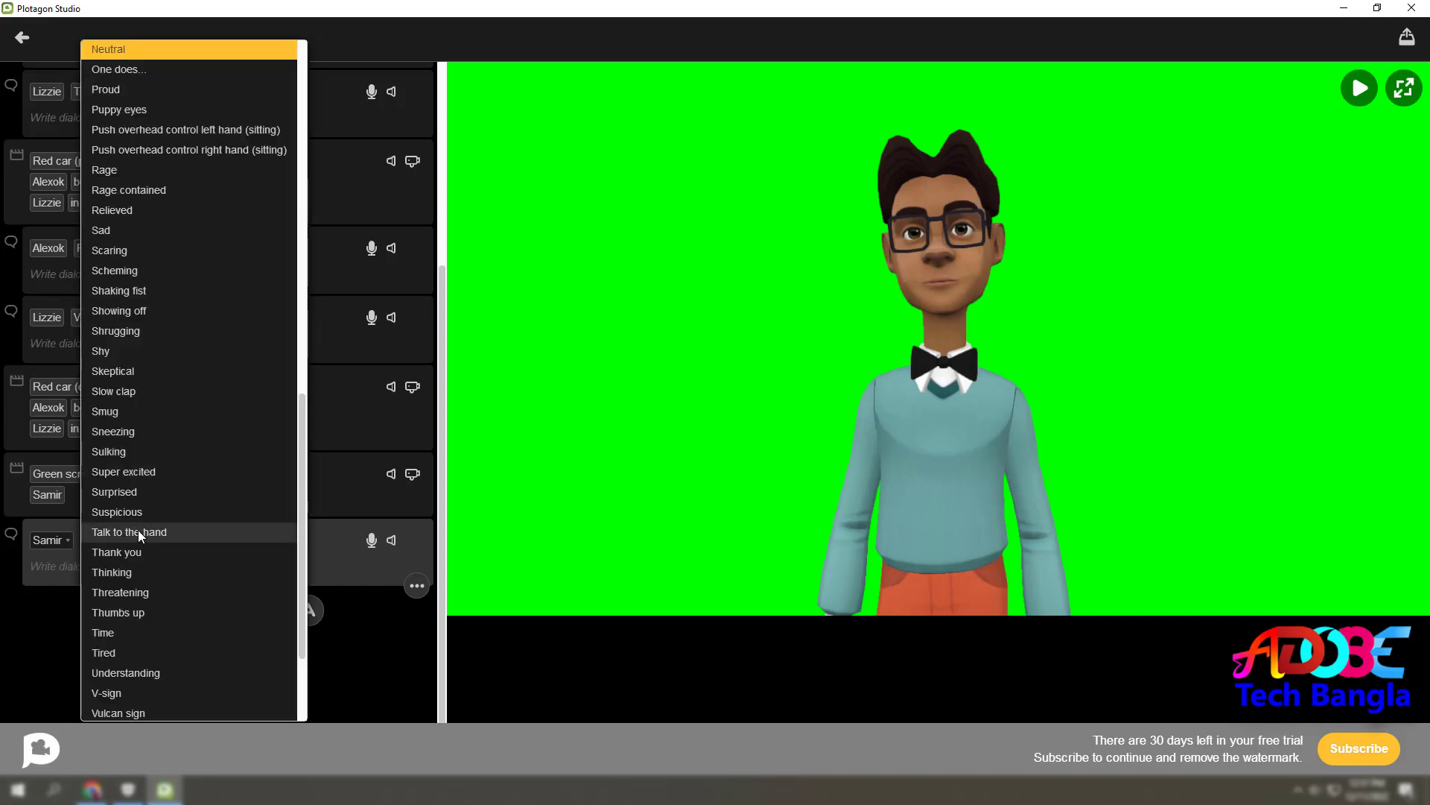
left_click(158, 368)
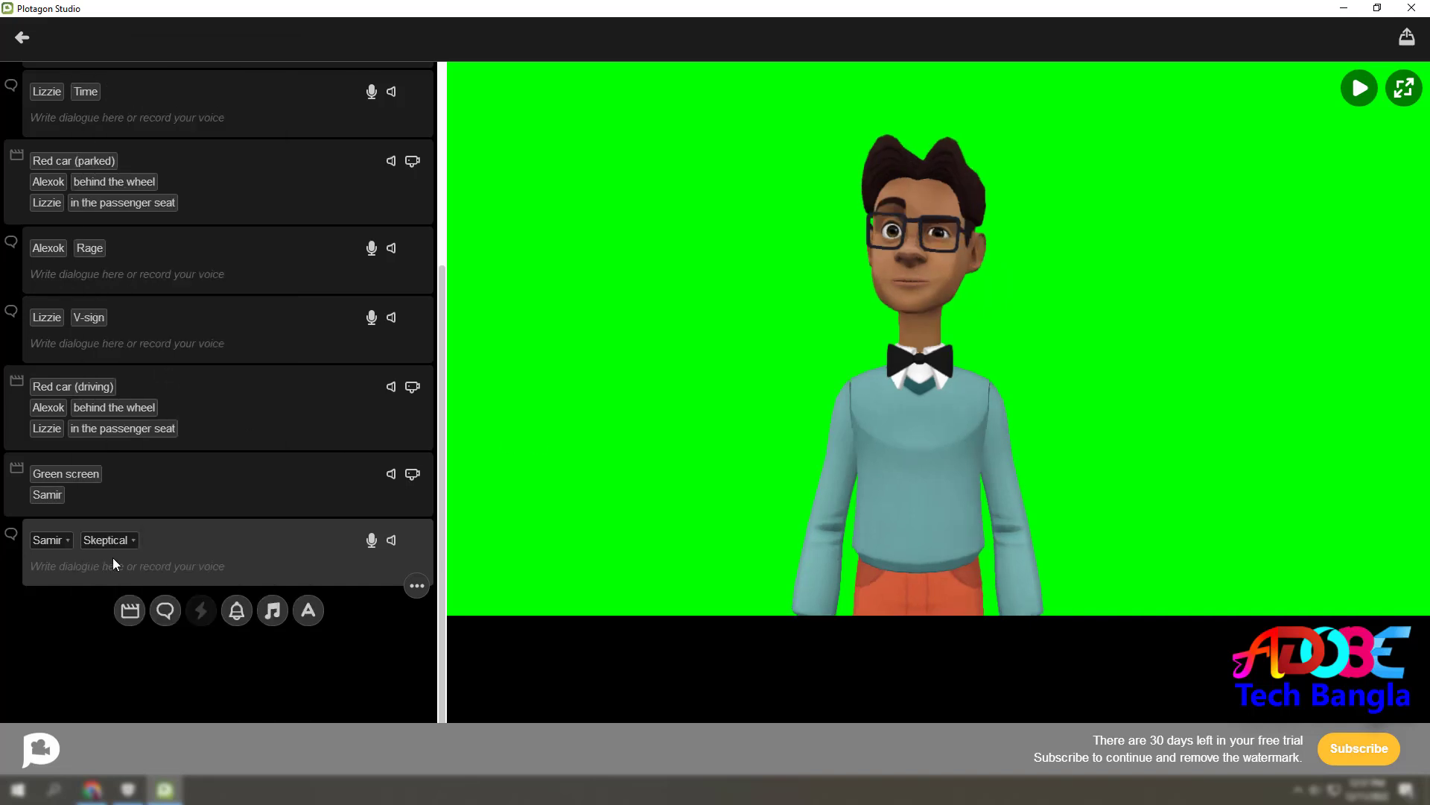
left_click(1359, 88)
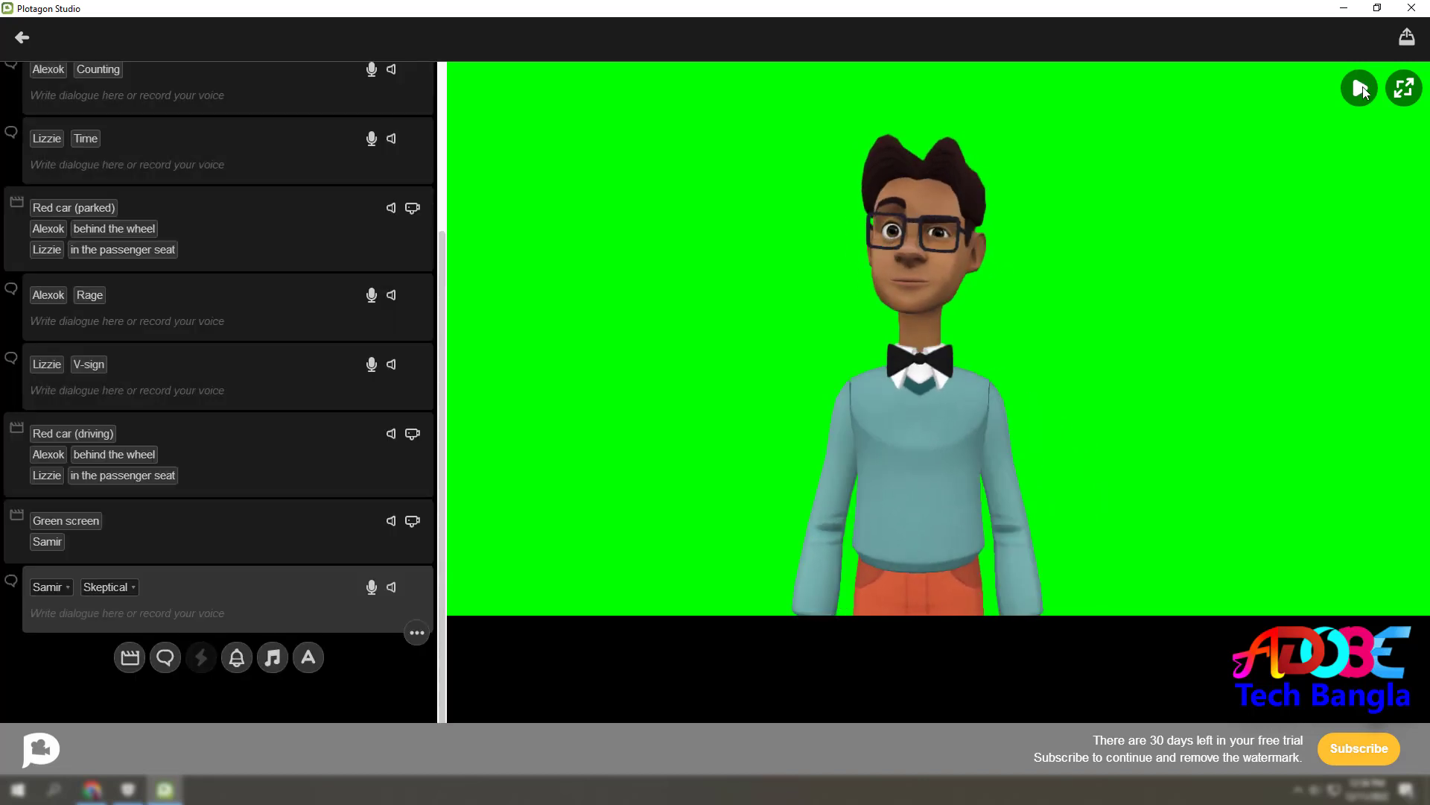
Render the finished project as a 1080p video, exported without subtitles.
scroll(442, 298, "up", 1)
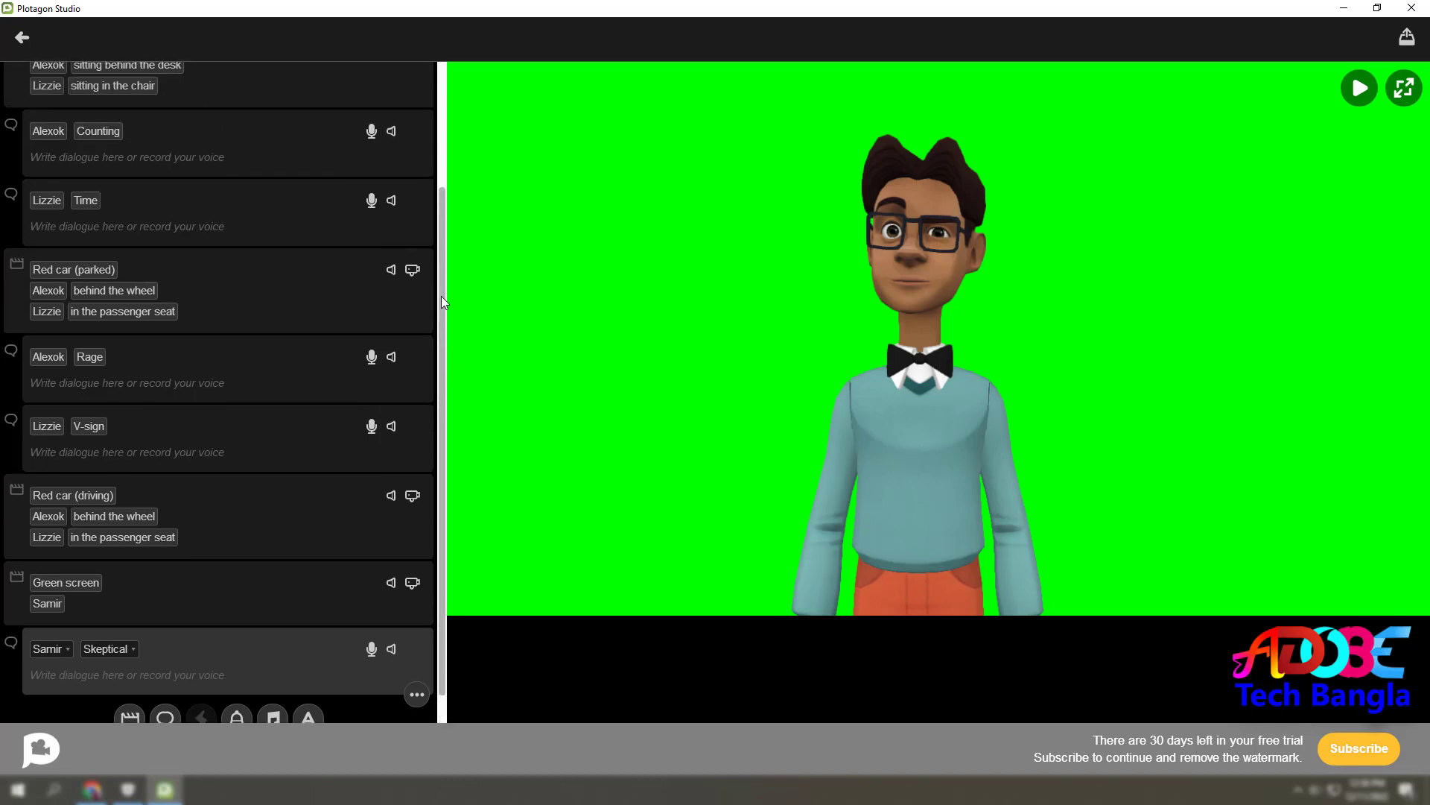
left_click_drag(442, 301, 457, 181)
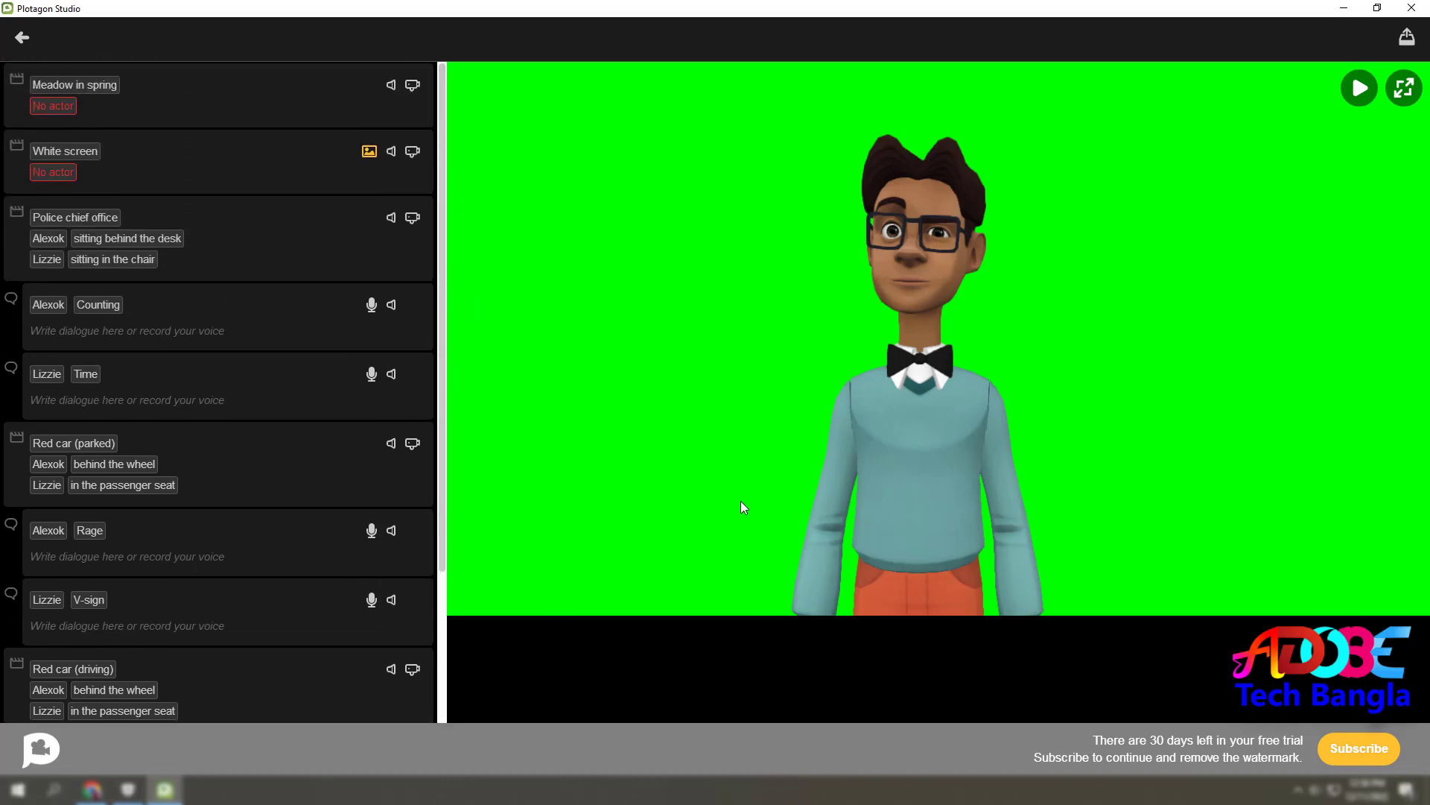
left_click(1407, 38)
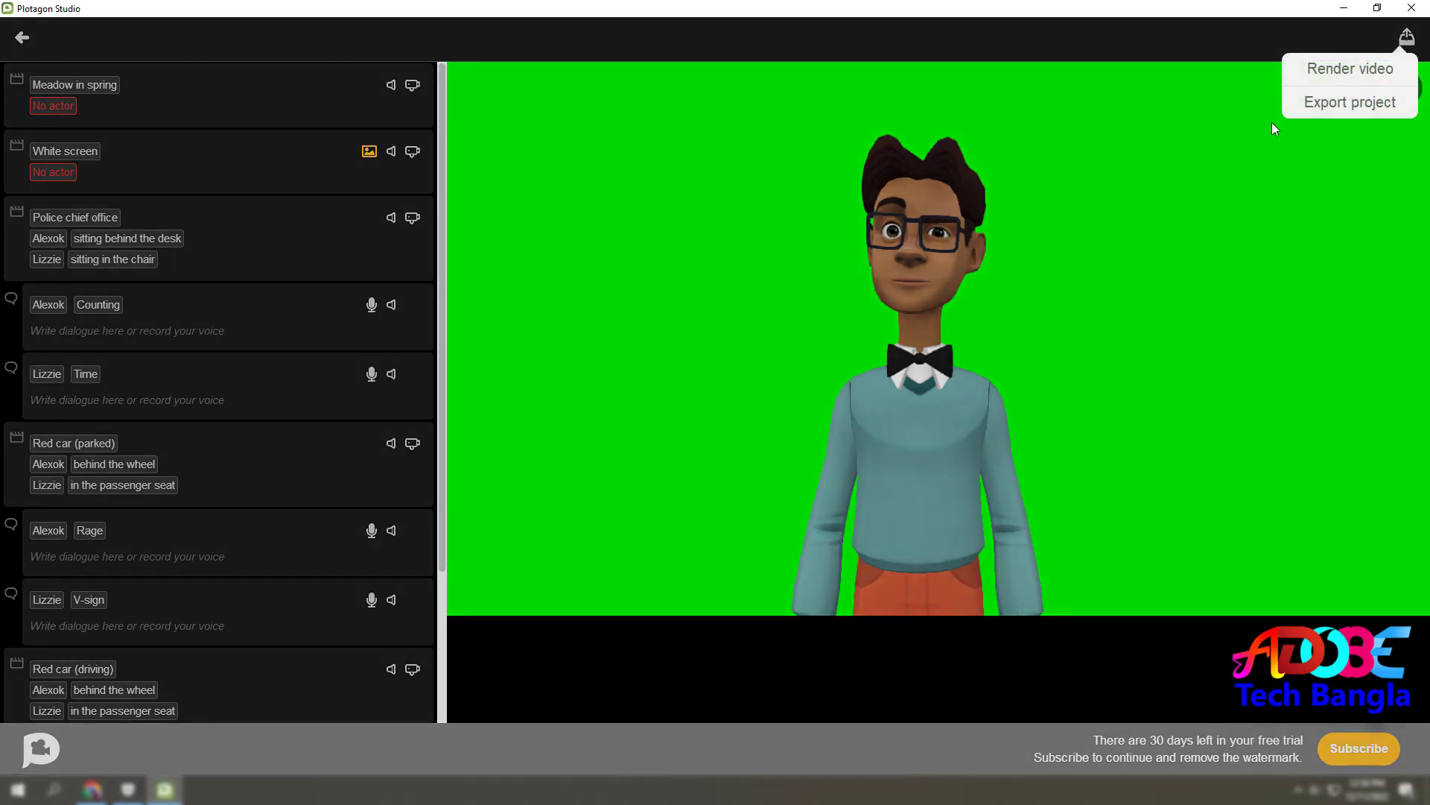
left_click(1365, 71)
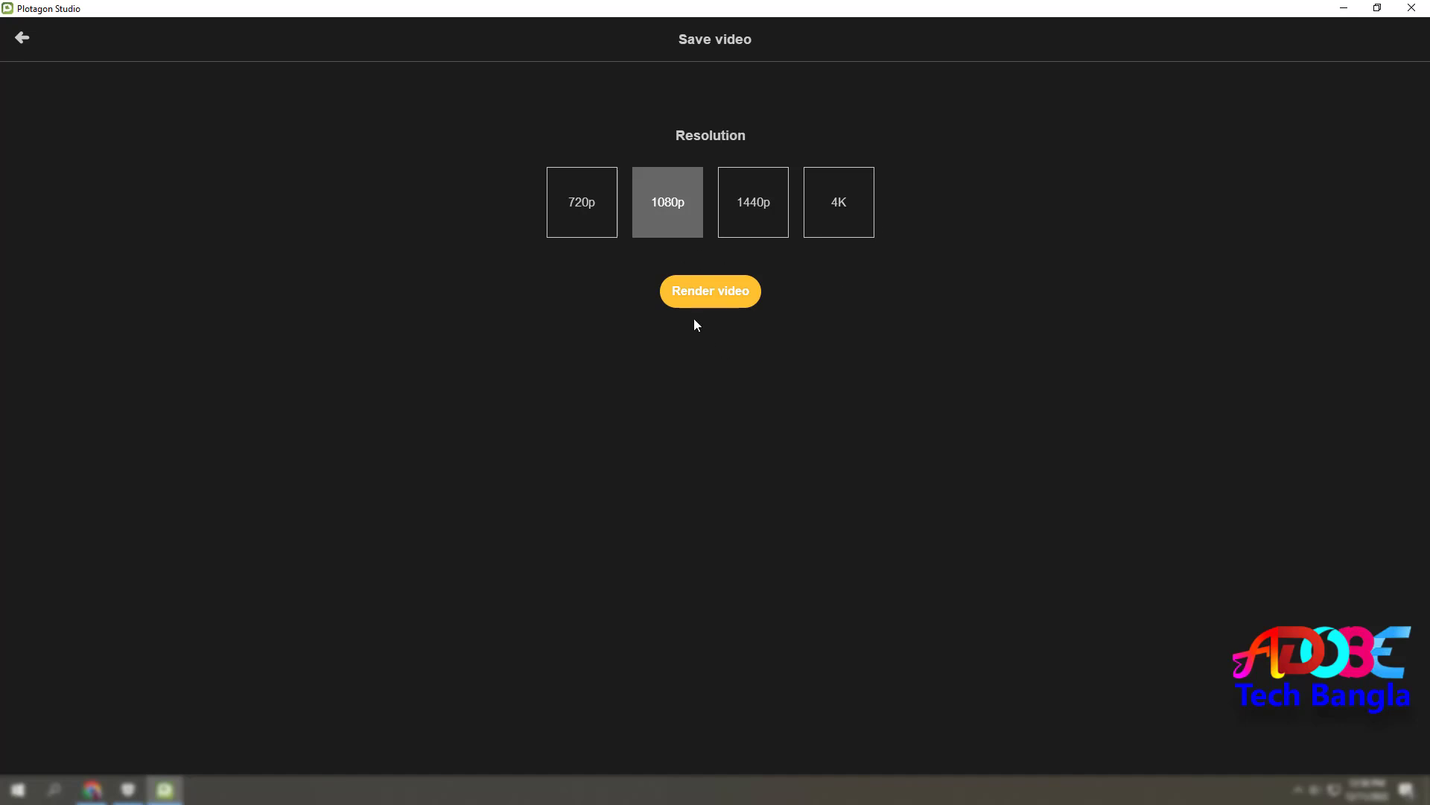
left_click(708, 297)
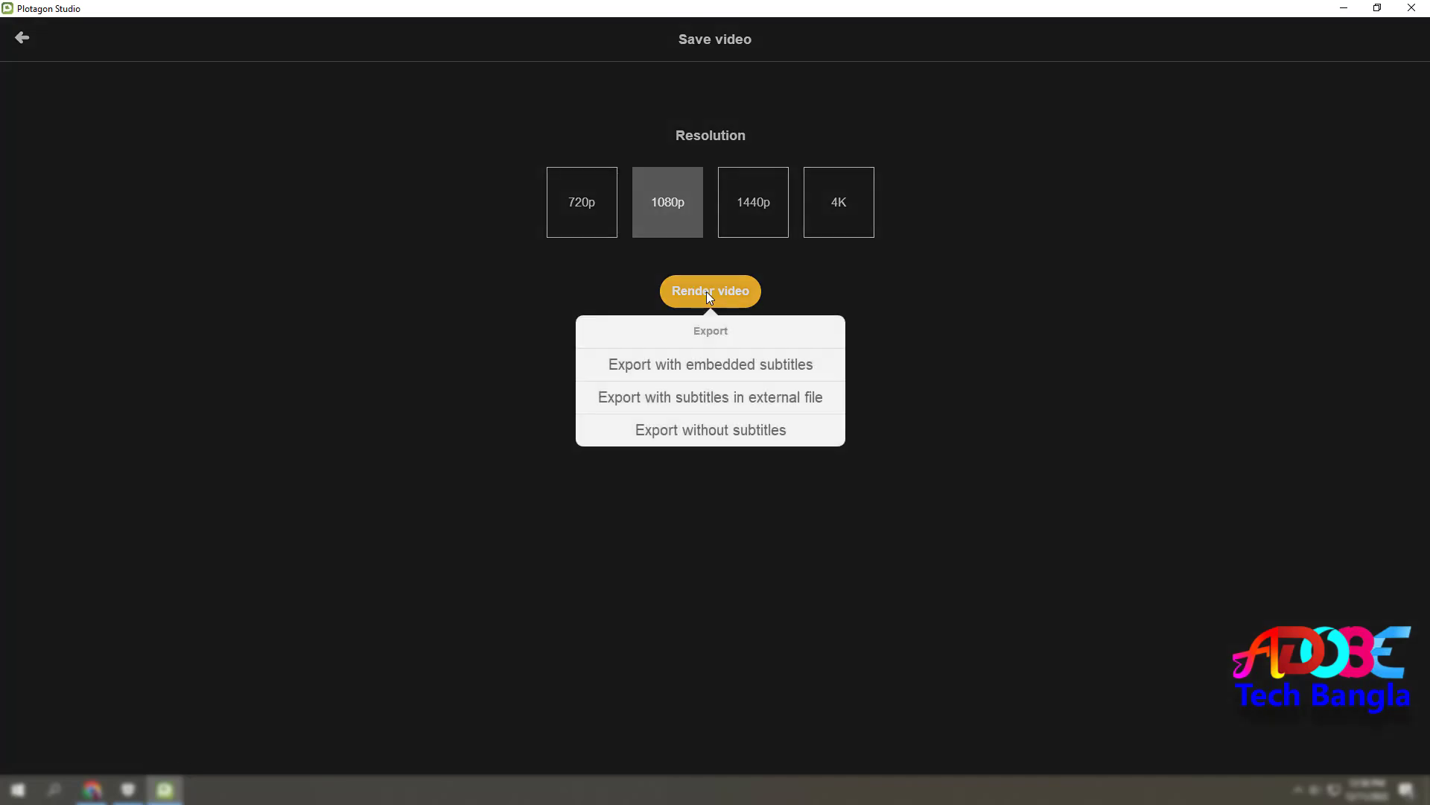
left_click(741, 432)
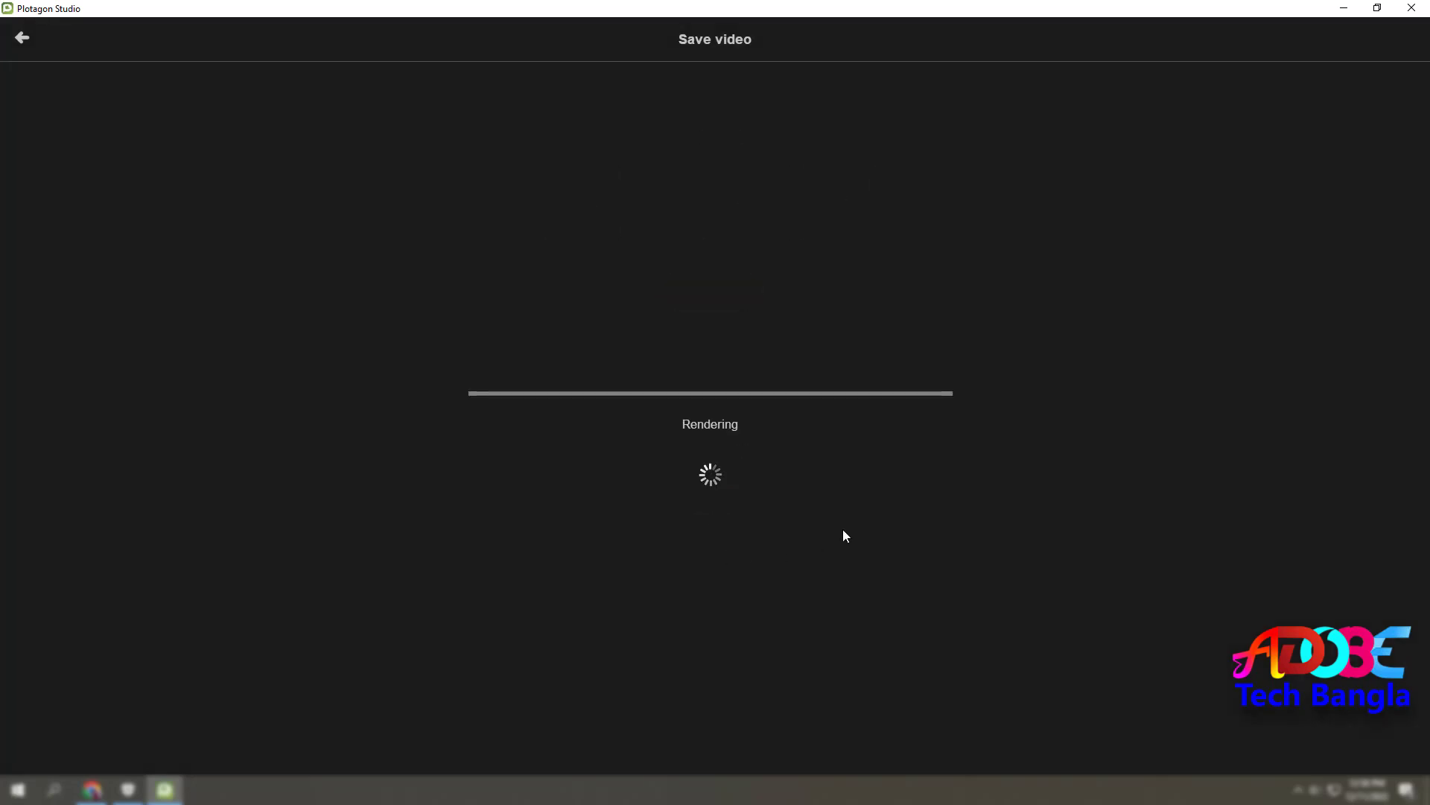